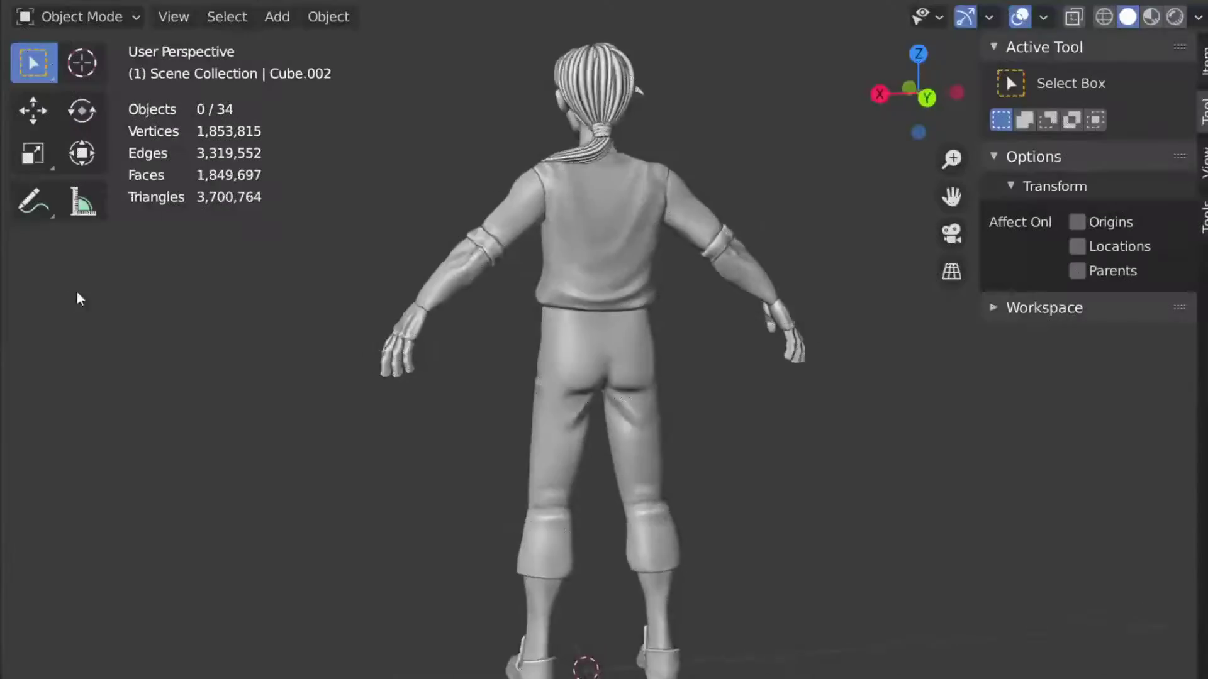
Step: Orbit the character to view the NurbsPath.020 ponytail strand from behind
mouse_move(75, 297)
middle_mouse_down()
mouse_move(316, 312)
mouse_move(579, 305)
middle_mouse_up()
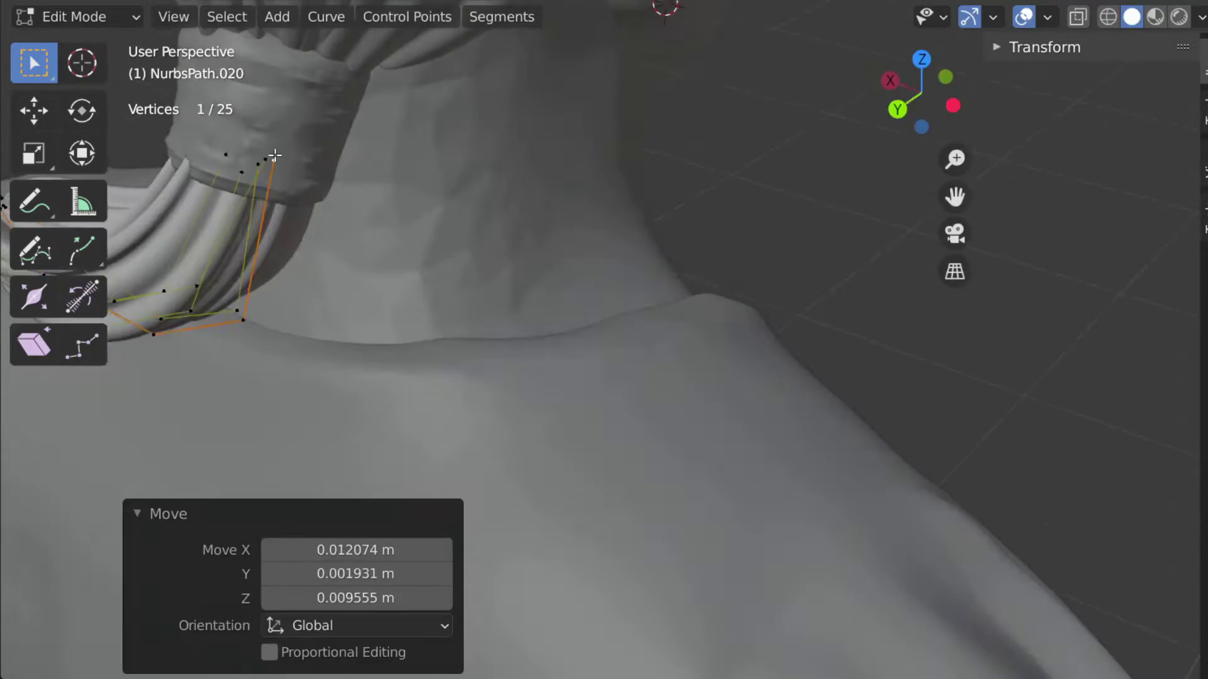
Step: Move the last ponytail control point to tuck the strand's root under the hair tie
key("g")
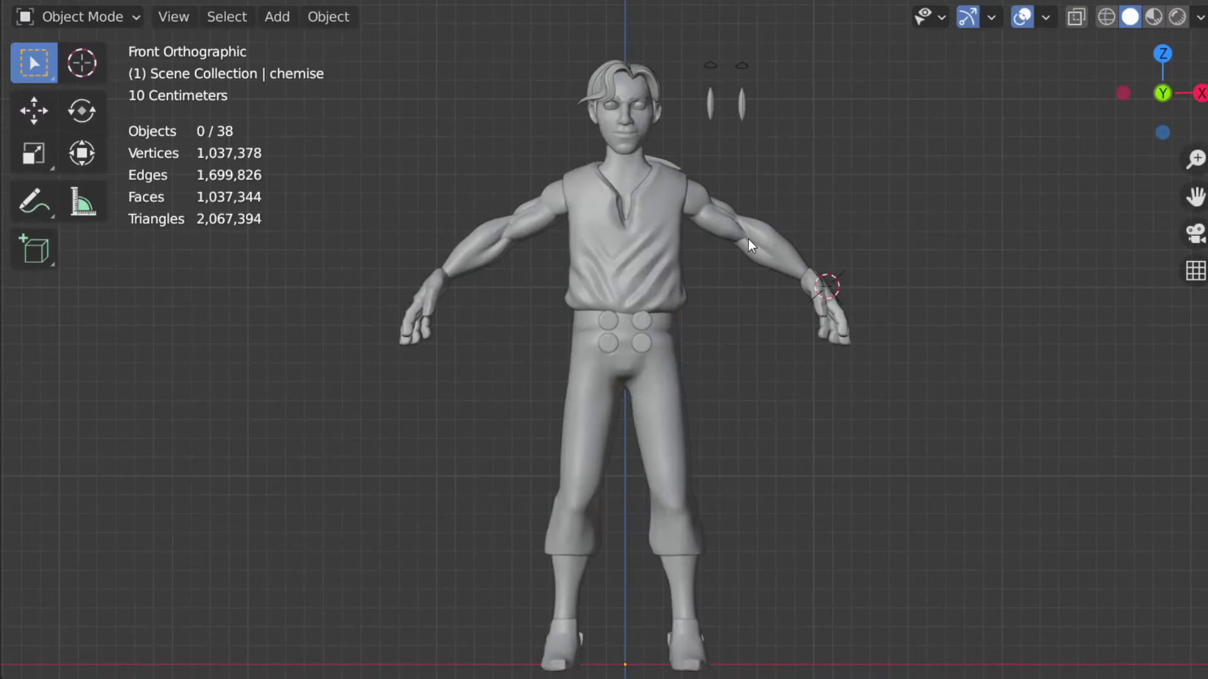
Step: Select the chemise shirt and symmetrize its sculpt across the X axis
left_click(629, 245)
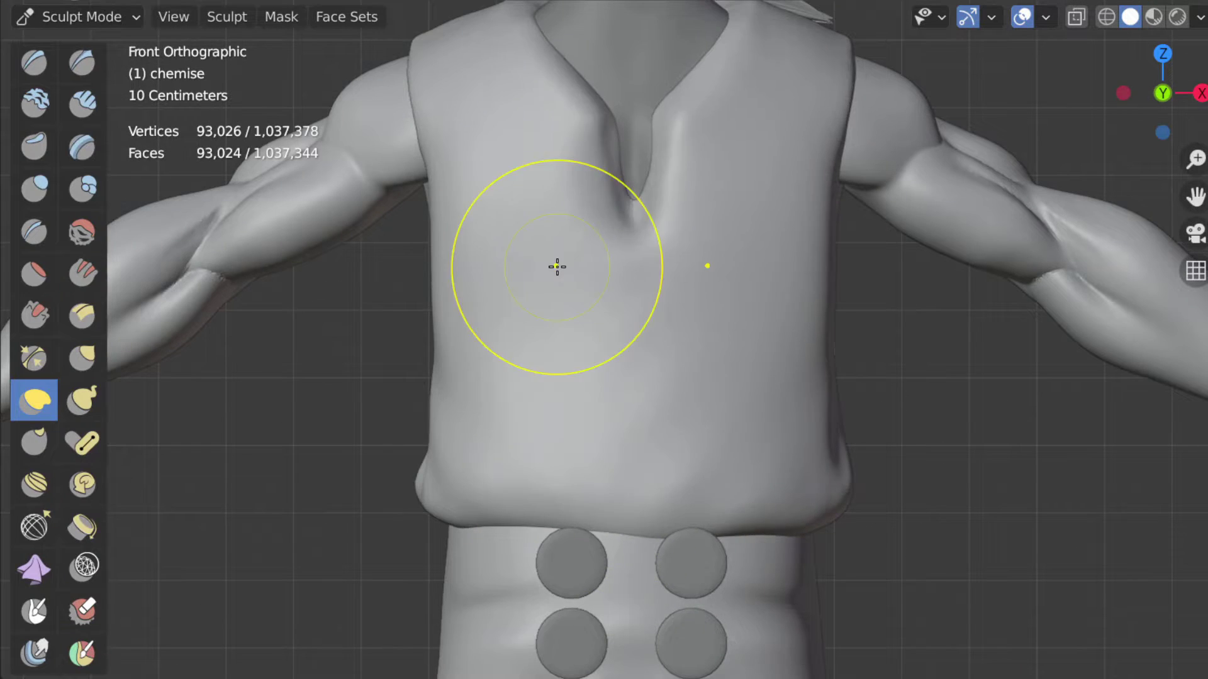
mouse_move(556, 267)
middle_mouse_down()
mouse_move(509, 305)
mouse_move(620, 320)
mouse_move(658, 256)
mouse_move(587, 351)
mouse_move(485, 350)
middle_mouse_up()
key("shift+c")
key("KP_1")
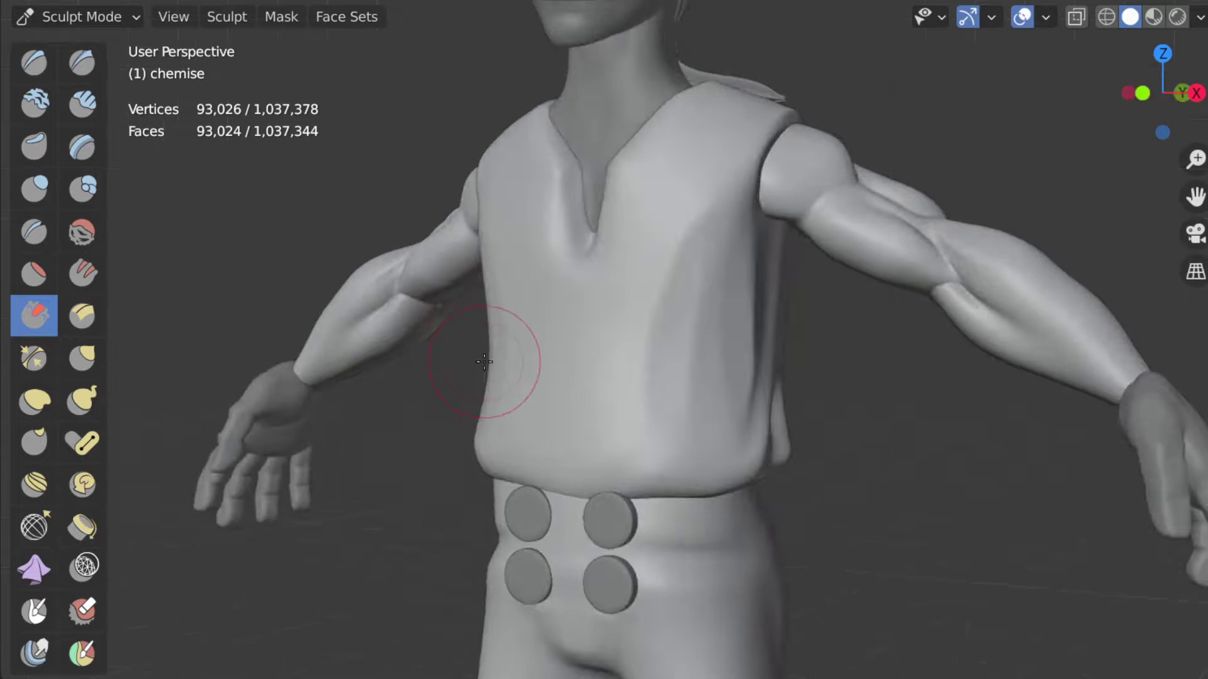
key("KP_1")
key("n")
scroll(1088, 377, "down", 10)
left_click(1109, 609)
Step: Pinch a crease under the shirt's V-neck, checking it from several angles
mouse_move(611, 260)
middle_mouse_down()
mouse_move(560, 342)
mouse_move(720, 369)
mouse_move(558, 163)
mouse_move(573, 242)
middle_mouse_up()
key("g")
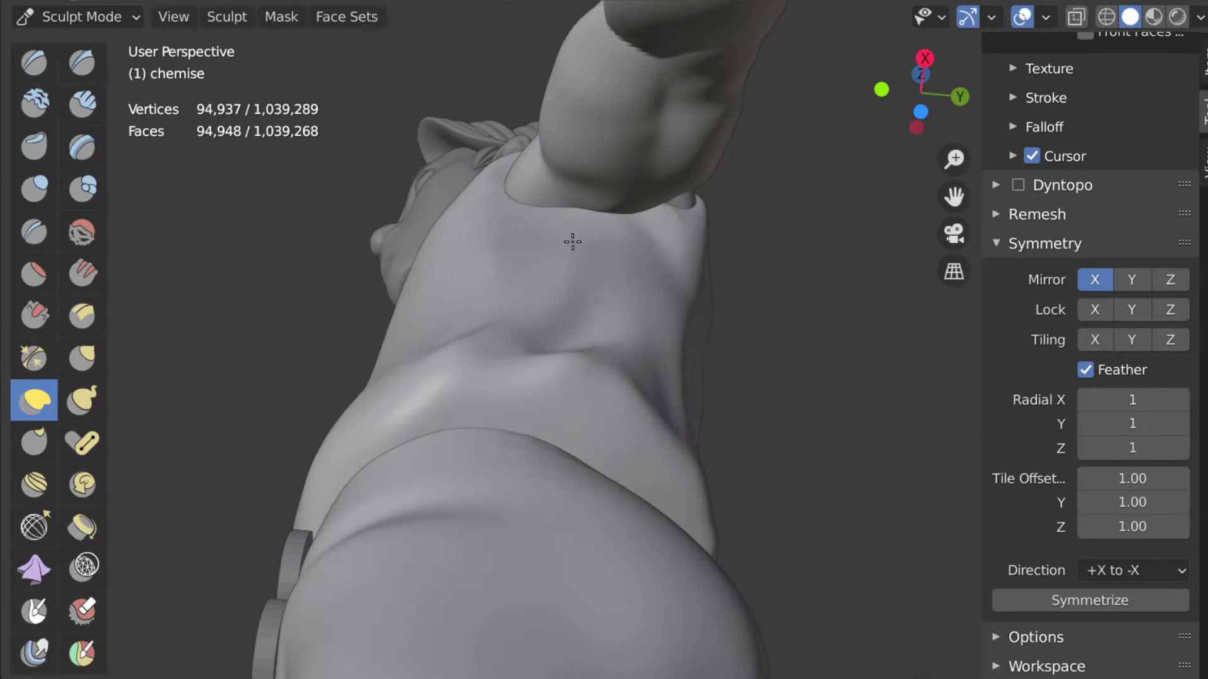
mouse_move(139, 167)
middle_mouse_down()
mouse_move(582, 394)
mouse_move(454, 396)
mouse_move(666, 350)
middle_mouse_up()
key("KP_1")
key("g")
mouse_move(712, 410)
middle_mouse_down()
mouse_move(520, 202)
mouse_move(622, 264)
mouse_move(683, 268)
middle_mouse_up()
key("KP_1")
scroll(683, 268, "down", 3)
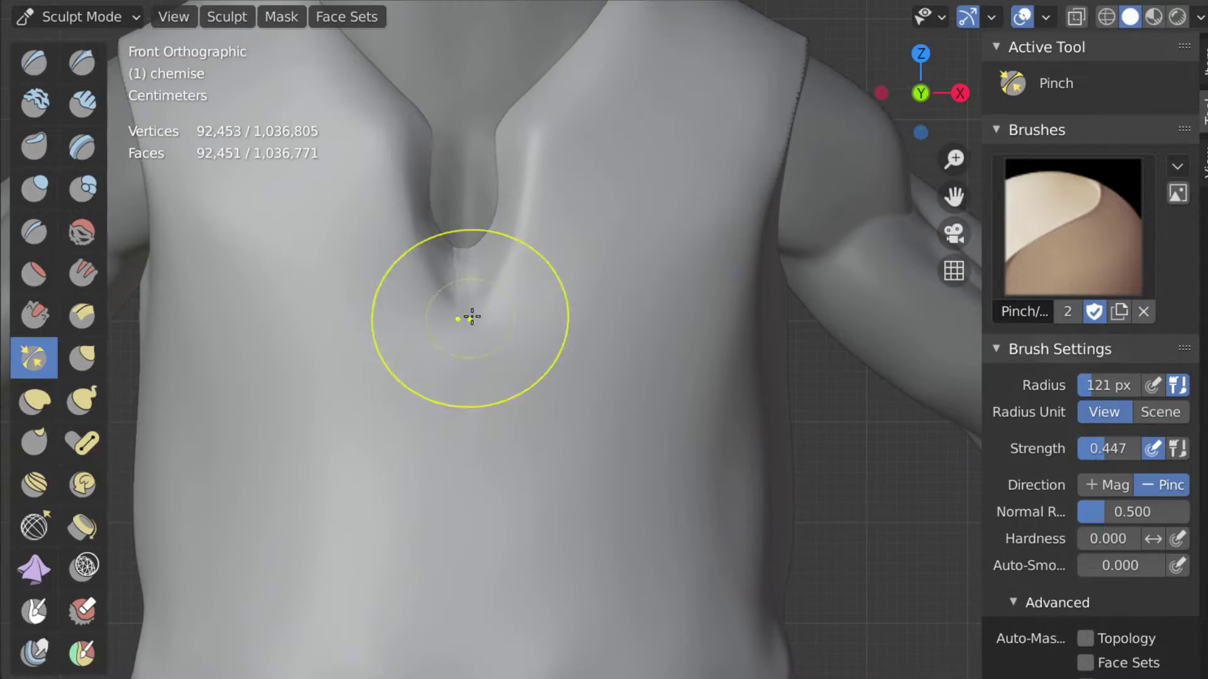
middle_click_drag(466, 278, 466, 481)
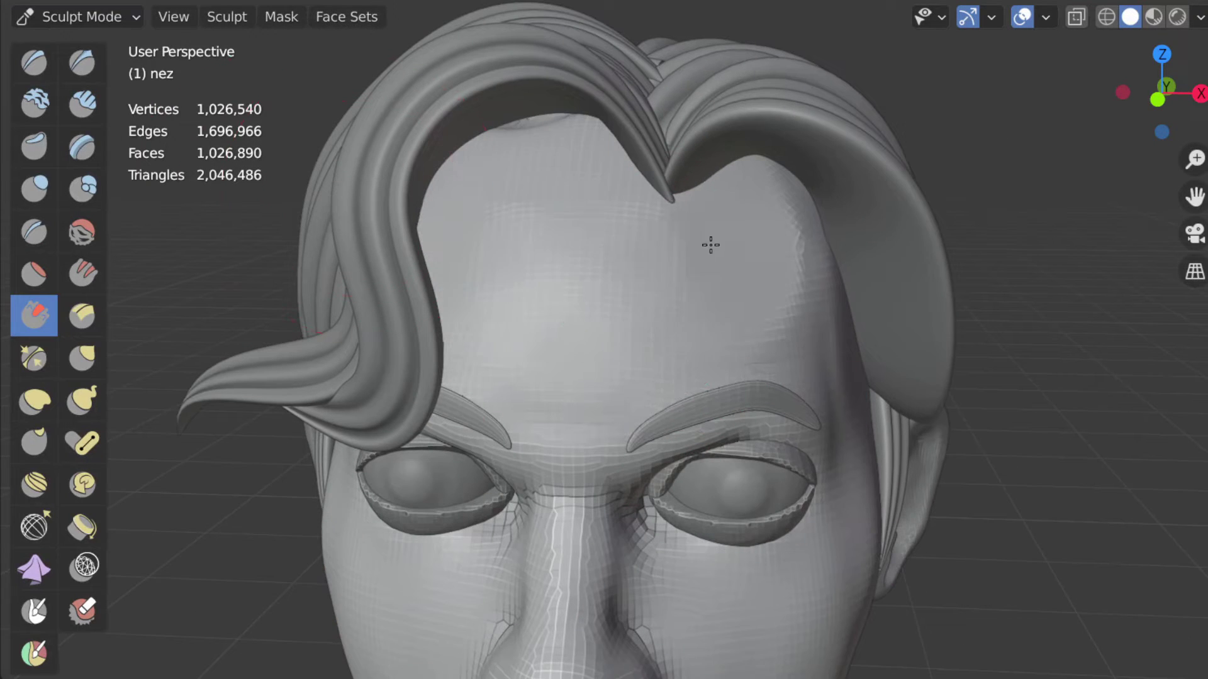
Step: Scrape and pinch the nose bridge and eye sockets on the nez head
mouse_move(660, 99)
middle_mouse_down()
mouse_move(697, 78)
mouse_move(46, 290)
middle_mouse_up()
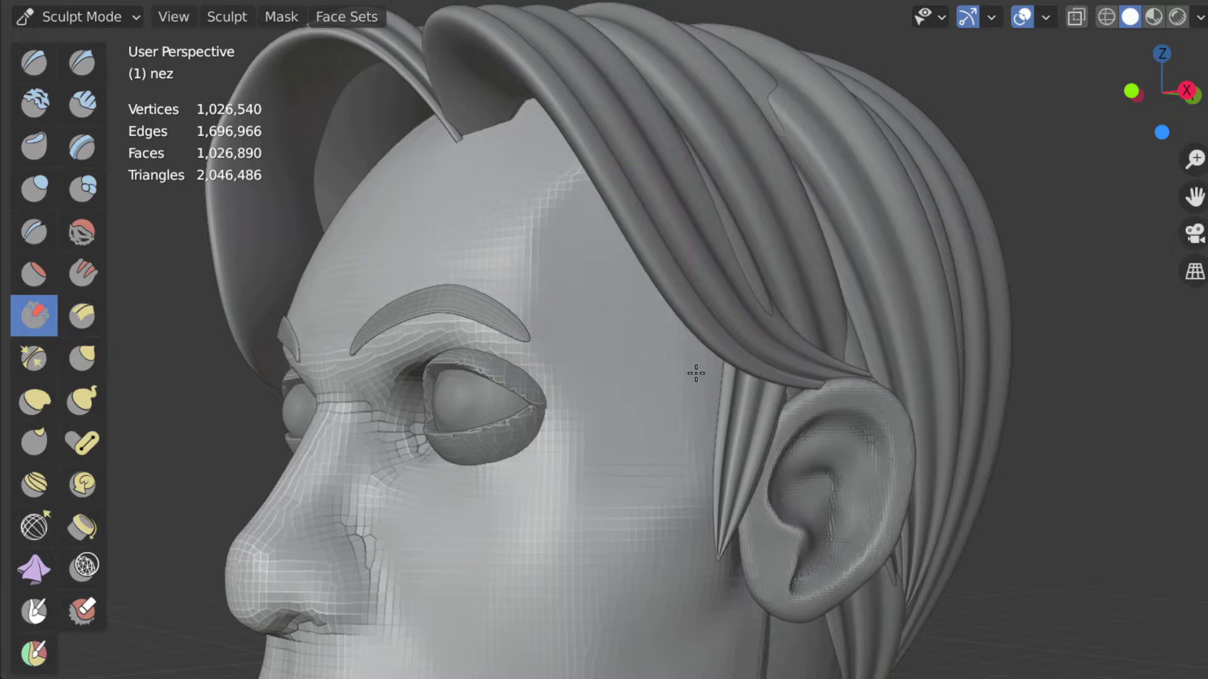
middle_click_drag(695, 373, 637, 259)
key("p")
middle_click_drag(759, 117, 596, 305)
scroll(596, 305, "up", 5)
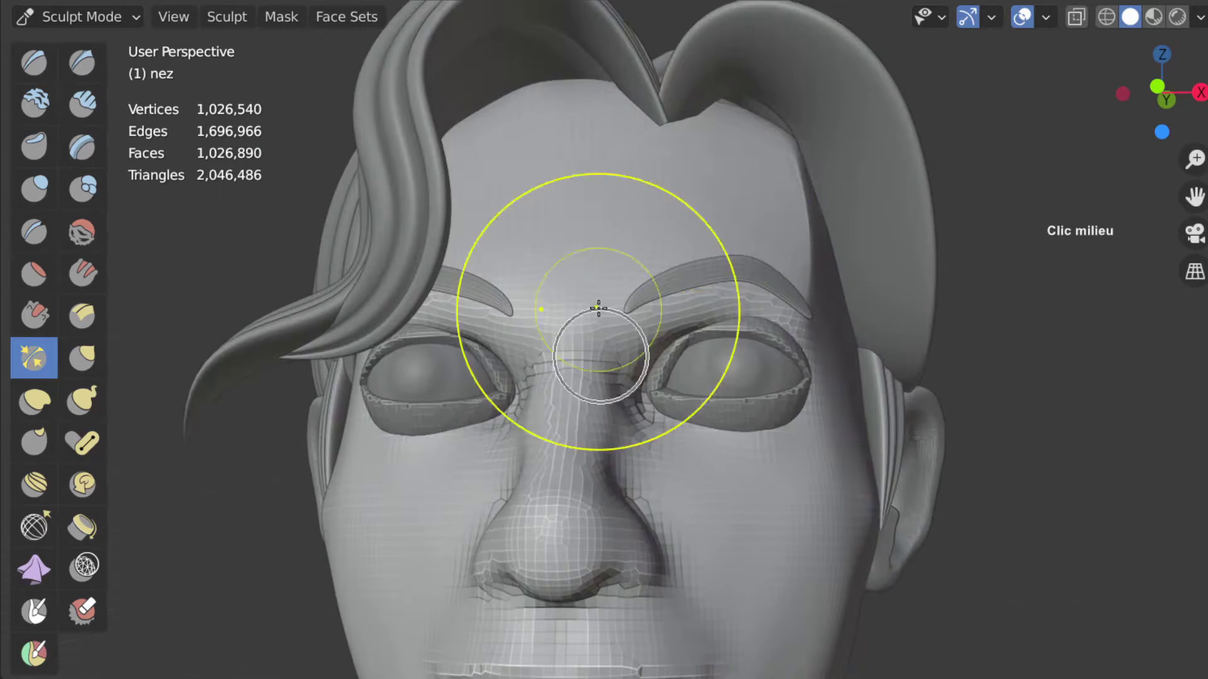
scroll(596, 305, "up", 2)
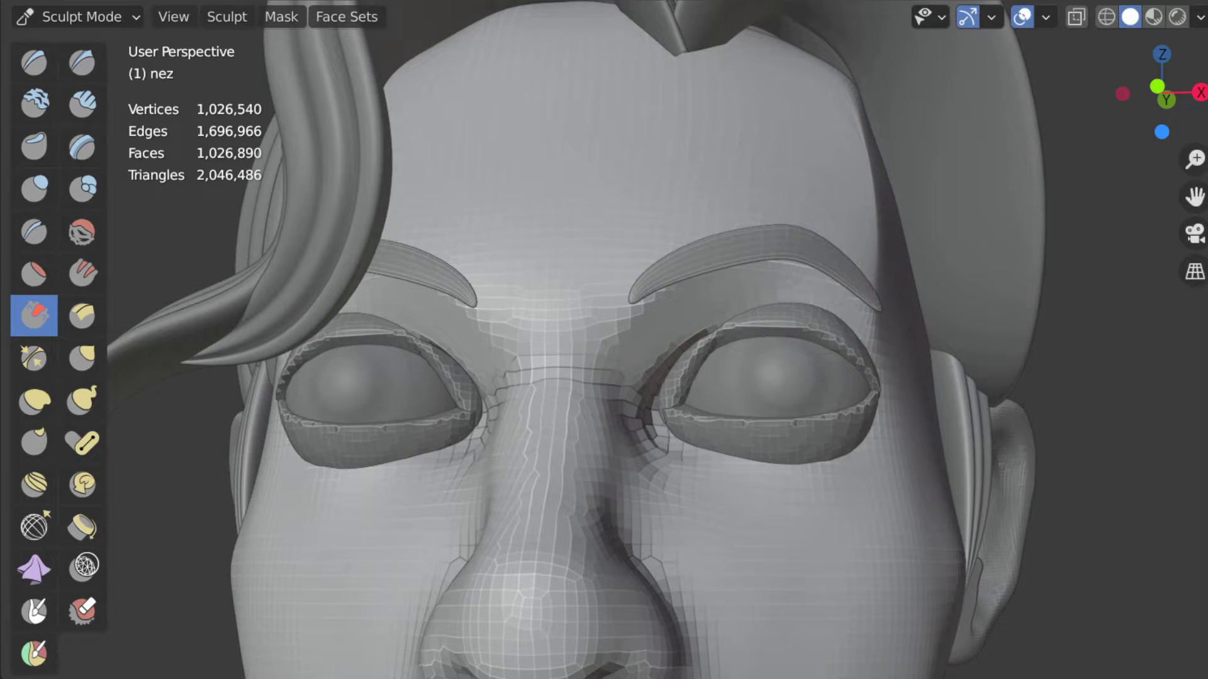
mouse_move(692, 315)
middle_mouse_down()
mouse_move(587, 337)
mouse_move(259, 49)
middle_mouse_up()
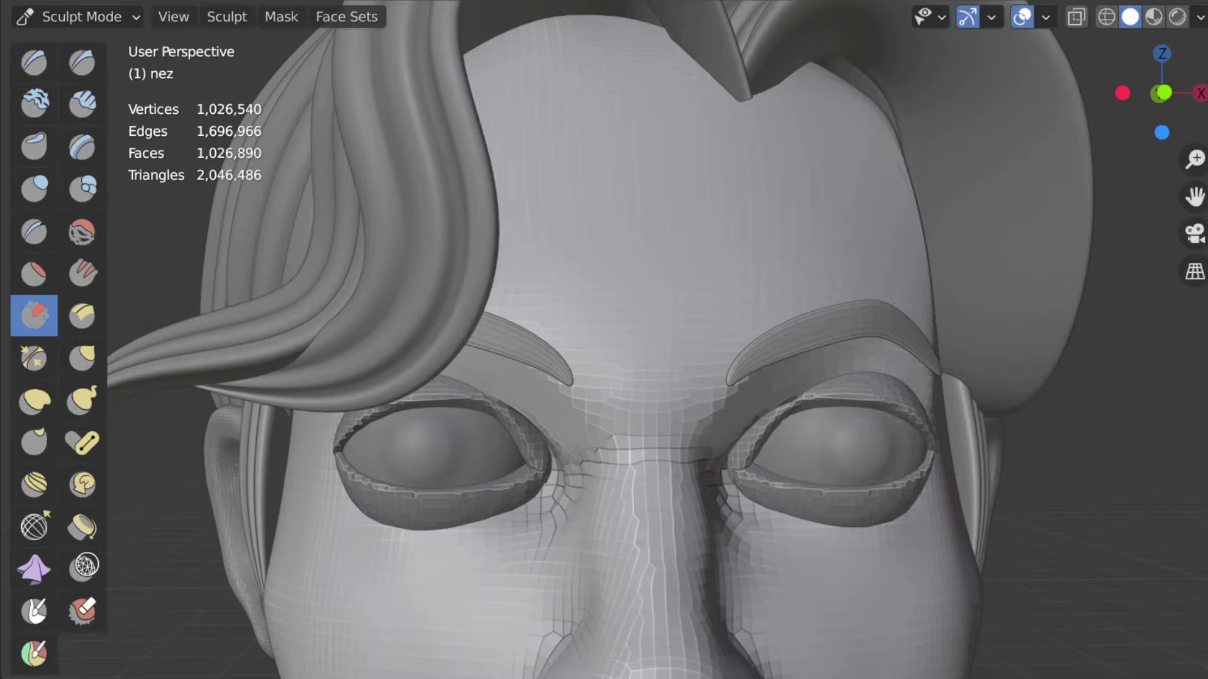
scroll(682, 269, "down", 2)
mouse_move(682, 270)
middle_mouse_down()
mouse_move(252, 327)
mouse_move(554, 539)
middle_mouse_up()
scroll(252, 327, "up", 2)
scroll(736, 234, "down", 3)
mouse_move(737, 234)
middle_mouse_down()
mouse_move(674, 304)
mouse_move(494, 292)
middle_mouse_up()
scroll(494, 291, "up", 3)
mouse_move(606, 327)
middle_mouse_down()
mouse_move(552, 248)
mouse_move(32, 319)
middle_mouse_up()
Step: Pinch the nostrils and nose sides, checking front and three-quarter views
key("p")
scroll(564, 163, "down", 5)
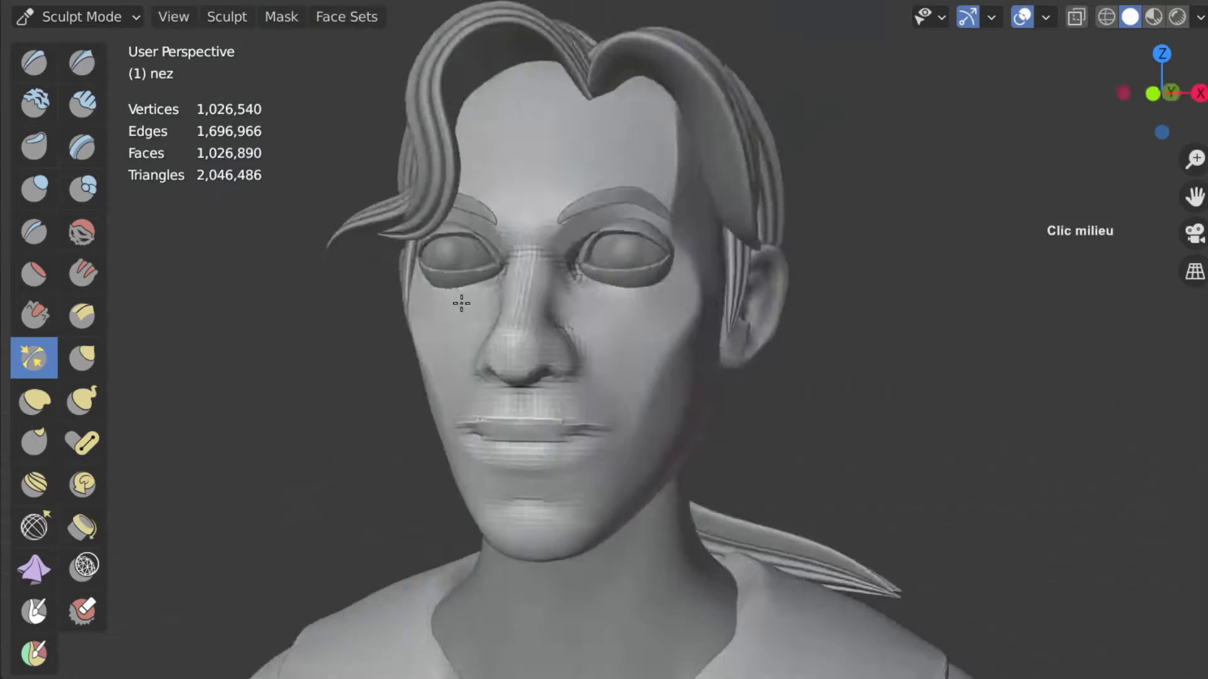
mouse_move(464, 305)
middle_mouse_down()
mouse_move(496, 302)
mouse_move(496, 315)
mouse_move(101, 242)
middle_mouse_up()
scroll(100, 243, "up", 5)
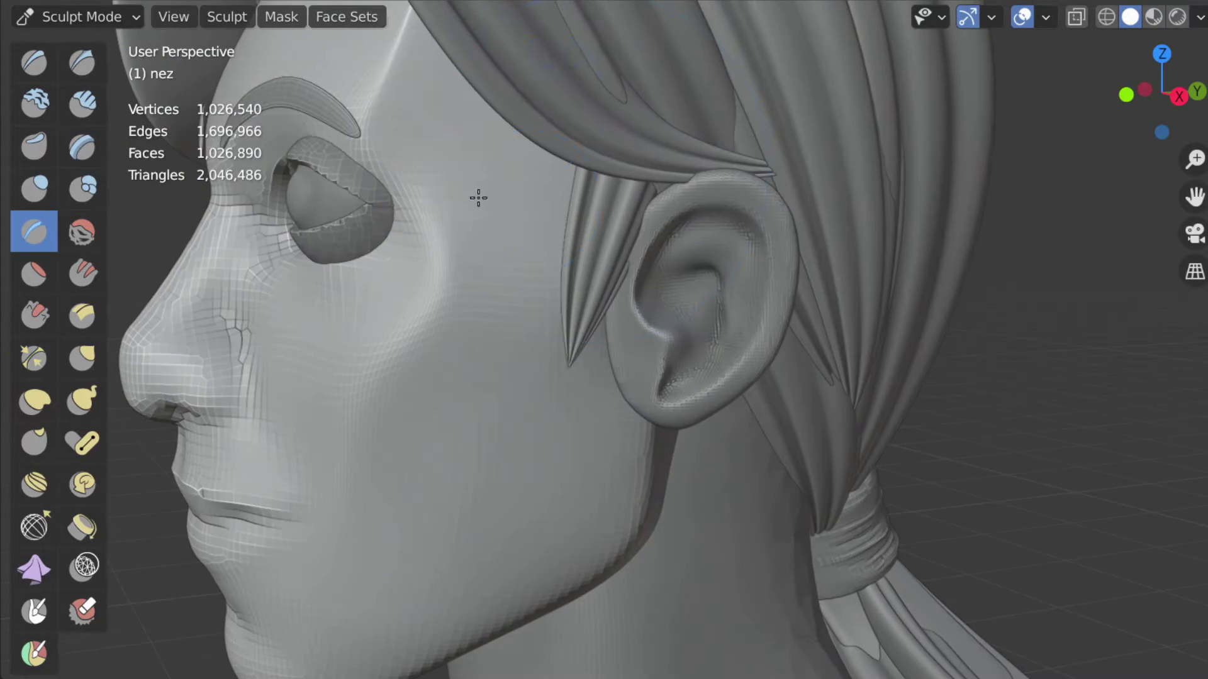
middle_click_drag(548, 190, 622, 146)
mouse_move(662, 187)
middle_mouse_down()
mouse_move(569, 166)
mouse_move(629, 377)
mouse_move(356, 340)
middle_mouse_up()
scroll(629, 377, "down", 5)
scroll(654, 404, "up", 2)
scroll(655, 405, "up", 3)
scroll(629, 217, "up", 2)
middle_click_drag(637, 122, 462, 299)
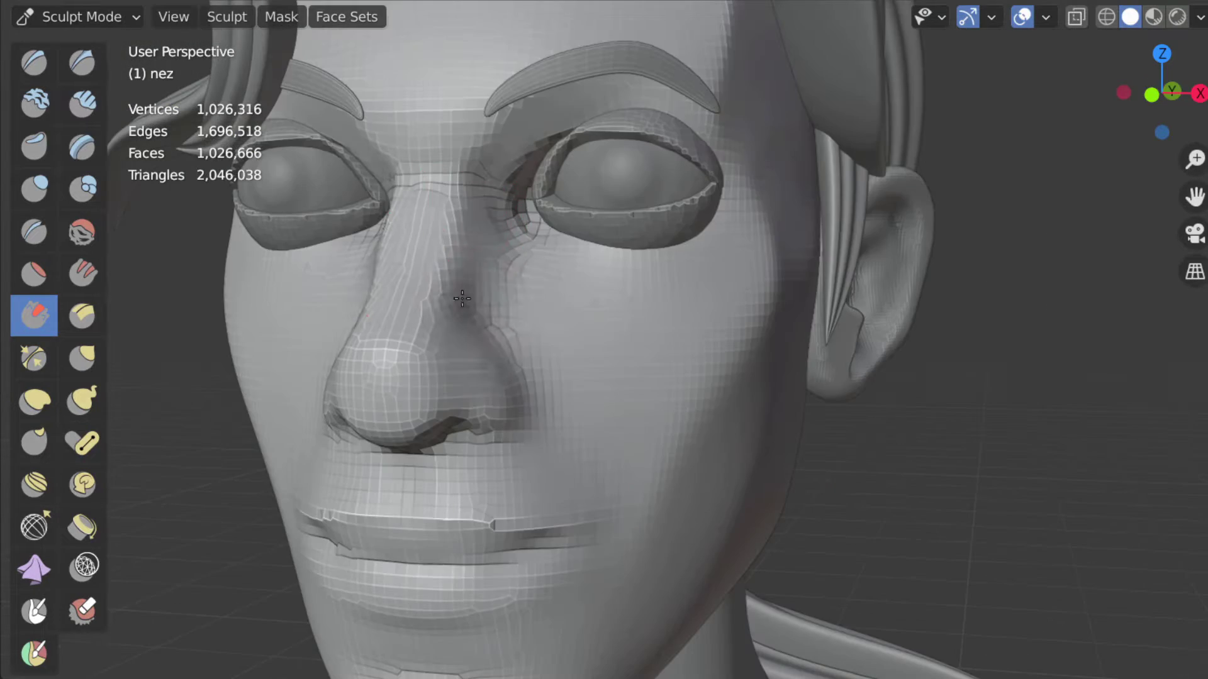
middle_click_drag(400, 409, 449, 233)
Step: Crease the folds beside the nose, then bring up the Remesh settings
left_click(34, 231)
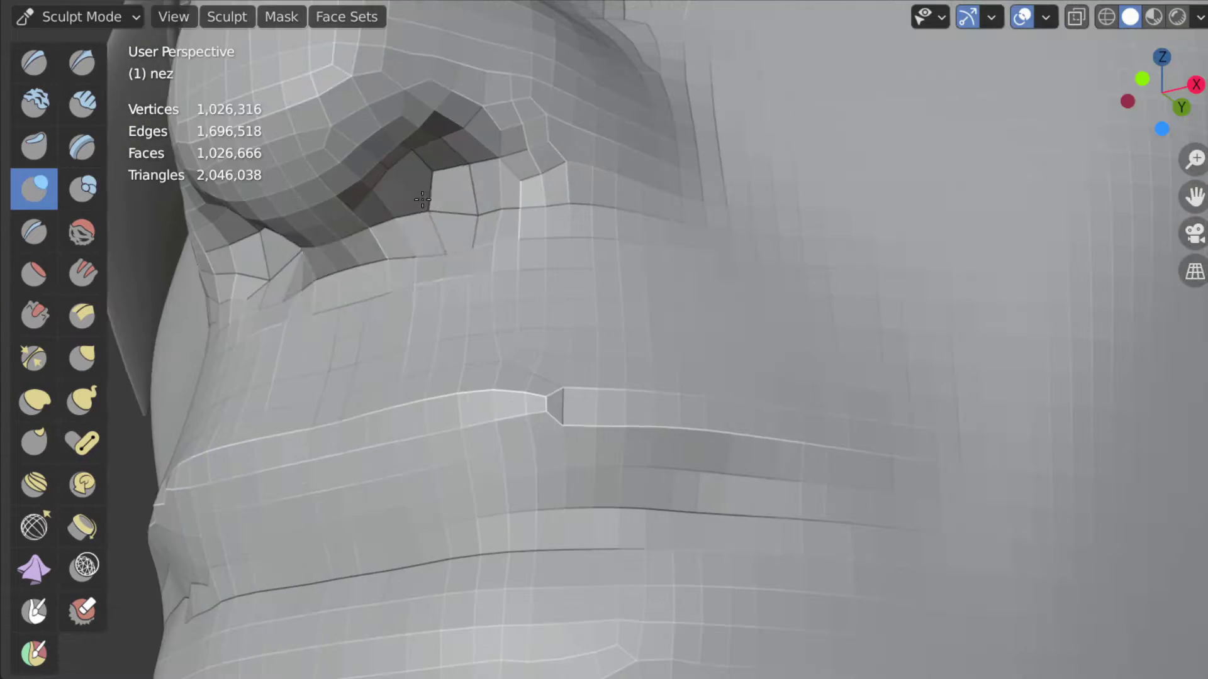
scroll(566, 314, "down", 4)
middle_click_drag(566, 315, 648, 431)
scroll(675, 415, "up", 3)
scroll(675, 415, "down", 5)
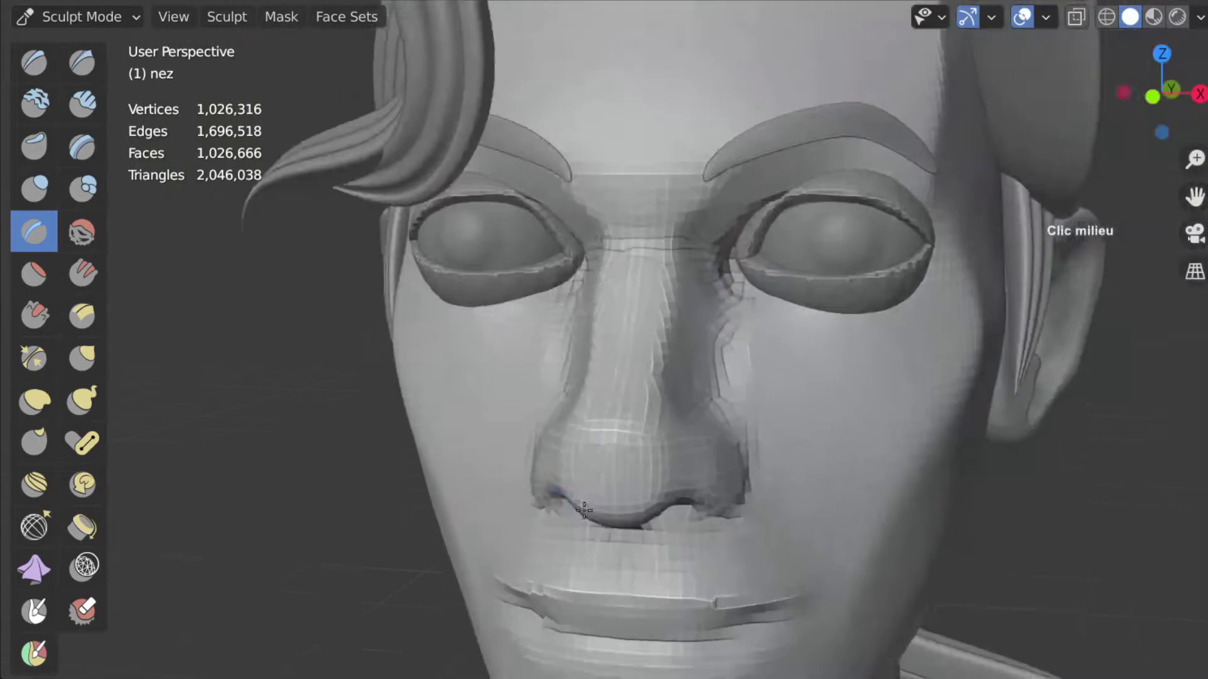
left_click(1098, 17)
Step: Dismiss Remesh and smooth the cheek, upper lip and chin, checking the side profile
key("Return")
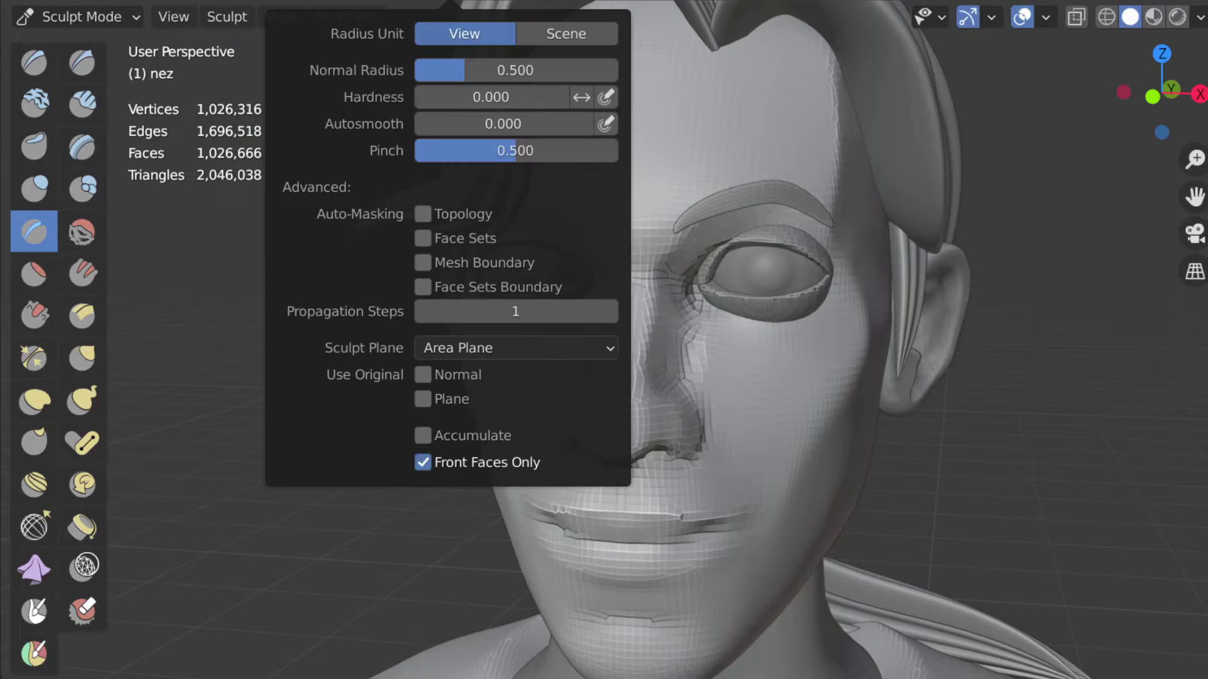
scroll(738, 375, "up", 3)
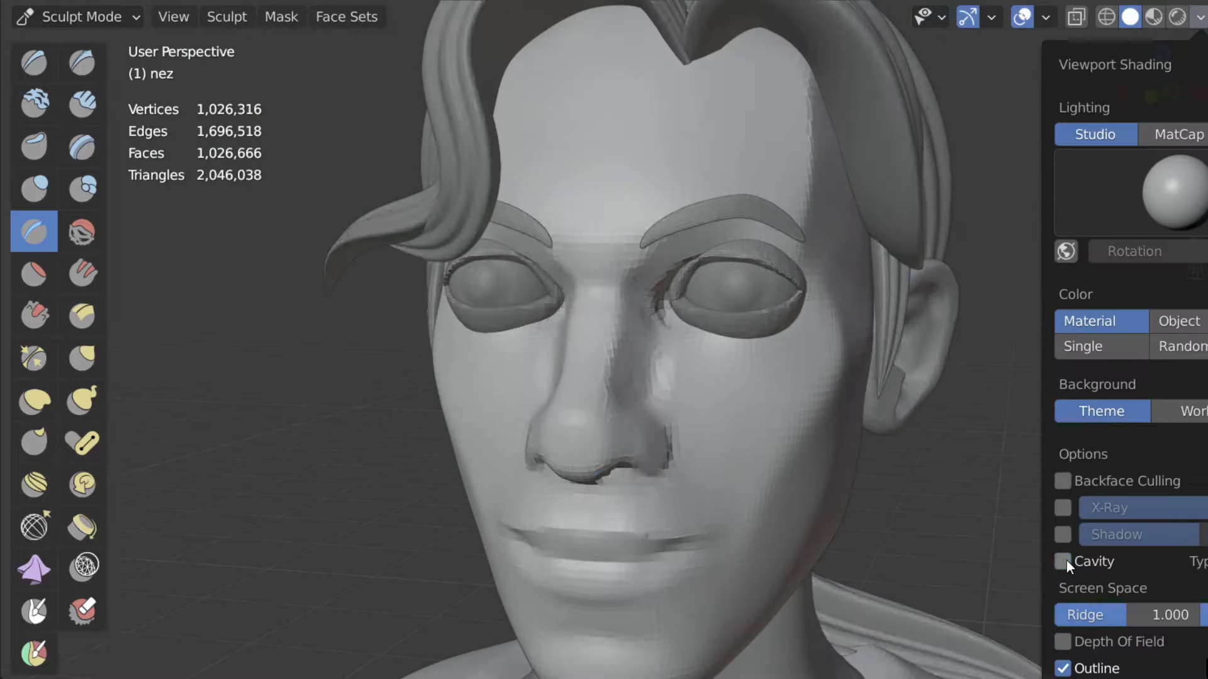
scroll(597, 415, "down", 5)
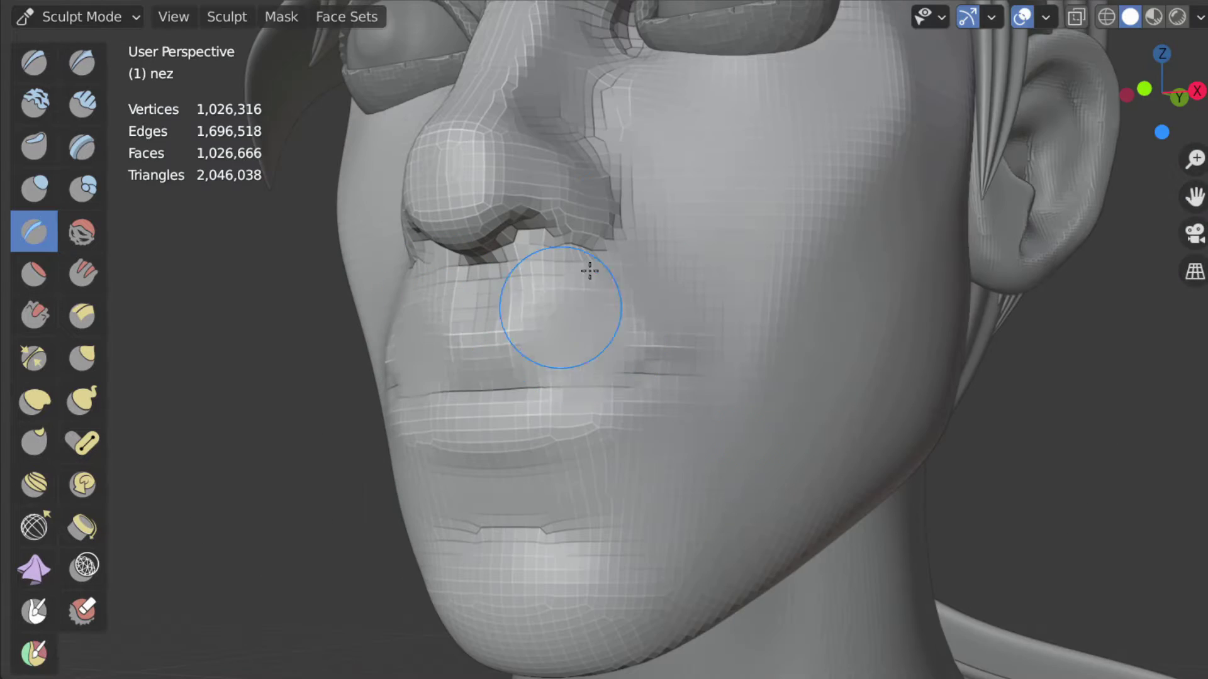
middle_click_drag(589, 270, 565, 275)
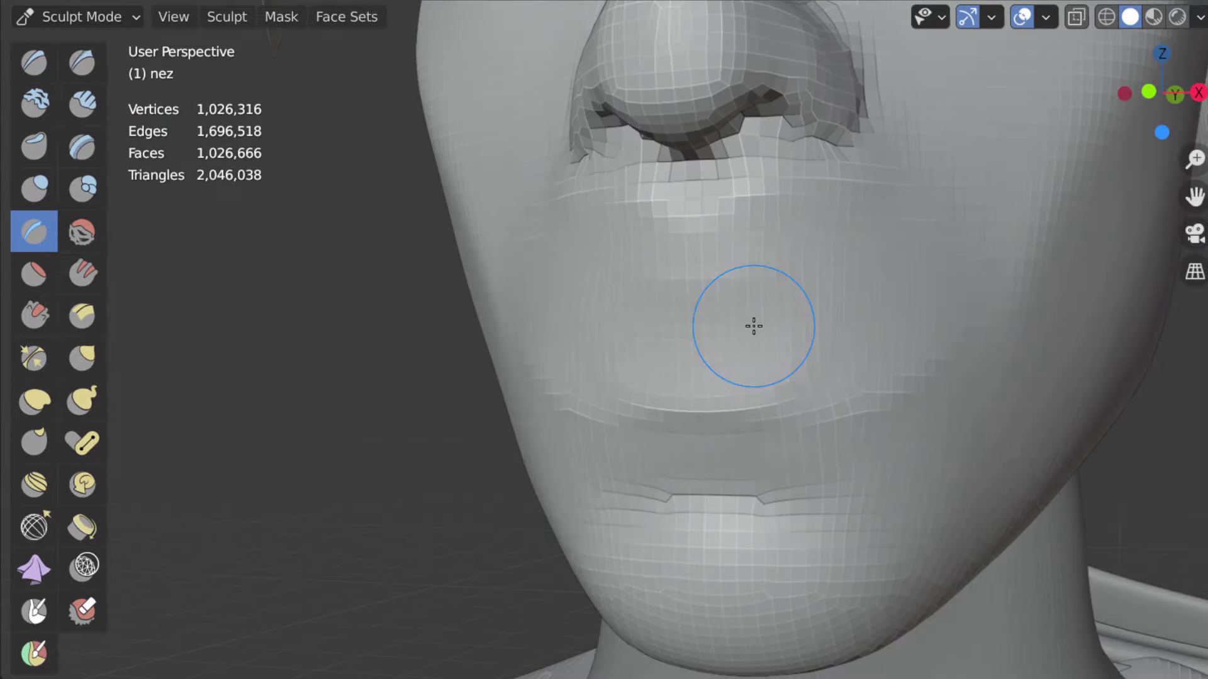
middle_click_drag(752, 323, 693, 321)
middle_click_drag(717, 558, 464, 346)
key("g")
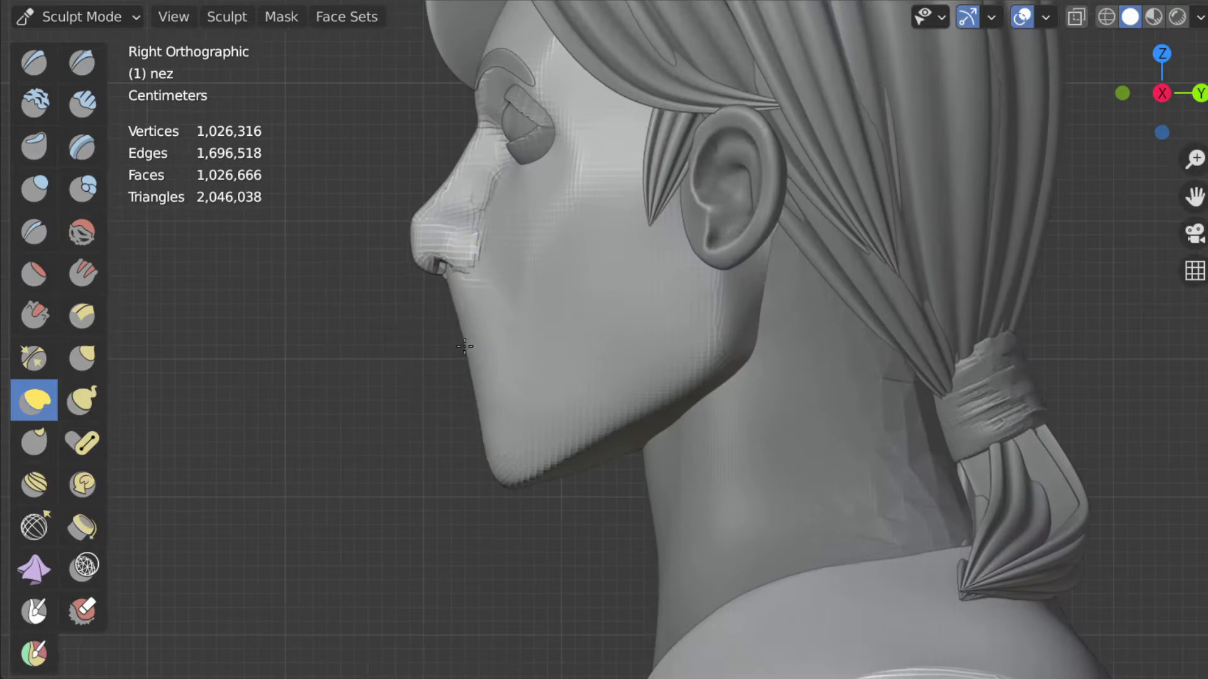
scroll(457, 306, "up", 3)
mouse_move(341, 302)
middle_mouse_down("alt")
mouse_move(773, 396)
mouse_move(692, 378)
middle_mouse_up("alt")
scroll(773, 397, "down", 5)
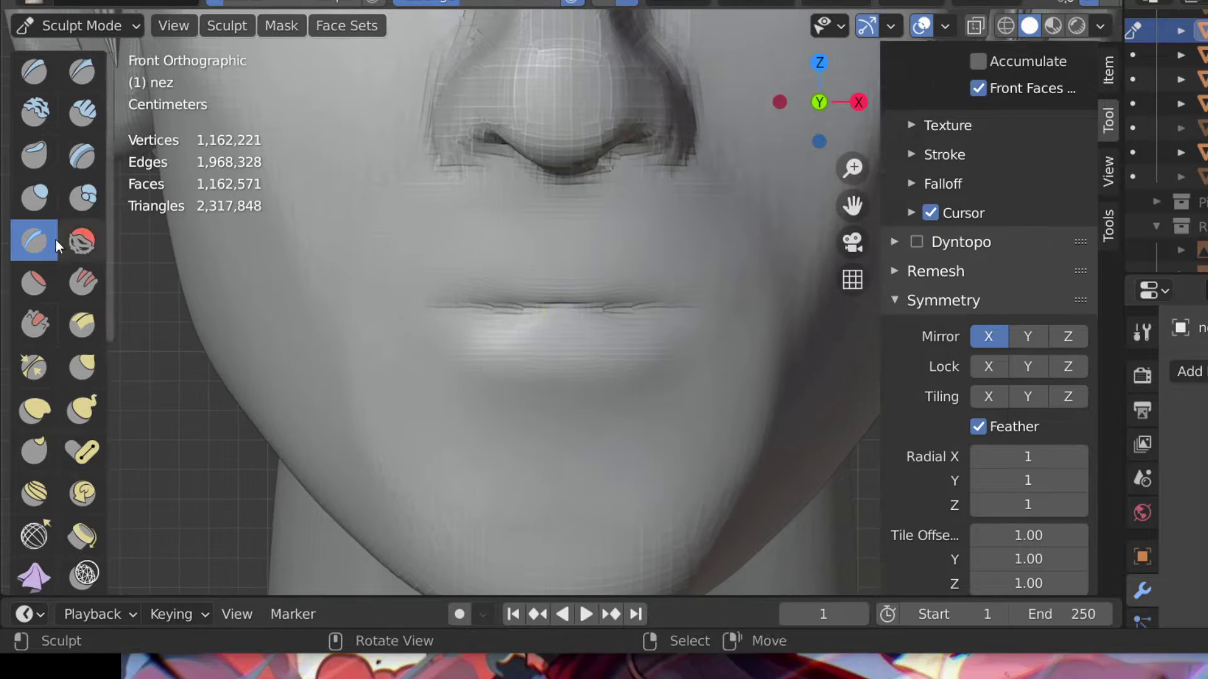
Step: Pinch the seam between the lips, checking it in right-side profile
key("KP_Add")
key("KP_Add")
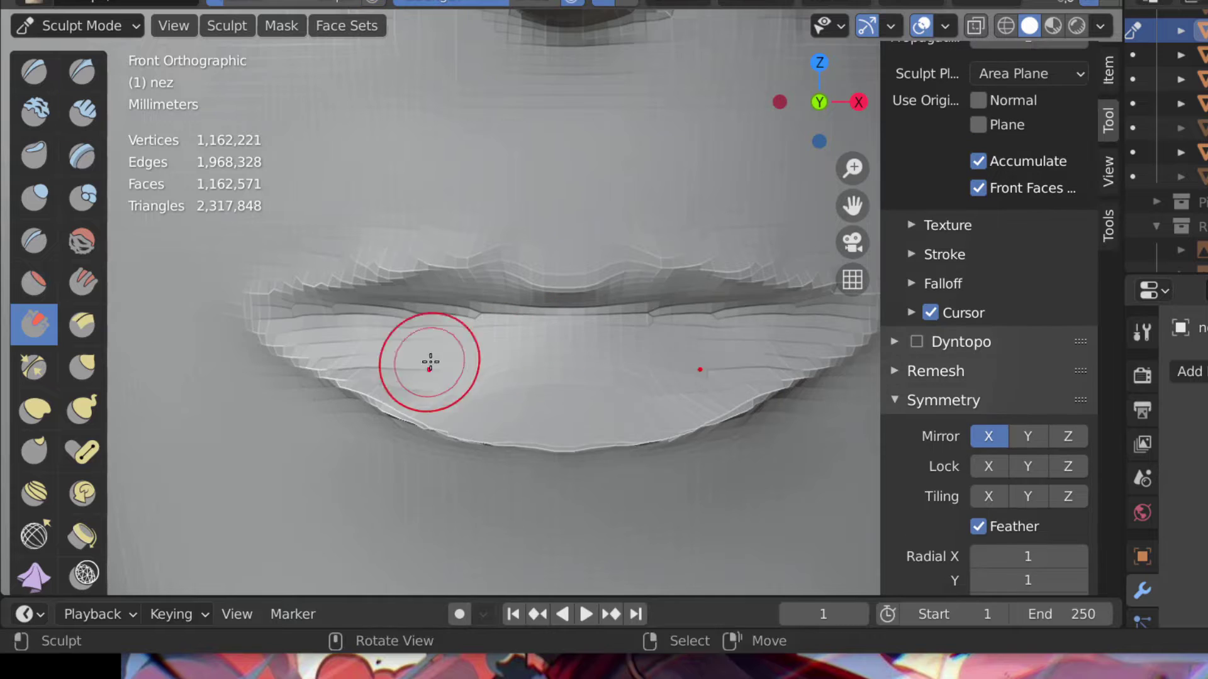
middle_click_drag(431, 362, 510, 291)
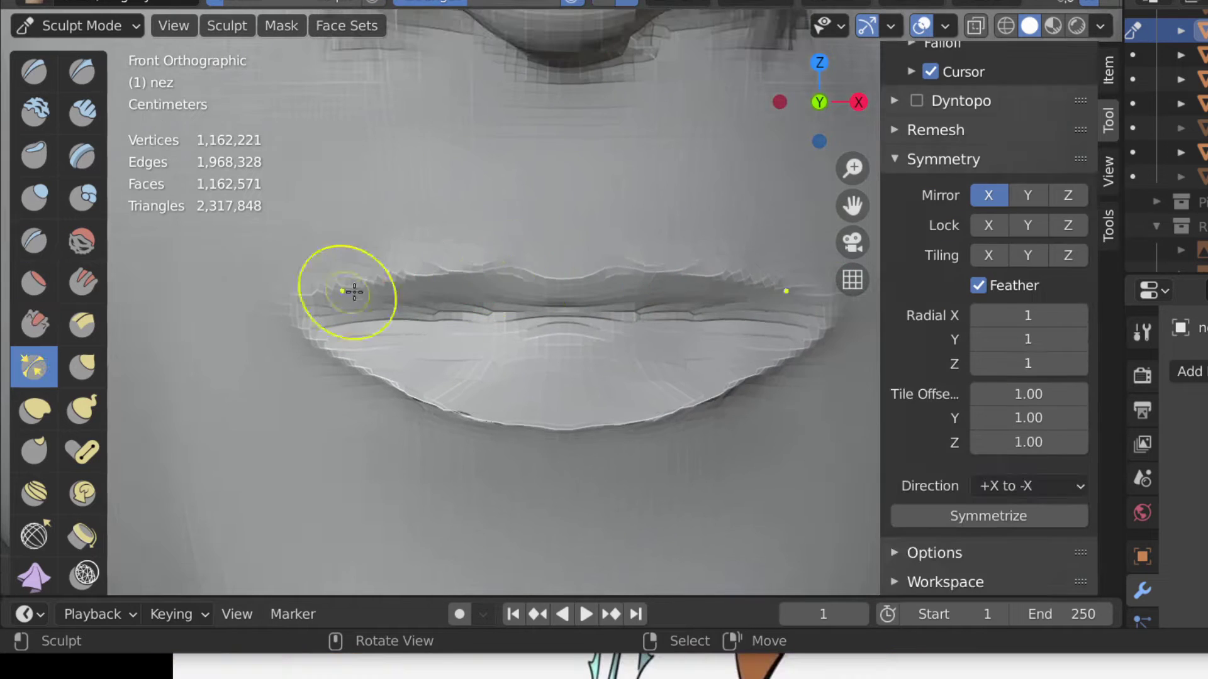
middle_click_drag(803, 327, 321, 270, "ctrl")
left_click(33, 408)
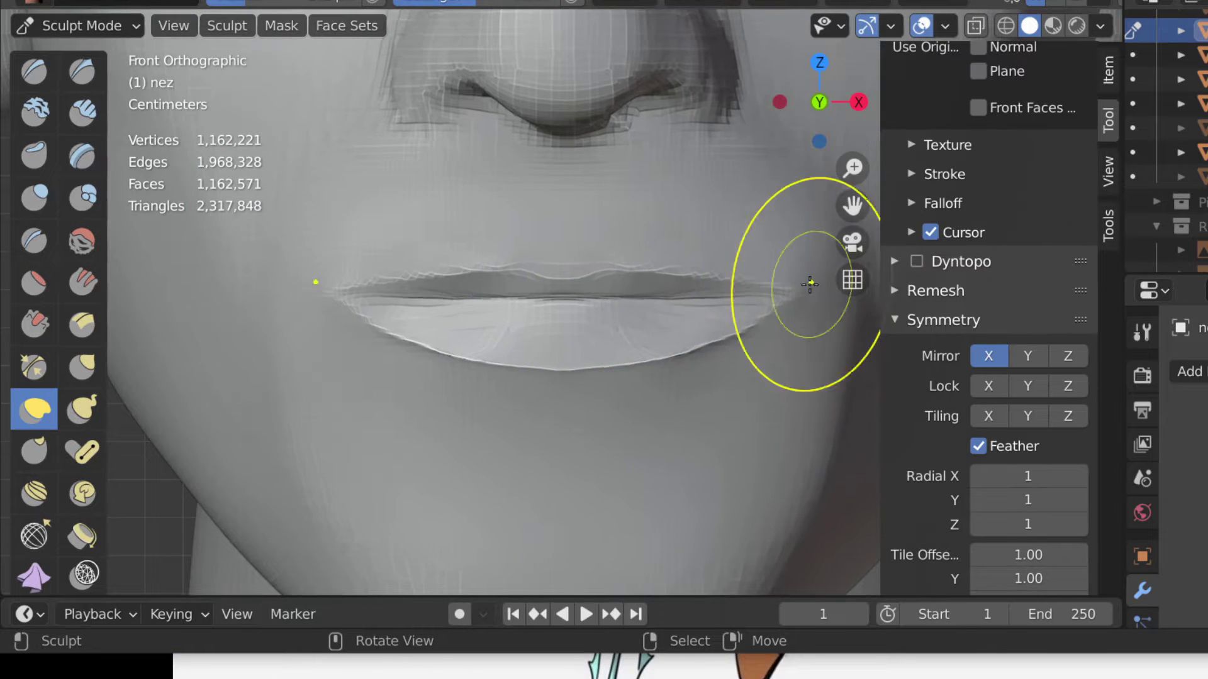
key("KP_3")
scroll(578, 265, "up", 2)
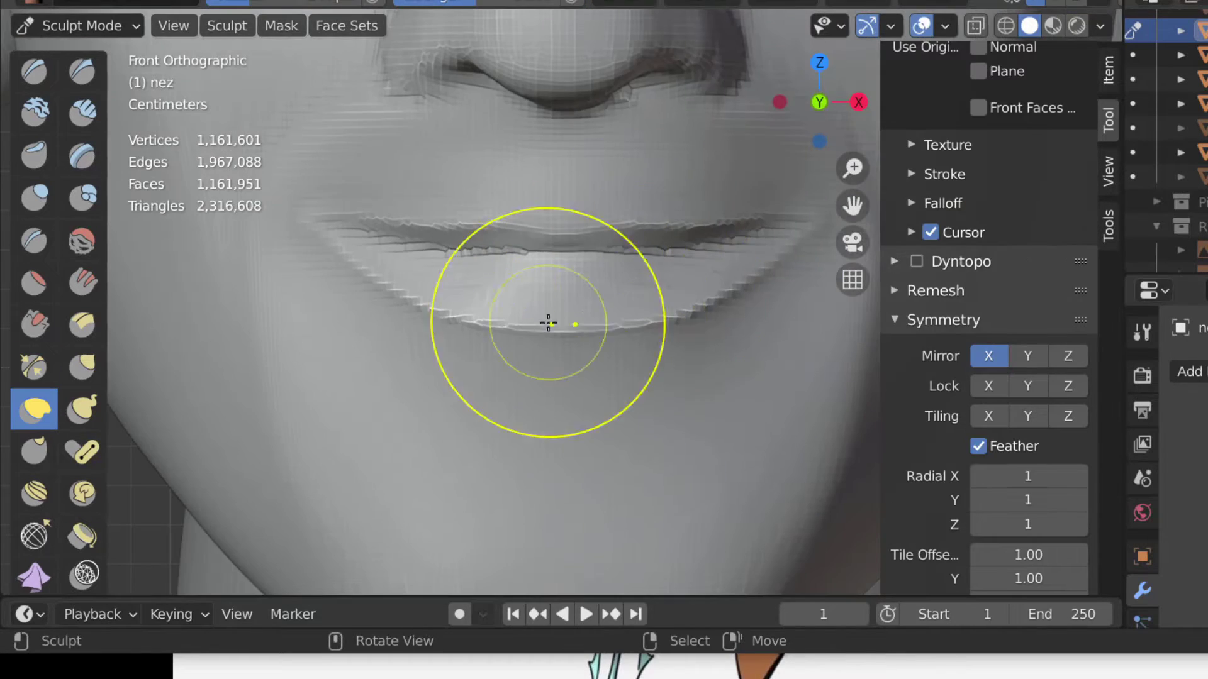
key("KP_3")
scroll(583, 262, "up", 3)
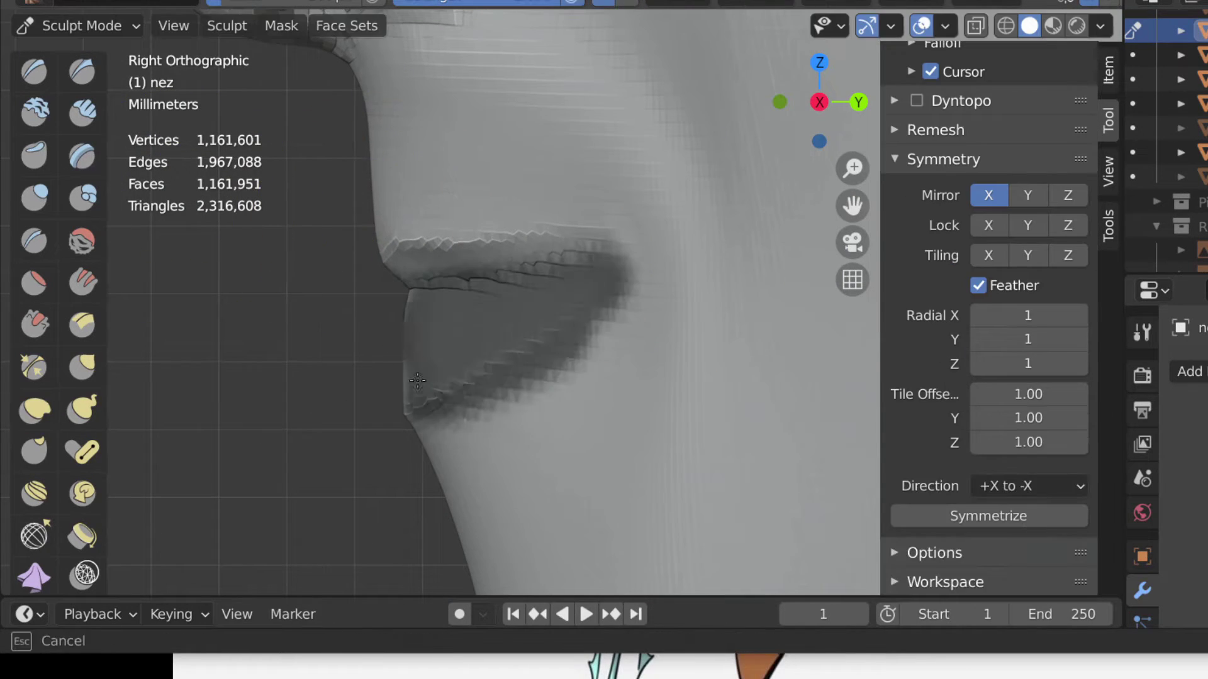
Step: Reshape the mouth corners with Snake Hook from three-quarter and front angles
left_click(50, 396)
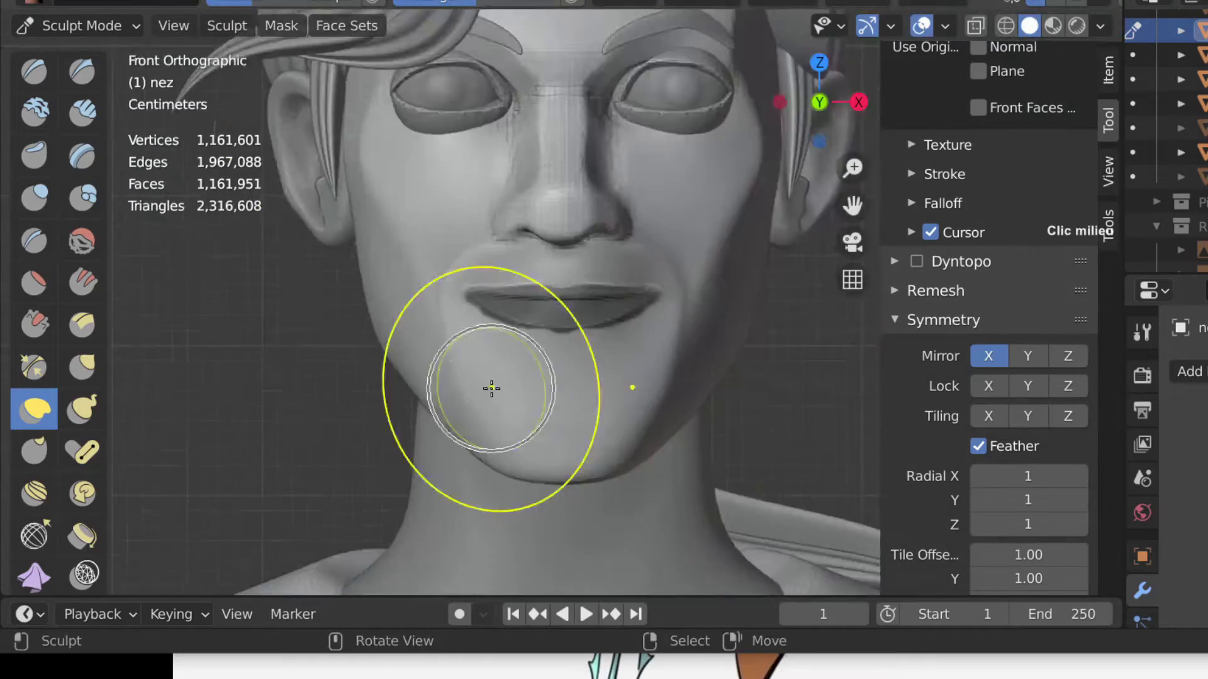
mouse_move(491, 388)
middle_mouse_down()
mouse_move(544, 305)
mouse_move(544, 375)
mouse_move(665, 234)
mouse_move(478, 374)
mouse_move(432, 151)
middle_mouse_up()
middle_click_drag(338, 452, 260, 289)
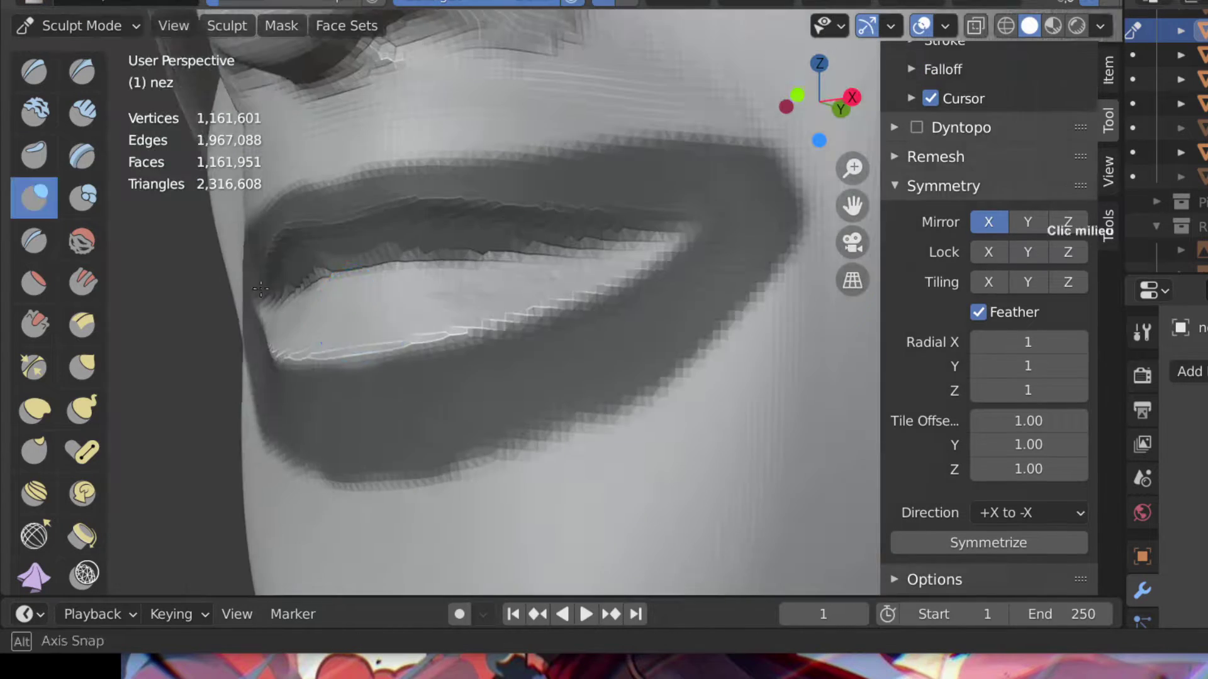
mouse_move(580, 269)
middle_mouse_down()
mouse_move(479, 277)
mouse_move(499, 296)
mouse_move(629, 251)
middle_mouse_up()
scroll(684, 218, "up", 3)
mouse_move(683, 218)
middle_mouse_down()
mouse_move(418, 272)
mouse_move(512, 254)
middle_mouse_up()
key("k")
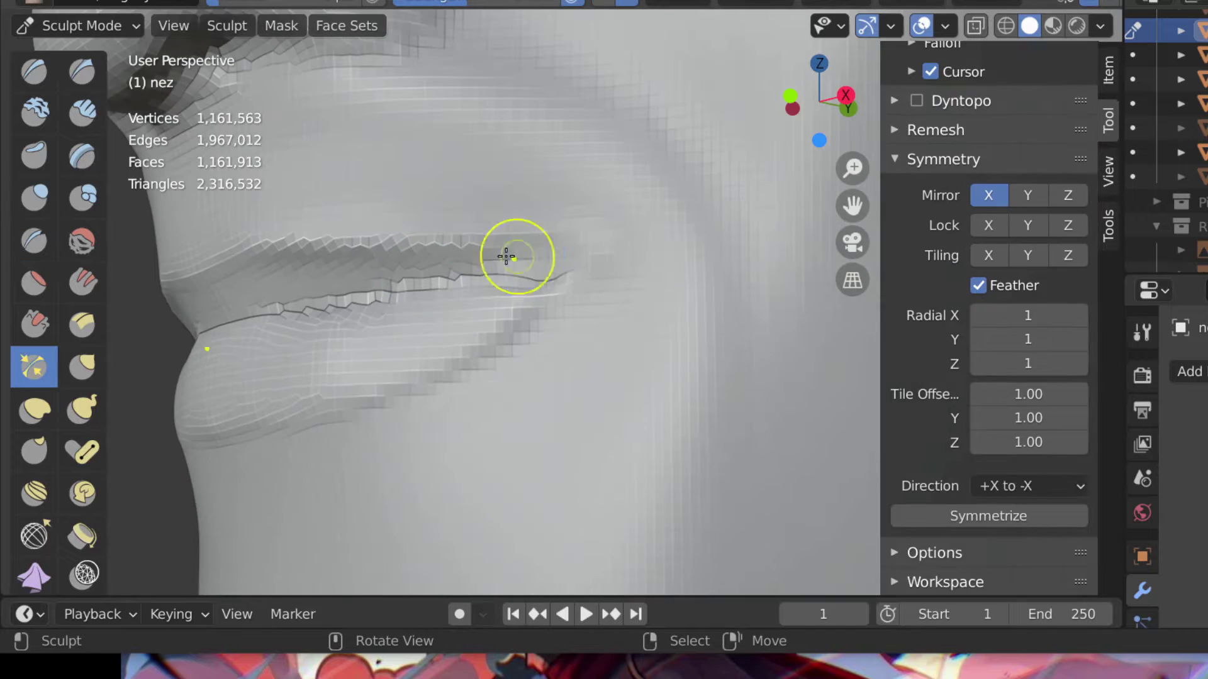
Step: Pinch and grab the lower lip and chin into a rounder shape
key("KP_1")
scroll(660, 230, "up", 5)
left_click(34, 409)
mouse_move(566, 291)
middle_mouse_down("shift")
mouse_move(327, 358)
mouse_move(363, 407)
middle_mouse_up("shift")
scroll(364, 407, "down", 5)
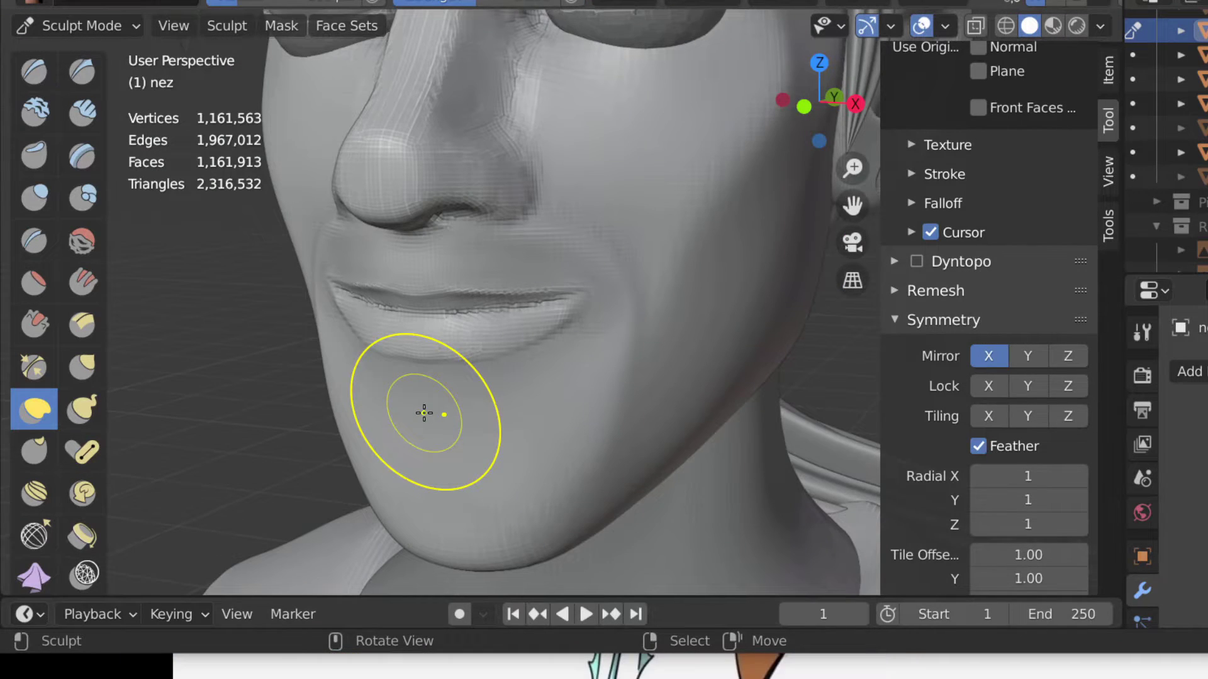
Step: Carve the smile folds beside the nose with the Crease brush
middle_click_drag(458, 370, 264, 365)
left_click(34, 367)
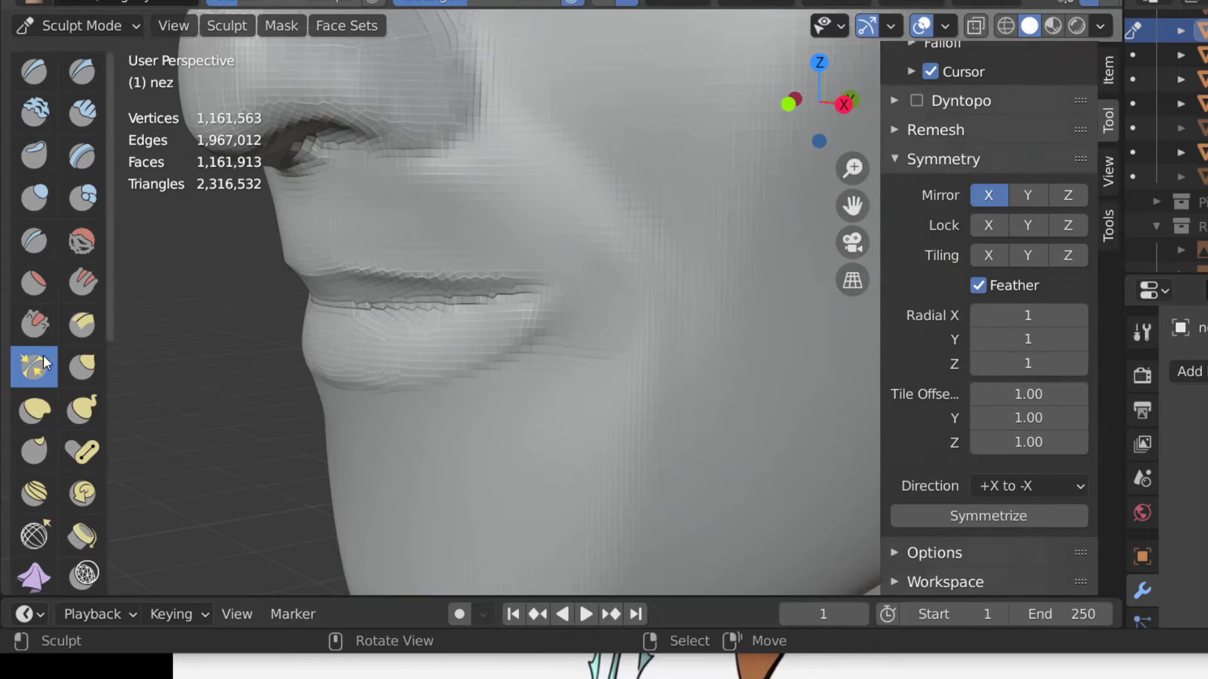
left_click(34, 324)
scroll(391, 226, "up", 3)
mouse_move(392, 226)
middle_mouse_down()
mouse_move(440, 224)
mouse_move(522, 99)
middle_mouse_up()
key("shift+c")
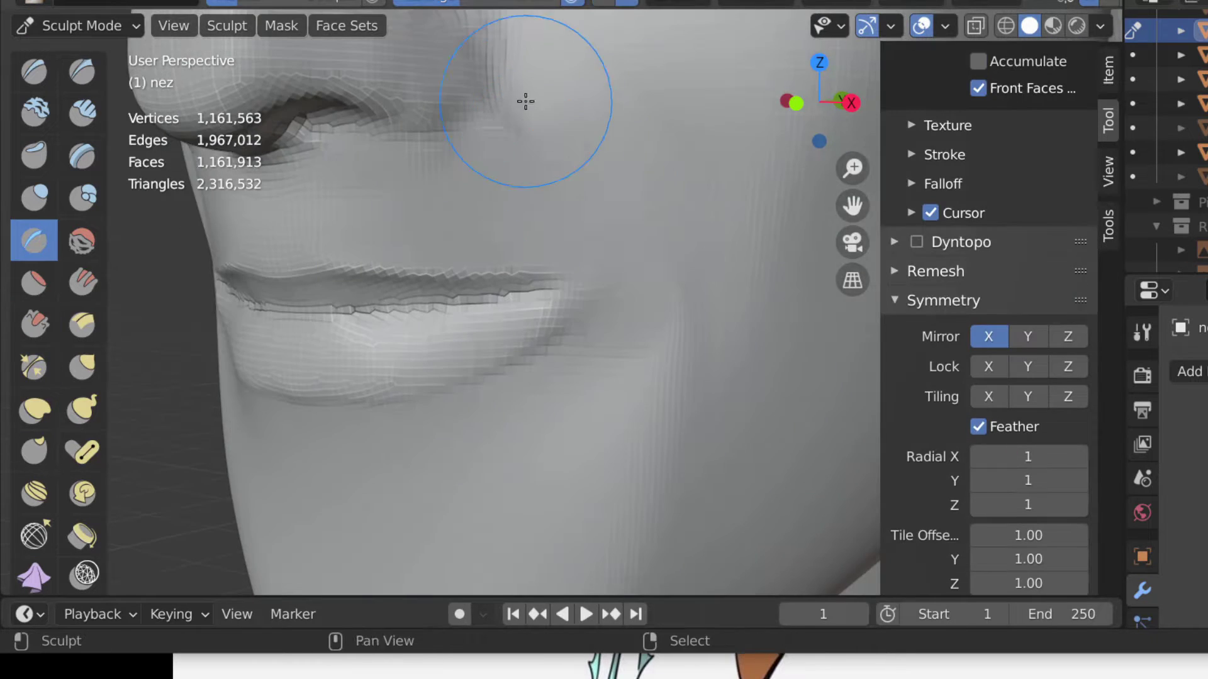
scroll(404, 316, "up", 2)
mouse_move(403, 316)
middle_mouse_down()
mouse_move(512, 229)
mouse_move(553, 153)
middle_mouse_up()
Step: Build up and scrape the cheeks with Clay Strips and Scrape brushes
left_click(82, 113)
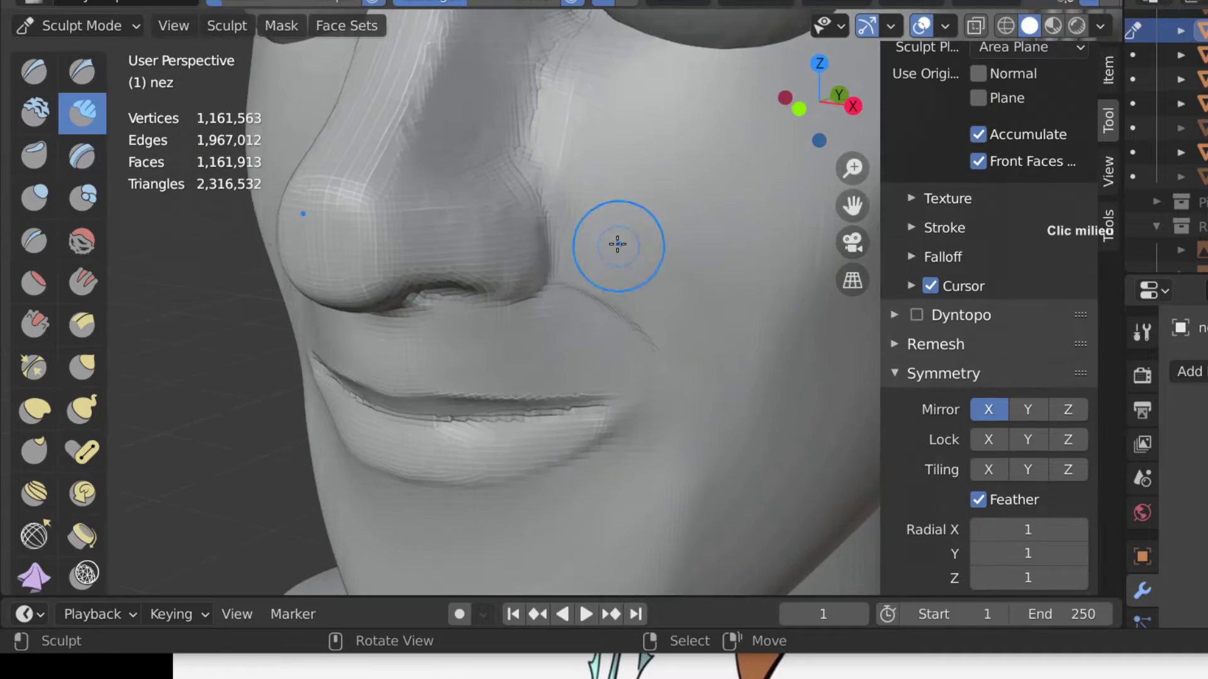
left_click_drag(617, 243, 724, 224)
middle_click_drag(723, 224, 692, 233)
mouse_move(732, 274)
middle_mouse_down()
mouse_move(614, 229)
mouse_move(560, 183)
middle_mouse_up()
left_click(34, 324)
mouse_move(617, 114)
middle_mouse_down()
mouse_move(527, 116)
mouse_move(648, 294)
middle_mouse_up()
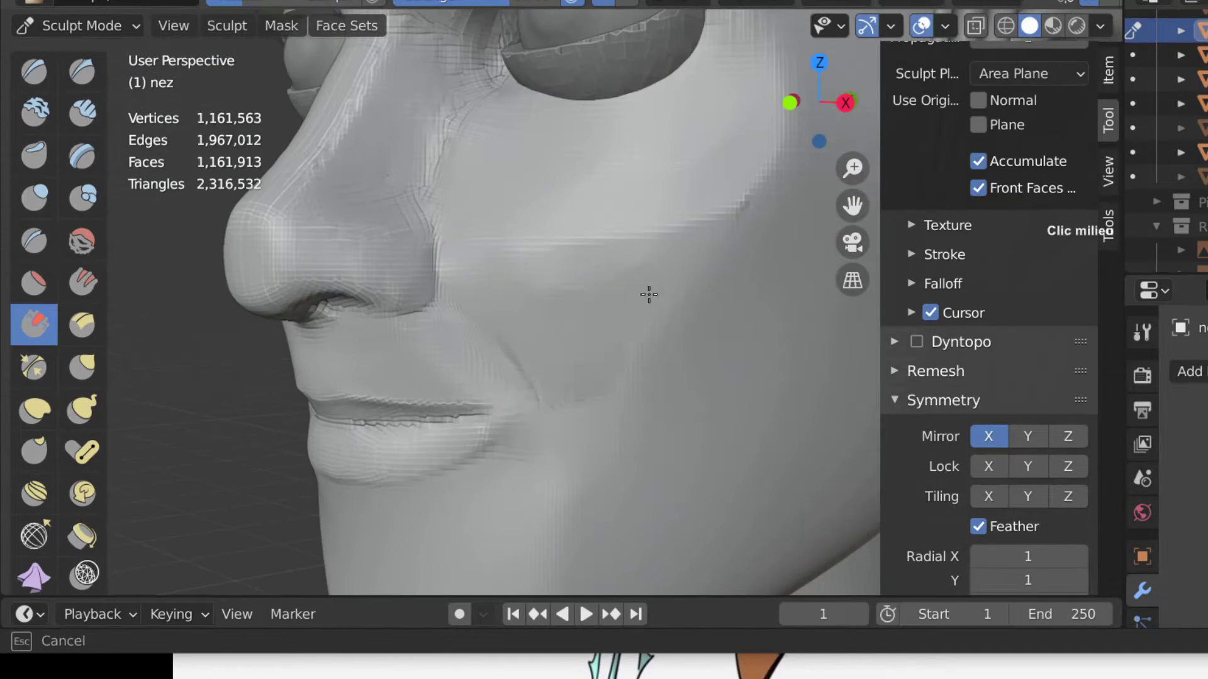
mouse_move(486, 302)
middle_mouse_down()
mouse_move(533, 412)
mouse_move(488, 269)
mouse_move(590, 358)
mouse_move(558, 466)
mouse_move(544, 291)
middle_mouse_up()
key("shift+c")
mouse_move(608, 397)
middle_mouse_down("ctrl")
mouse_move(571, 355)
mouse_move(332, 316)
mouse_move(331, 338)
middle_mouse_up("ctrl")
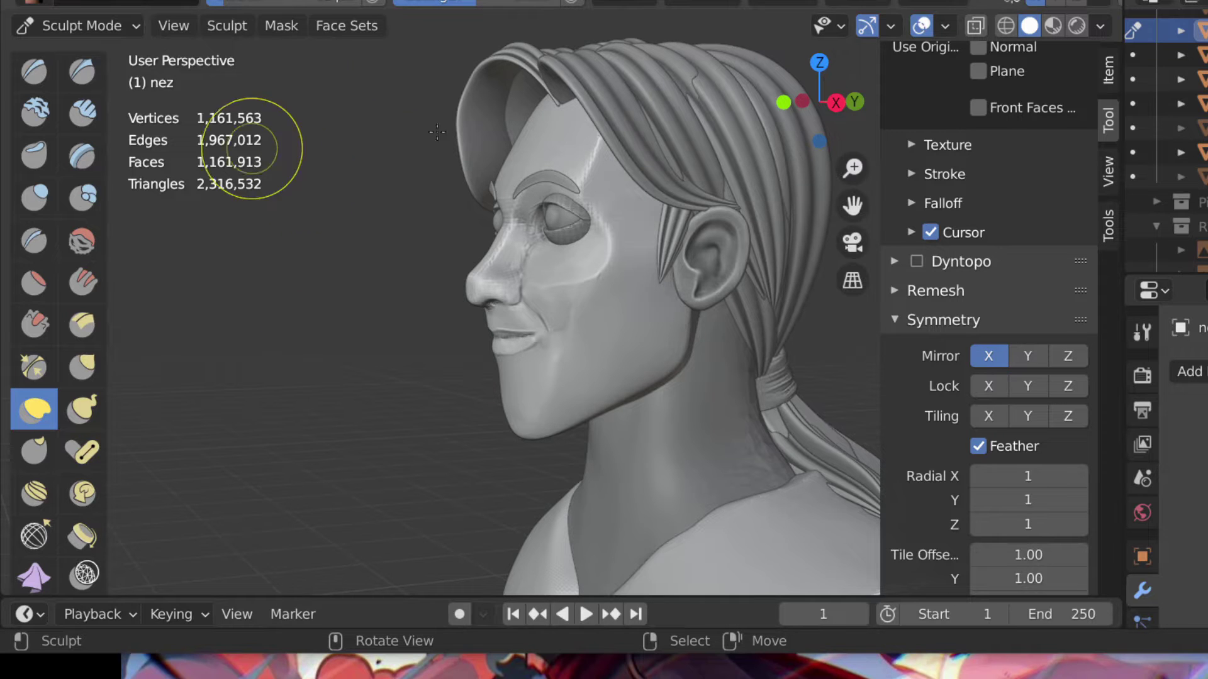
Step: Shape the cheeks and nose sides with Scrape, Pinch and Elastic Deform
middle_click_drag(629, 314, 714, 334)
key("k")
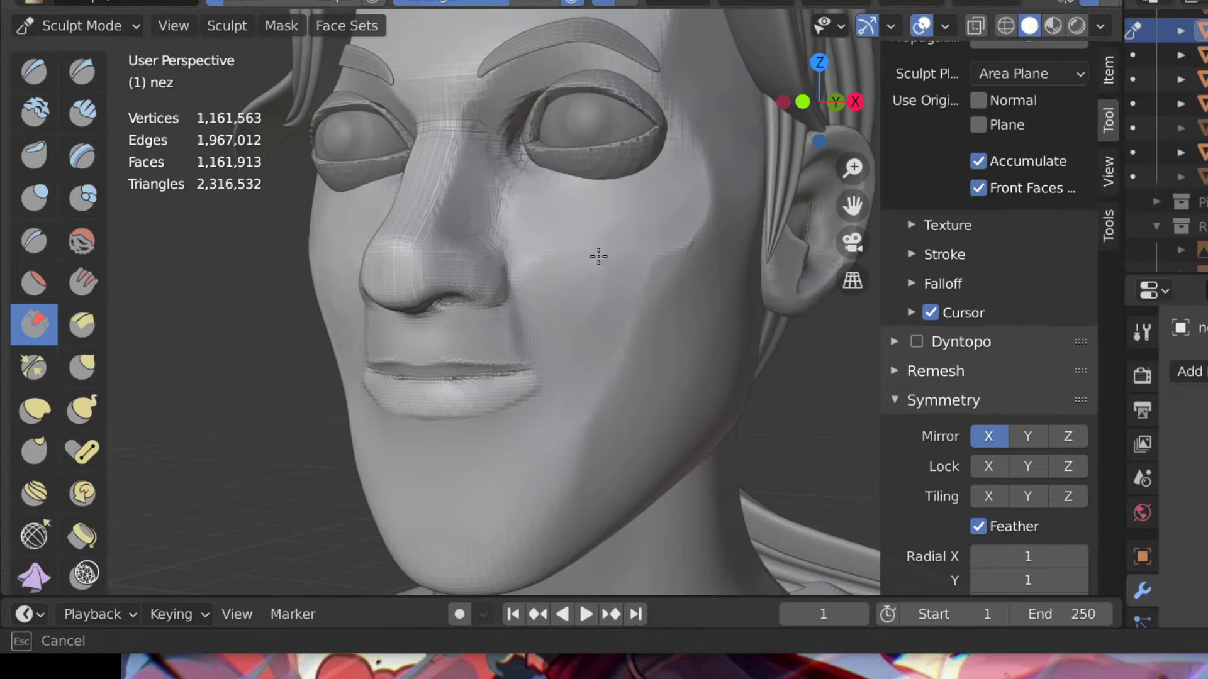
middle_click_drag(621, 293, 685, 341, "alt")
key("p")
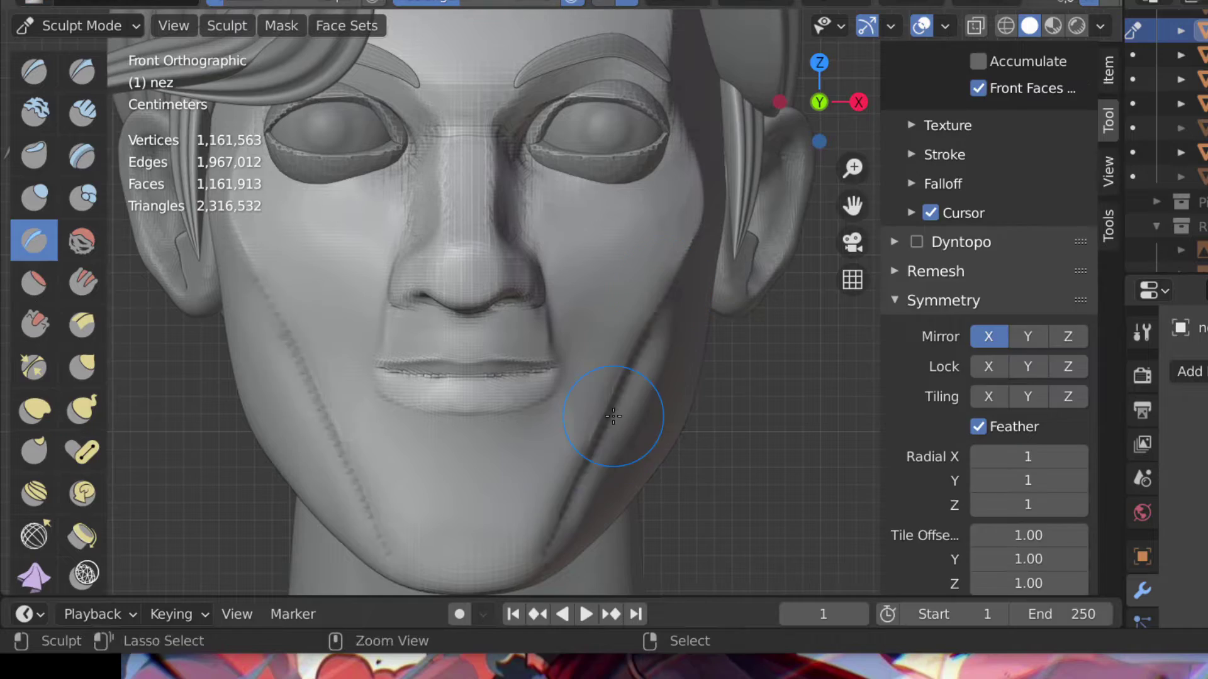
mouse_move(666, 278)
middle_mouse_down()
mouse_move(568, 399)
mouse_move(547, 475)
middle_mouse_up()
key("e")
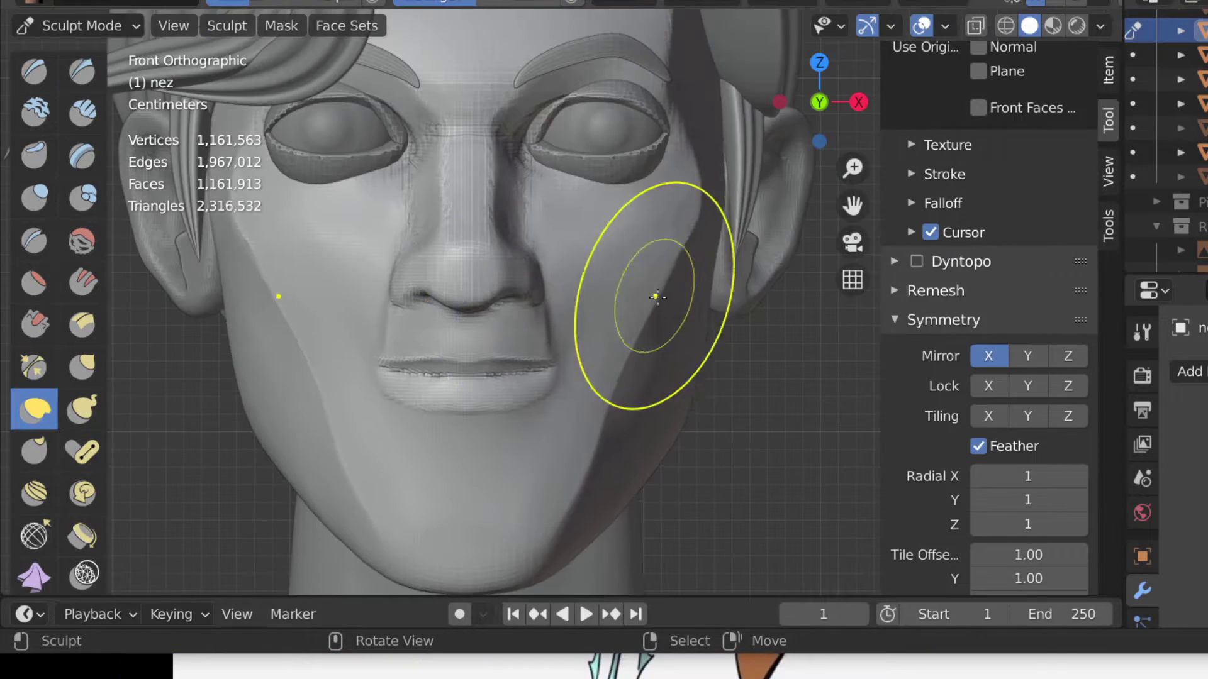
scroll(656, 289, "up", 3)
scroll(574, 478, "up", 2)
scroll(614, 424, "down", 1)
scroll(594, 396, "up", 3)
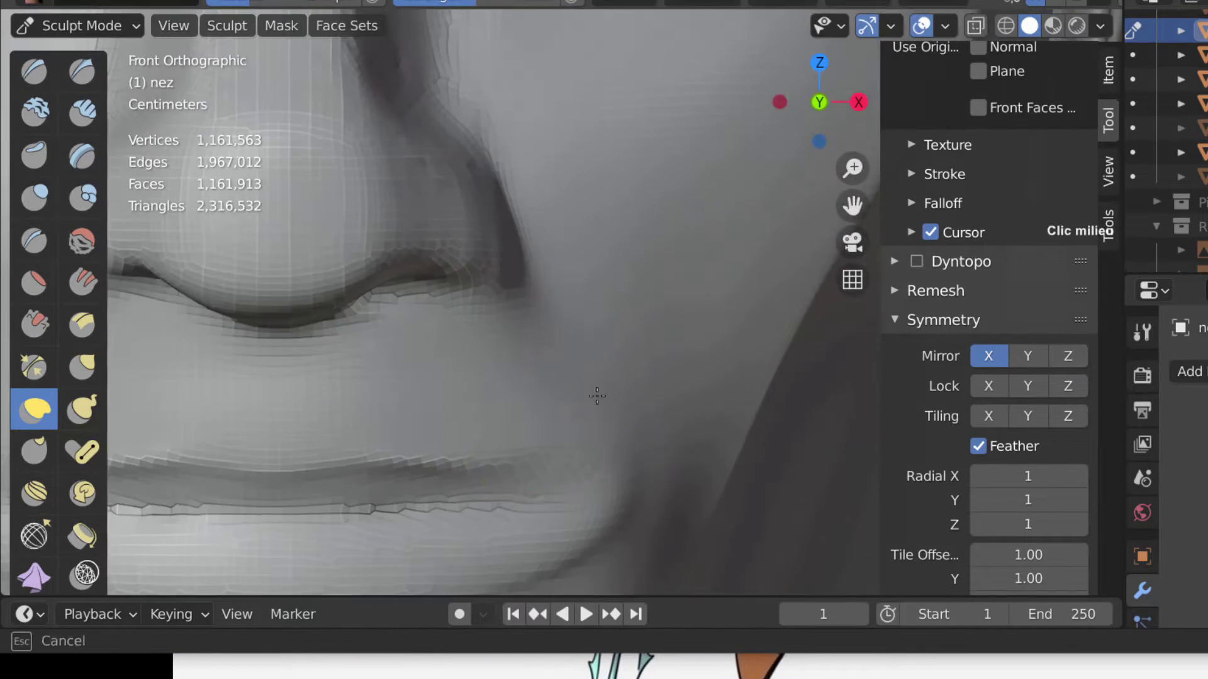
middle_click_drag(593, 396, 478, 352)
Step: Deepen the folds and reshape the jawline with Crease and Grab brushes
key("shift+c")
scroll(369, 326, "up", 5)
scroll(438, 332, "down", 4)
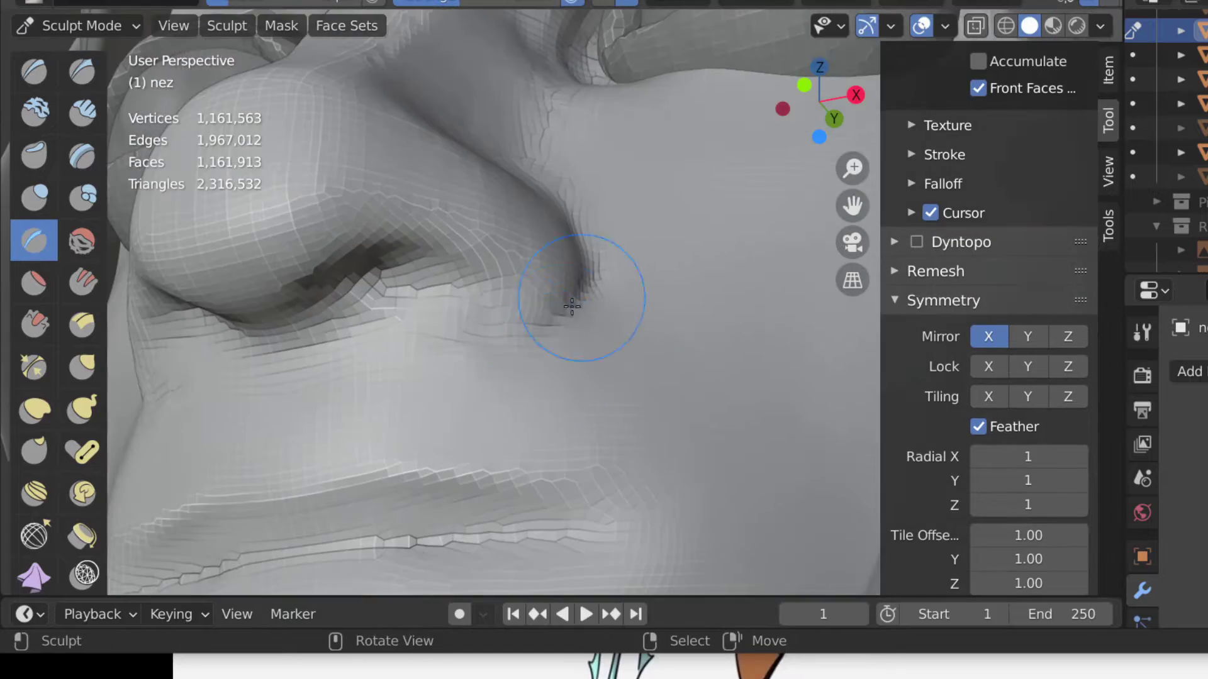
mouse_move(575, 283)
middle_mouse_down("alt")
mouse_move(516, 314)
mouse_move(459, 390)
middle_mouse_up("alt")
key("g")
scroll(525, 252, "up", 5)
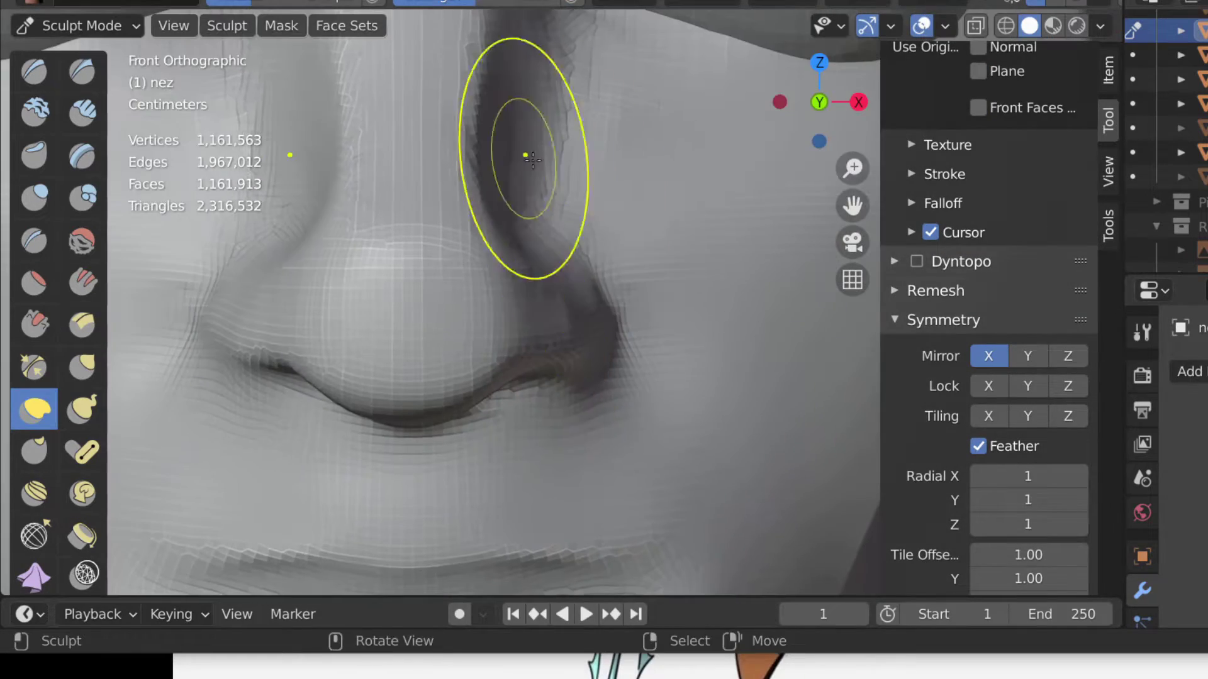
scroll(440, 441, "down", 7)
middle_click_drag(405, 539, 598, 459)
scroll(684, 445, "up", 4)
scroll(685, 444, "down", 4)
middle_click_drag(684, 444, 700, 316, "alt")
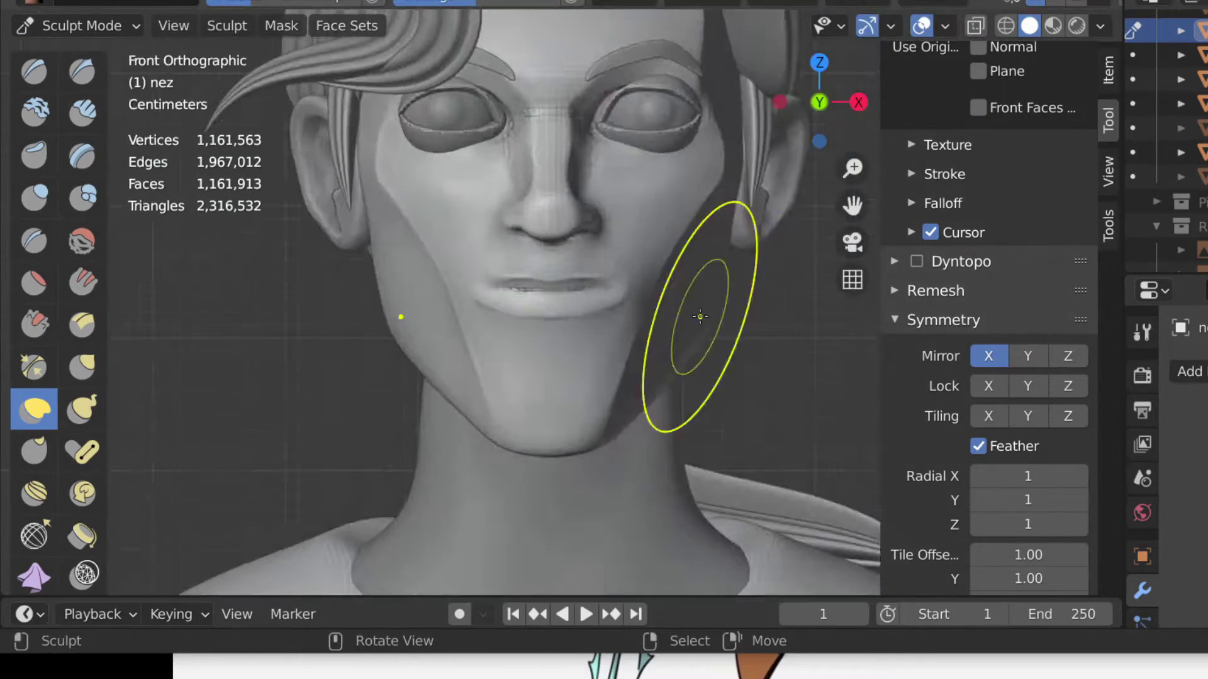
Step: Smooth and elastically shape the eyelids to hug the eyeballs
key("shift+s")
mouse_move(611, 226)
middle_mouse_down()
mouse_move(504, 280)
mouse_move(677, 329)
mouse_move(560, 345)
mouse_move(639, 423)
mouse_move(673, 189)
mouse_move(655, 201)
mouse_move(539, 501)
mouse_move(514, 510)
middle_mouse_up()
scroll(648, 312, "up", 5)
key("e")
scroll(673, 189, "up", 3)
scroll(426, 135, "down", 4)
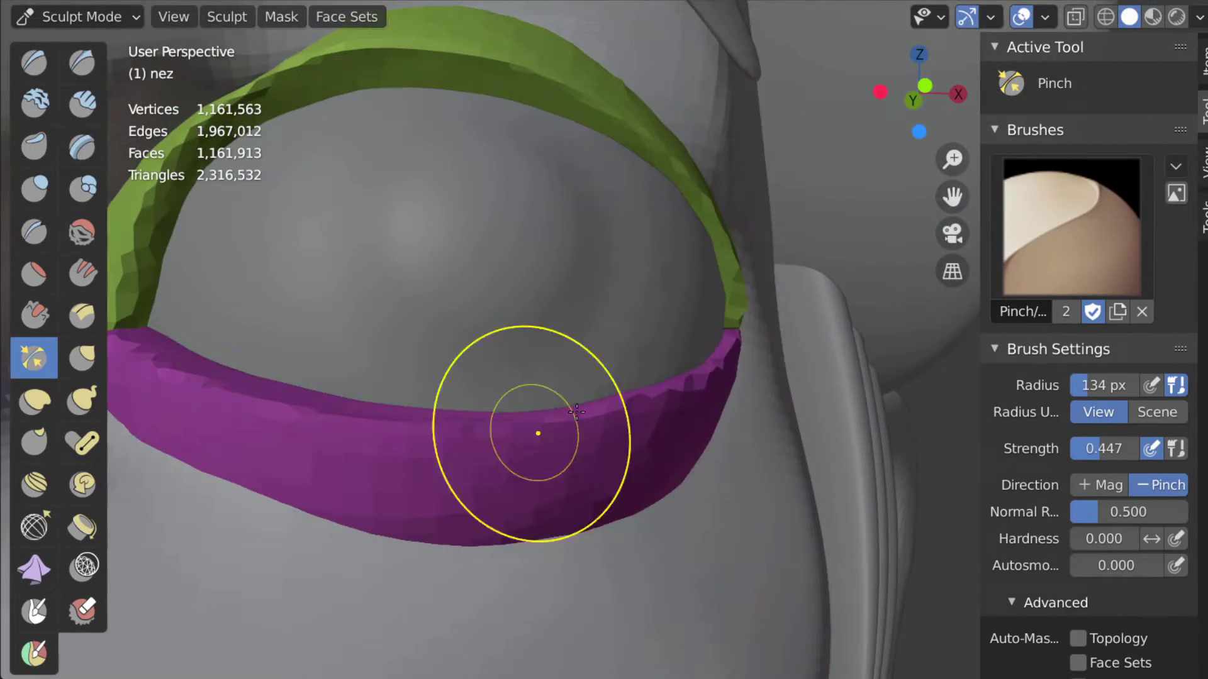
Step: Crease the eyelid rims around the eye in close-up
middle_click_drag(576, 412, 520, 389)
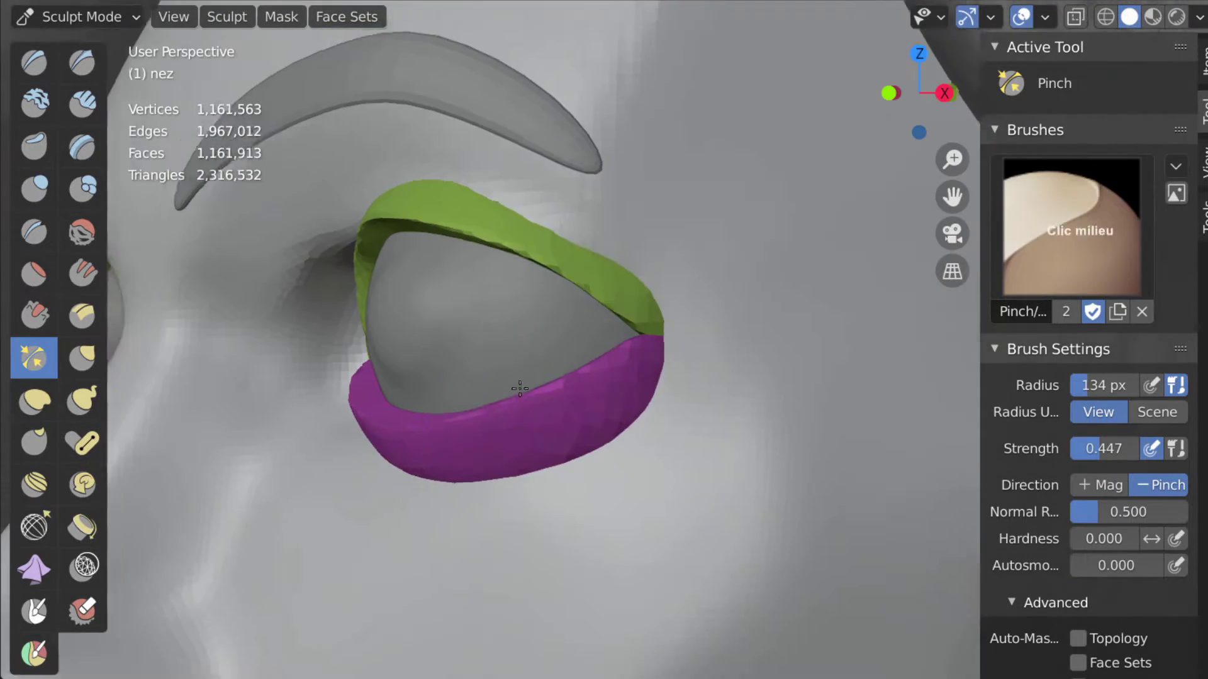
scroll(373, 221, "up", 4)
middle_click_drag(373, 221, 443, 380)
mouse_move(559, 585)
middle_mouse_down()
mouse_move(256, 216)
mouse_move(661, 194)
mouse_move(392, 205)
middle_mouse_up()
scroll(629, 291, "down", 3)
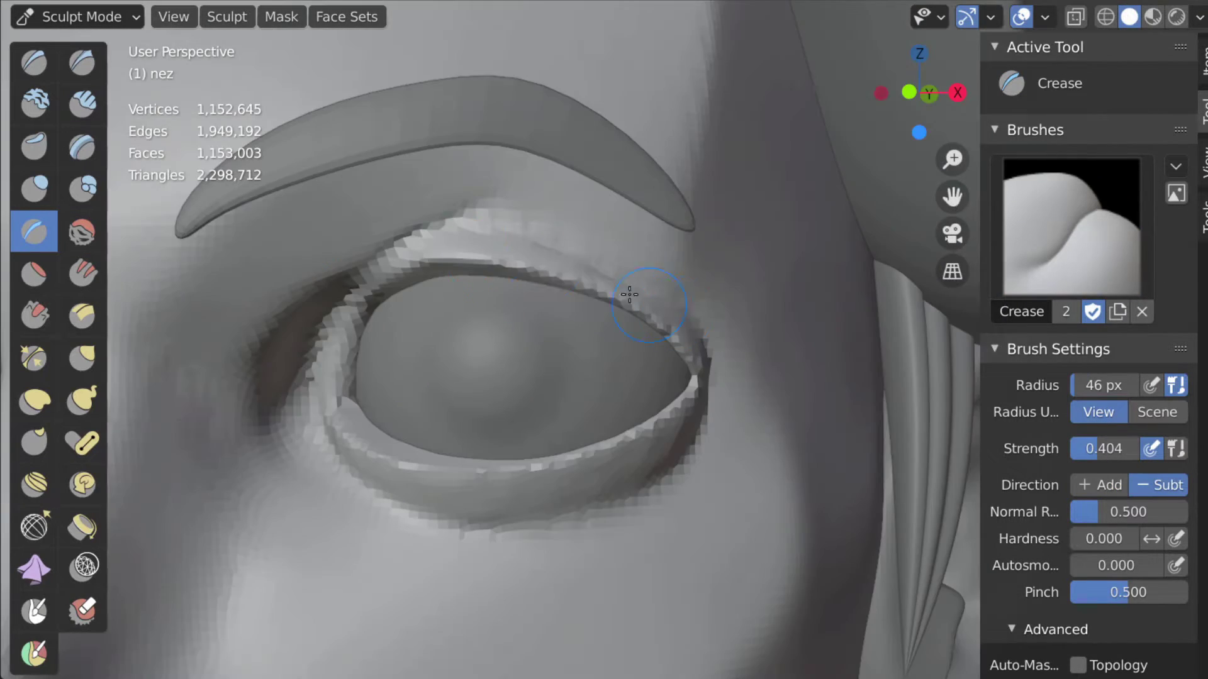
mouse_move(628, 292)
middle_mouse_down()
mouse_move(358, 216)
mouse_move(648, 407)
middle_mouse_up()
Step: Pinch the eyelid edges, checking them from front and perspective views
middle_click_drag(559, 358, 195, 539)
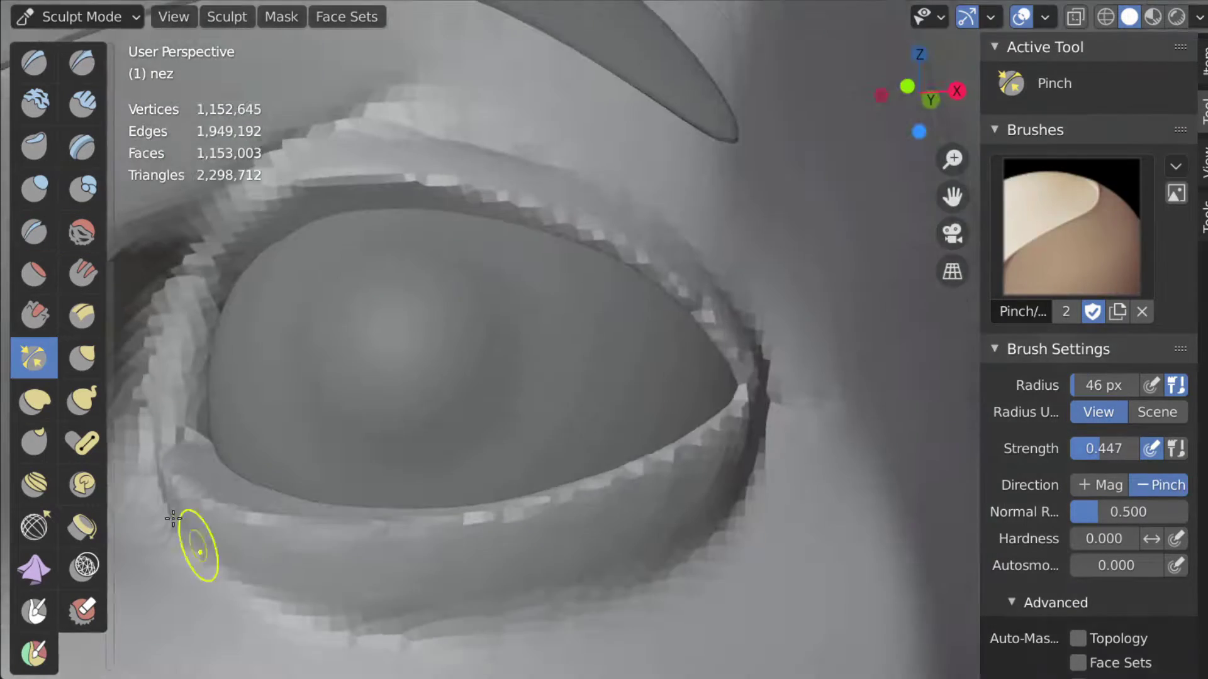
scroll(394, 582, "down", 2)
scroll(459, 390, "down", 3)
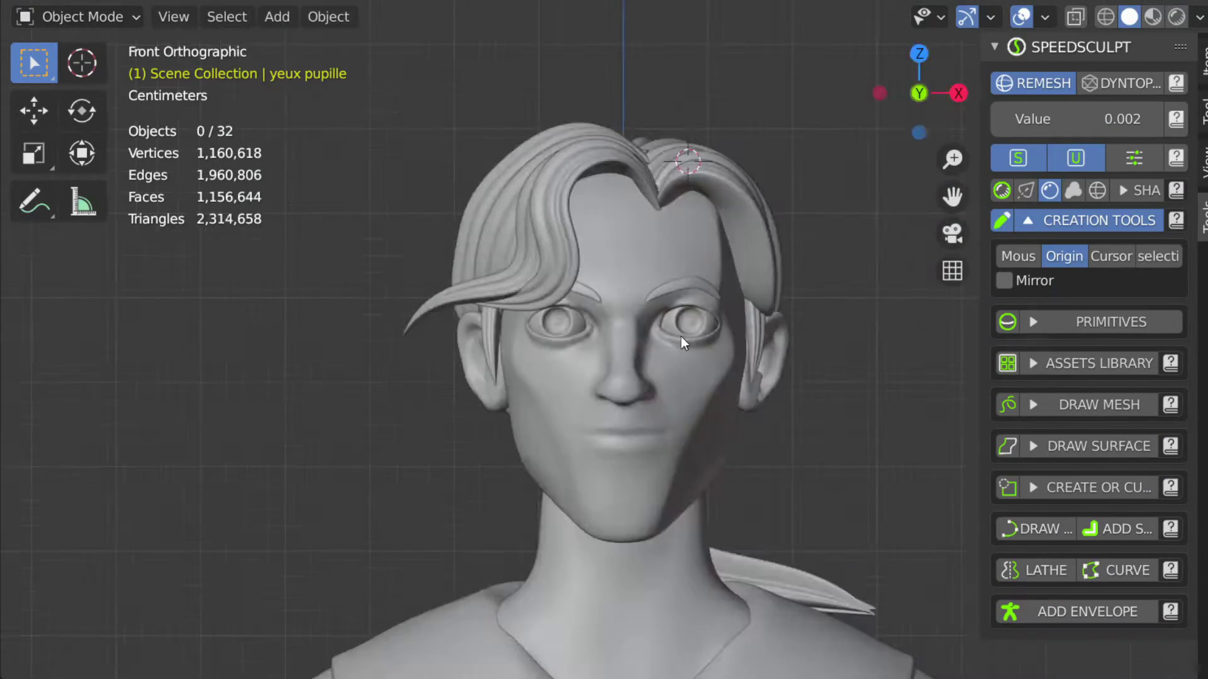
mouse_move(680, 337)
middle_mouse_down()
mouse_move(554, 371)
mouse_move(659, 373)
mouse_move(594, 389)
mouse_move(745, 358)
mouse_move(752, 319)
mouse_move(455, 293)
middle_mouse_up()
scroll(594, 389, "down", 3)
scroll(744, 357, "up", 4)
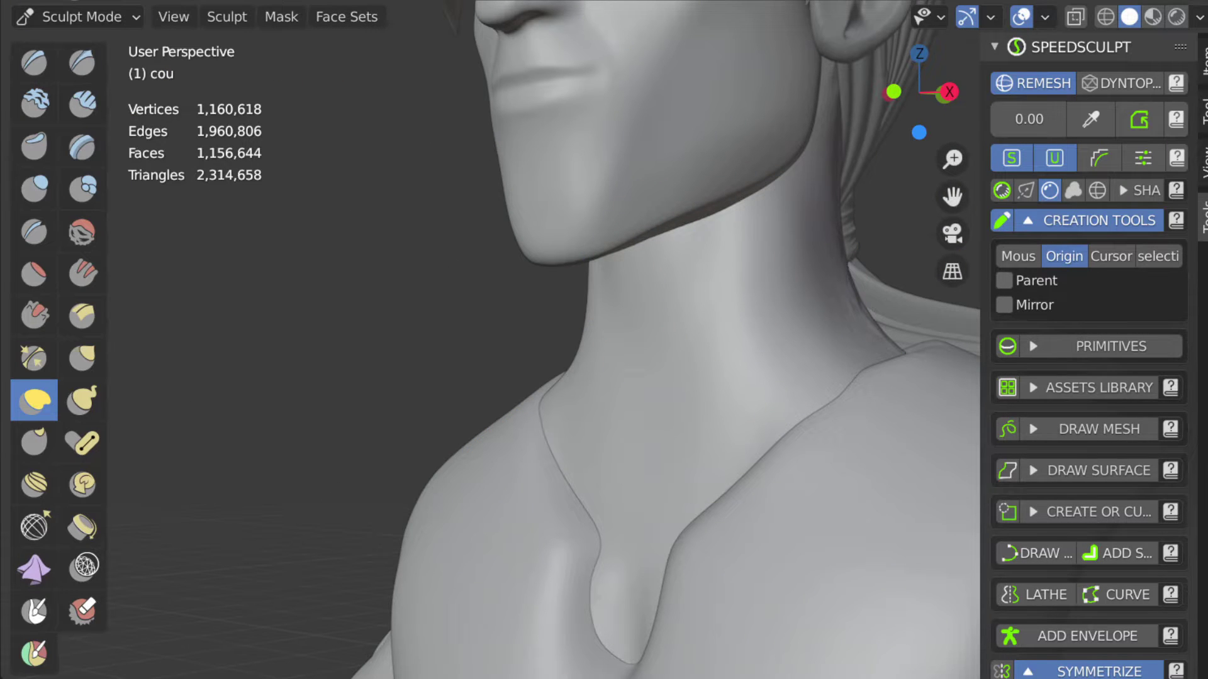
Step: Sculpt down the side of the neck and remesh it to even topology
mouse_move(774, 228)
left_mouse_down()
mouse_move(776, 256)
mouse_move(742, 216)
left_mouse_up()
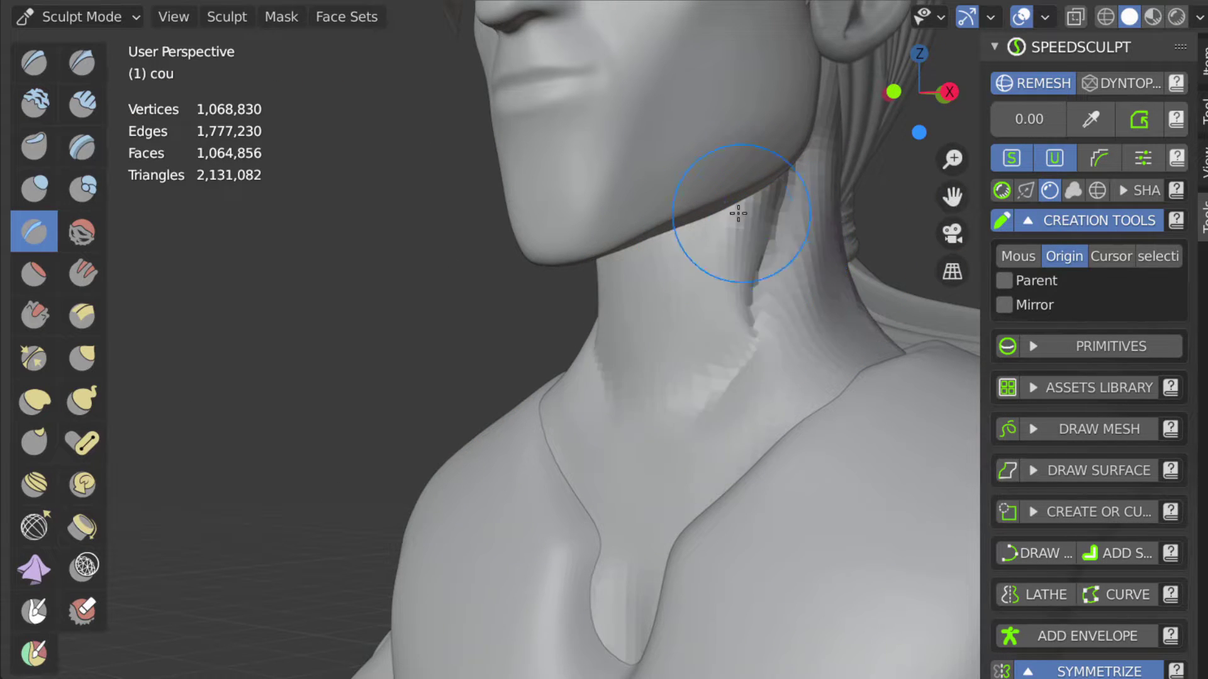
middle_click_drag(742, 216, 768, 322)
key("KP_1")
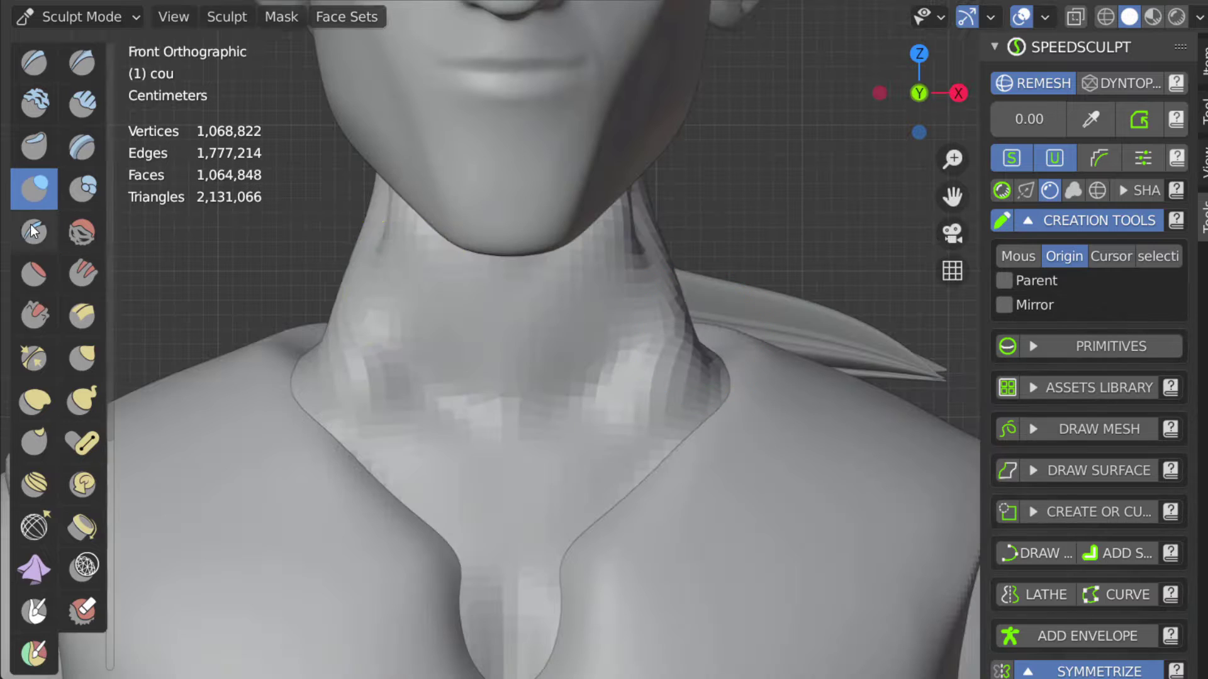
left_click(1094, 4)
left_click(1102, 227)
key("KP_3")
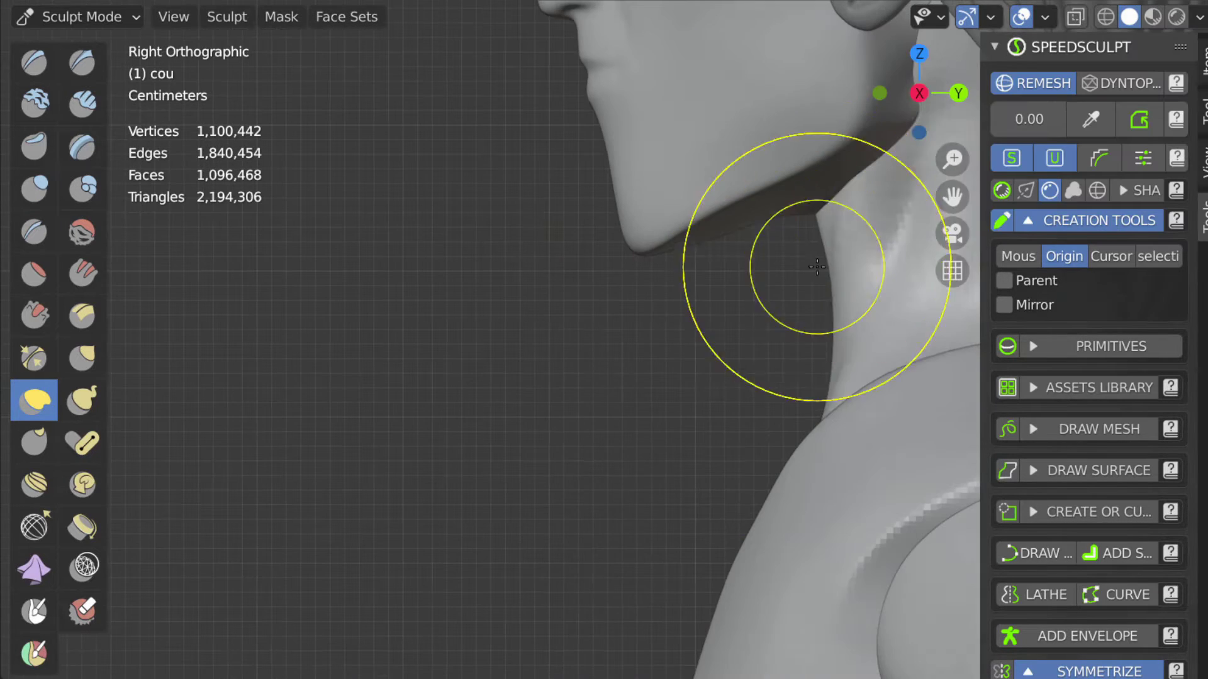
key("KP_1")
mouse_move(622, 292)
middle_mouse_down()
mouse_move(580, 448)
mouse_move(640, 314)
mouse_move(763, 257)
mouse_move(623, 293)
mouse_move(723, 264)
mouse_move(503, 277)
mouse_move(692, 251)
mouse_move(619, 239)
mouse_move(707, 189)
mouse_move(660, 158)
mouse_move(634, 107)
middle_mouse_up()
Step: Switch sculpting over to the cou neck object with a new brush
key("shift+t")
scroll(363, 376, "up", 3)
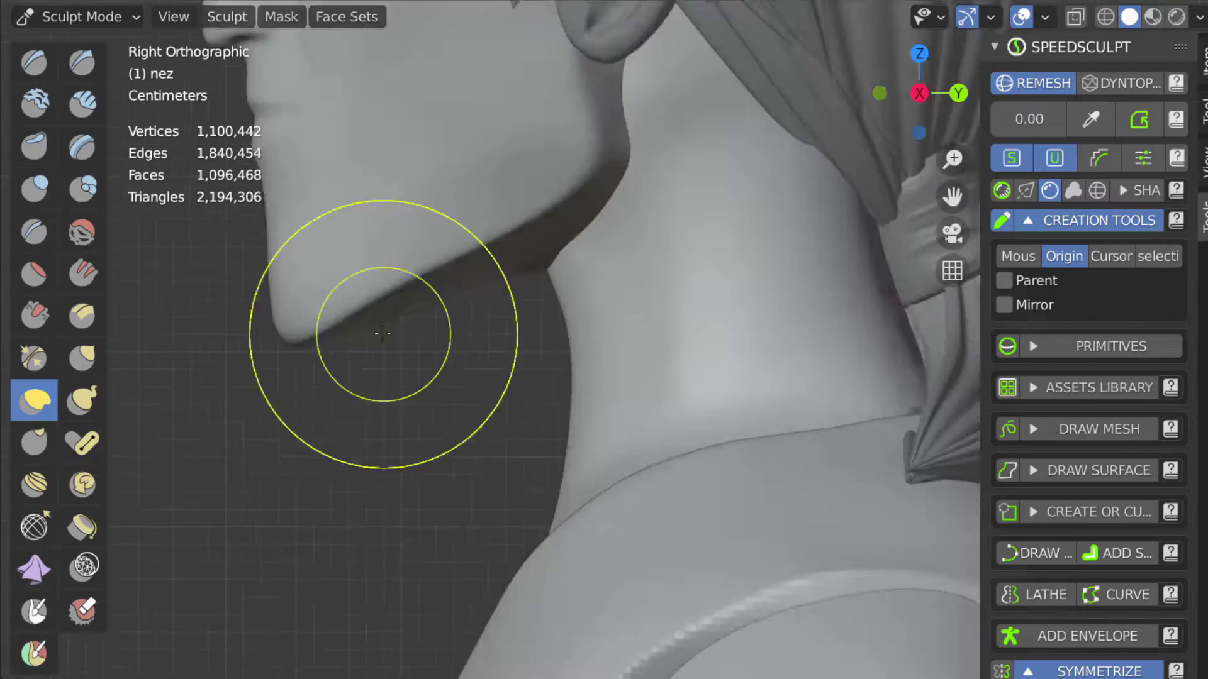
scroll(344, 351, "up", 2)
mouse_move(364, 383)
middle_mouse_down()
mouse_move(574, 364)
mouse_move(503, 416)
mouse_move(596, 478)
mouse_move(464, 370)
mouse_move(855, 385)
mouse_move(609, 501)
mouse_move(687, 262)
mouse_move(507, 445)
mouse_move(678, 377)
mouse_move(570, 264)
middle_mouse_up()
key("alt+q")
key("shift+c")
scroll(570, 264, "up", 1)
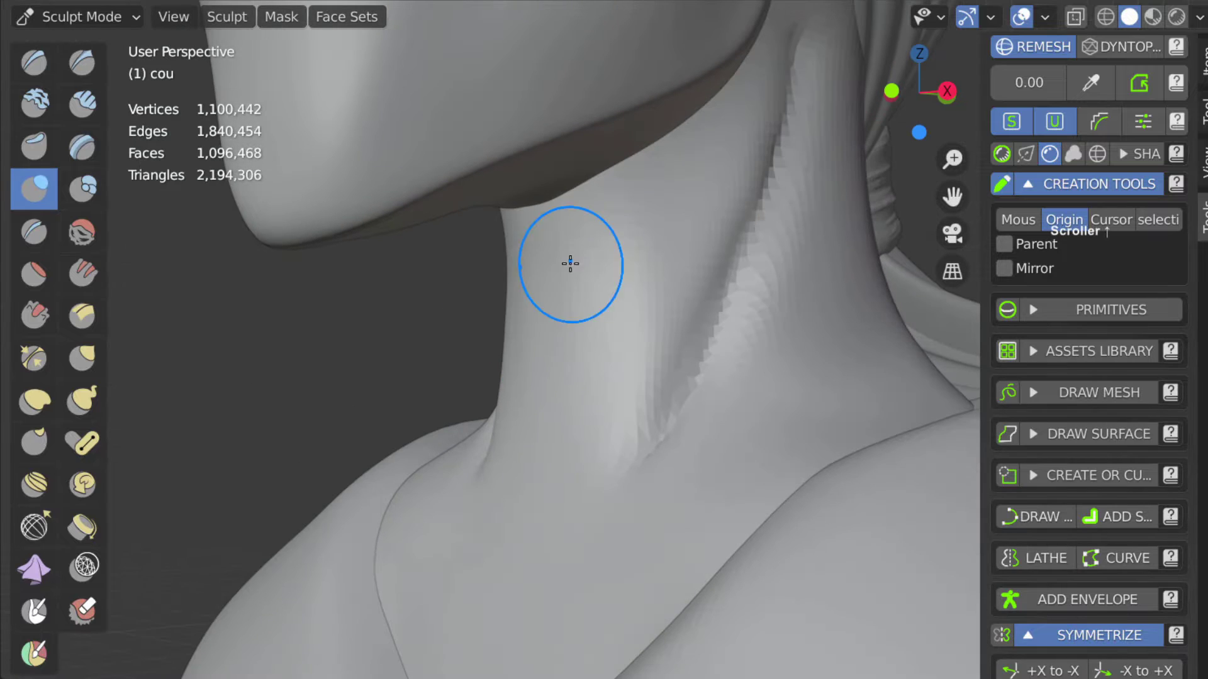
mouse_move(590, 324)
middle_mouse_down()
mouse_move(653, 202)
mouse_move(589, 313)
middle_mouse_up()
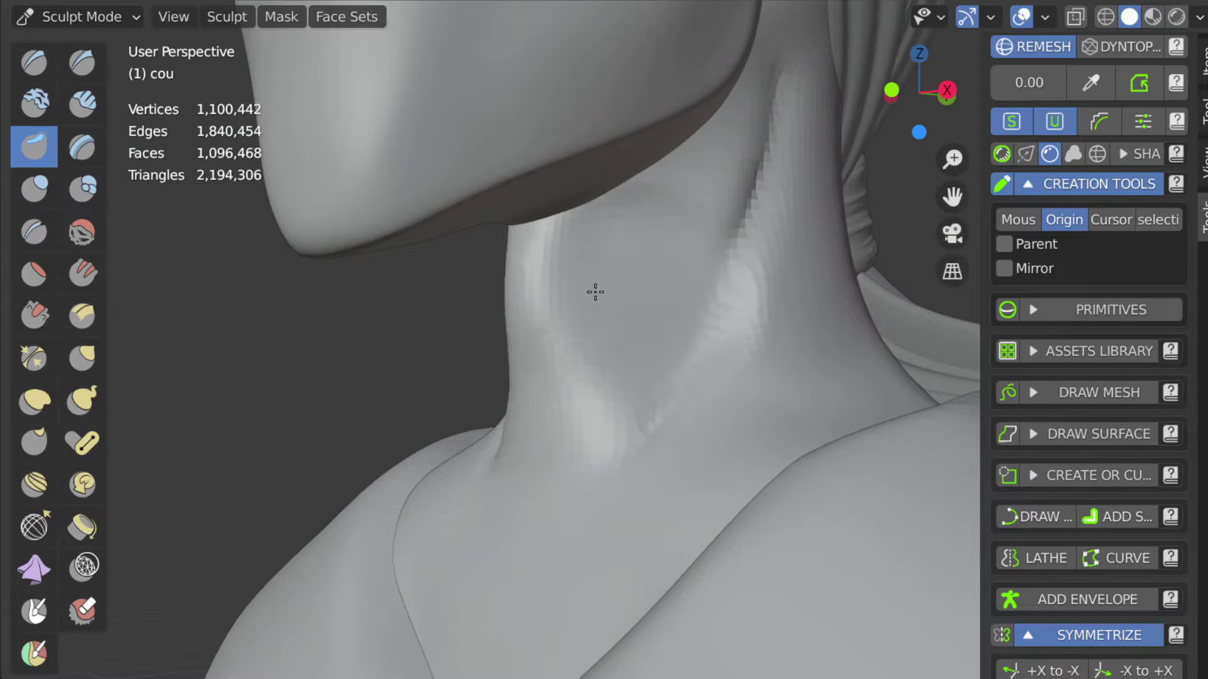
Step: Pull the slit neckline into shape with the Grab and Elastic Deform brushes
key("g")
mouse_move(547, 347)
middle_mouse_down()
mouse_move(625, 302)
mouse_move(782, 383)
middle_mouse_up()
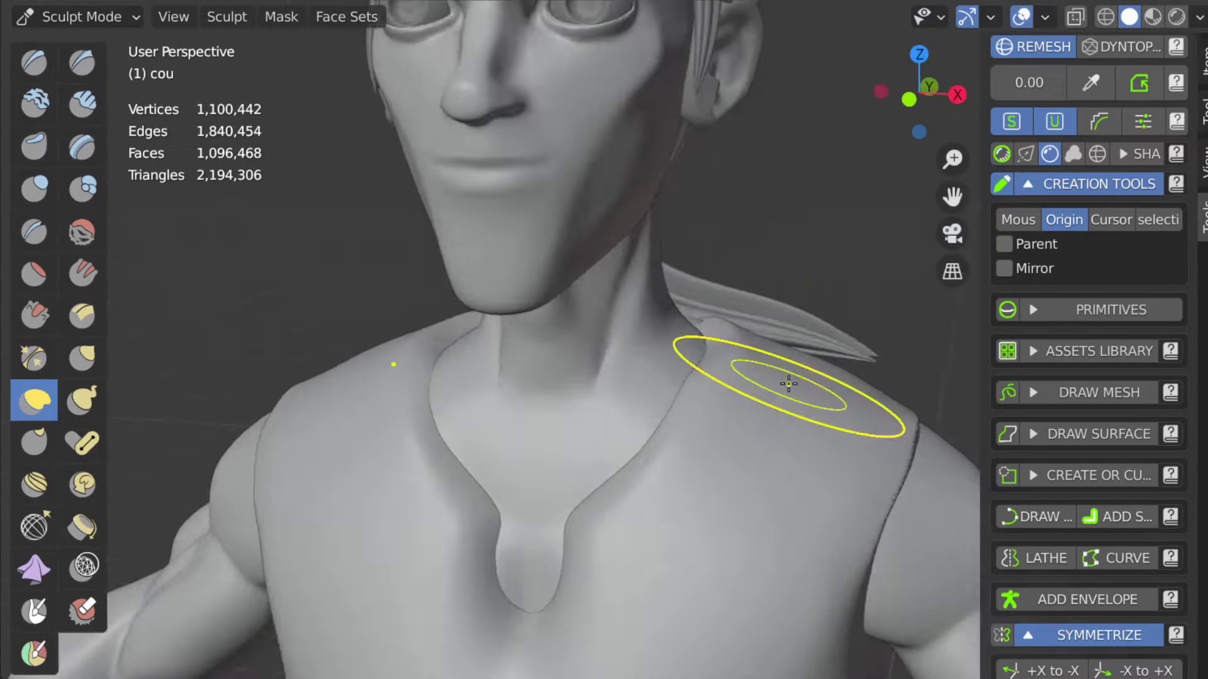
scroll(782, 383, "up", 3)
left_click(34, 232)
mouse_move(448, 317)
middle_mouse_down()
mouse_move(687, 580)
mouse_move(560, 444)
middle_mouse_up()
scroll(560, 444, "down", 5)
key("g")
mouse_move(629, 134)
middle_mouse_down()
mouse_move(566, 365)
mouse_move(523, 384)
mouse_move(464, 557)
mouse_move(453, 426)
mouse_move(418, 410)
middle_mouse_up()
scroll(523, 384, "up", 3)
scroll(523, 383, "down", 2)
key("s")
Step: Review the whole character from the front, then look closely at the face
scroll(418, 410, "up", 3)
scroll(570, 247, "down", 3)
middle_click_drag(570, 247, 143, 212)
scroll(143, 212, "up", 2)
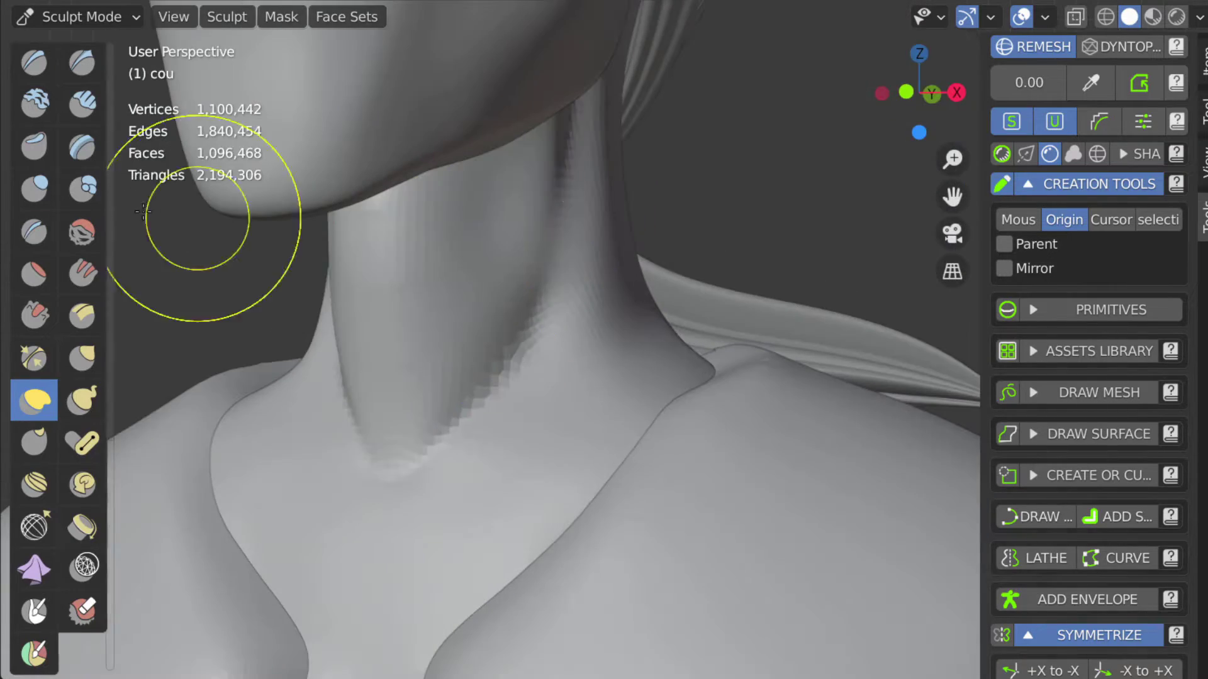
scroll(474, 283, "down", 5)
mouse_move(474, 283)
middle_mouse_down()
mouse_move(440, 377)
mouse_move(490, 501)
mouse_move(427, 478)
mouse_move(490, 491)
middle_mouse_up()
scroll(491, 501, "up", 2)
scroll(661, 553, "up", 3)
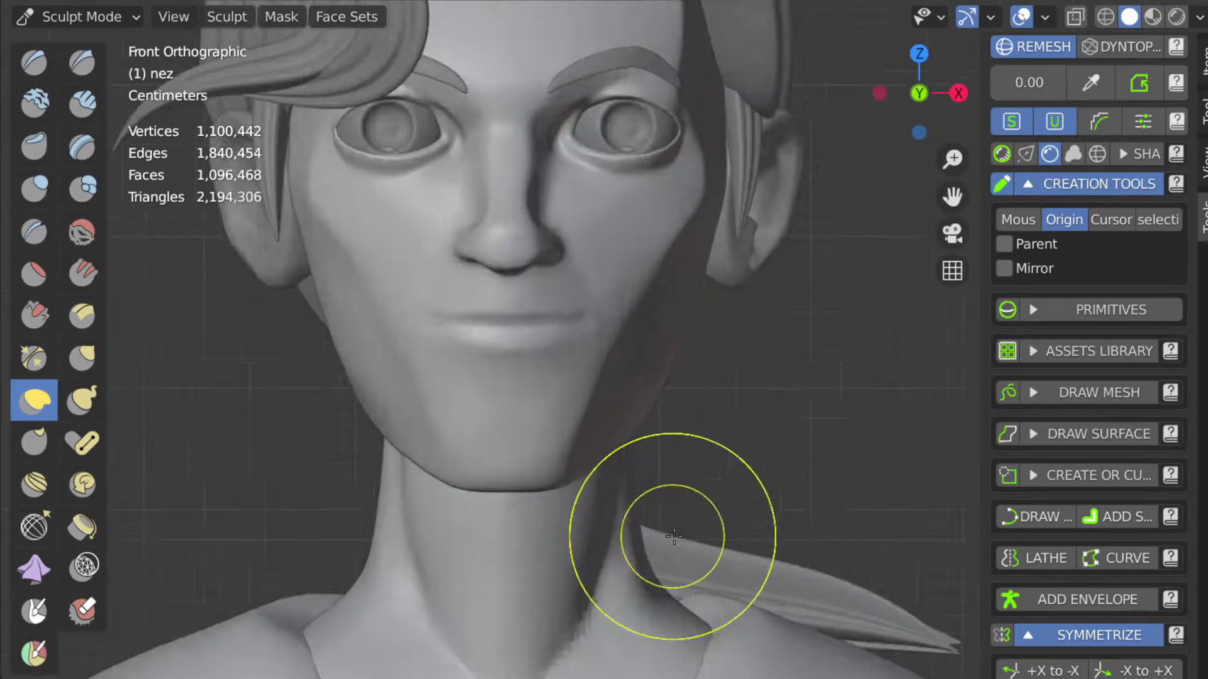
middle_click_drag(661, 554, 717, 551)
scroll(717, 550, "down", 4)
scroll(671, 485, "up", 3)
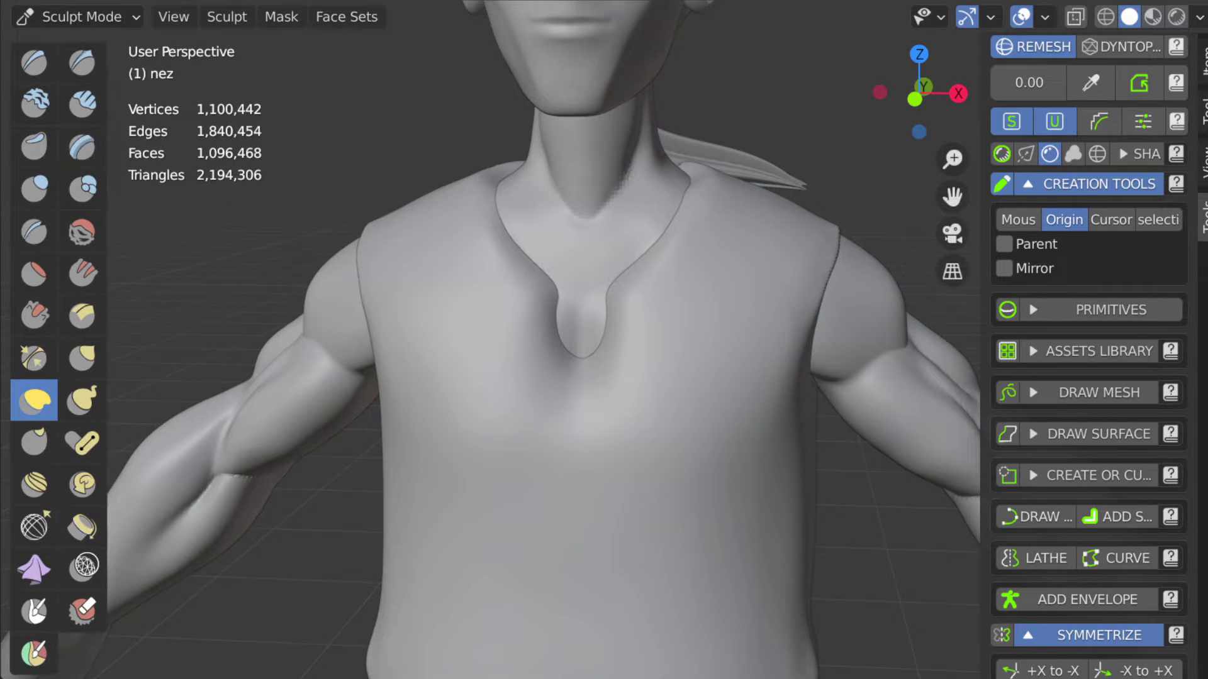
Step: Inspect the shirt from the front and slightly off the front view
middle_click_drag(616, 524, 597, 345, "alt")
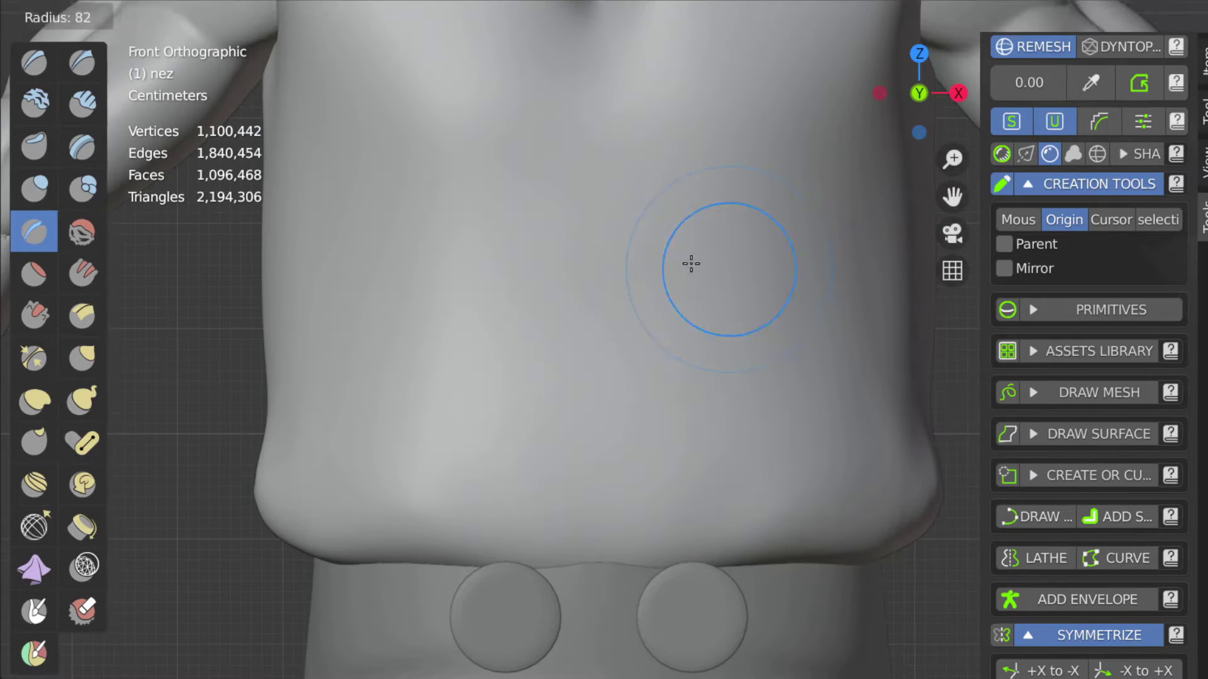
middle_click_drag(623, 396, 503, 358)
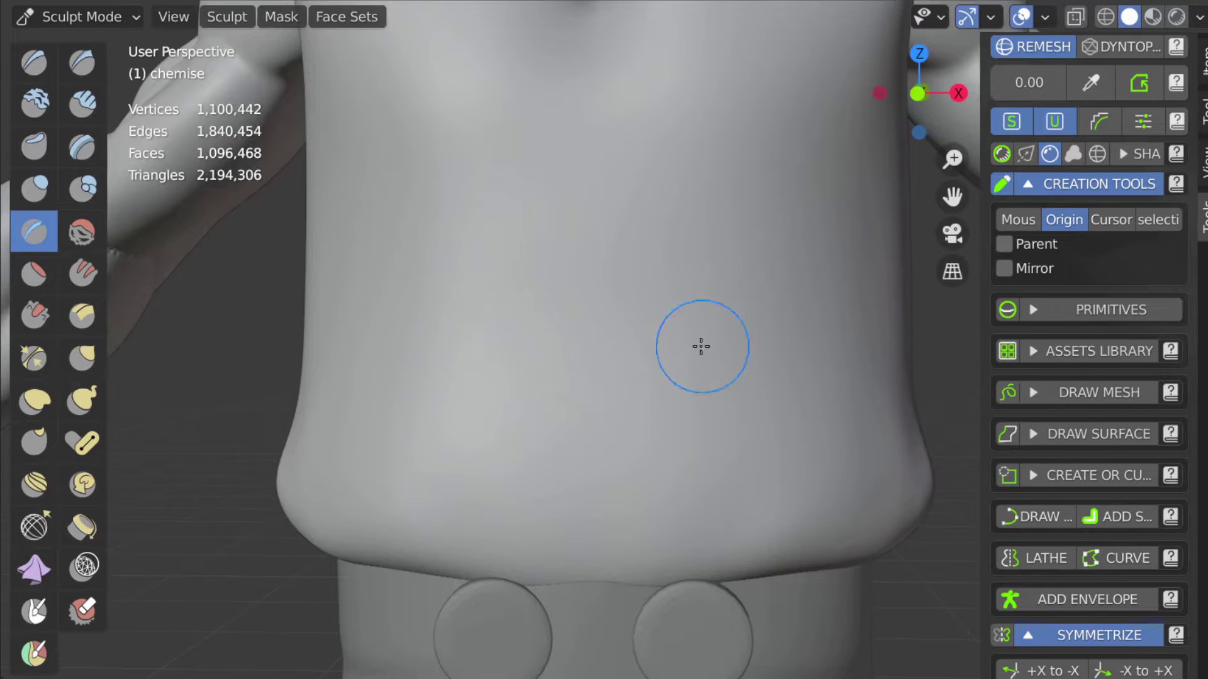
scroll(583, 386, "up", 1)
scroll(583, 386, "up", 3)
scroll(584, 371, "up", 3)
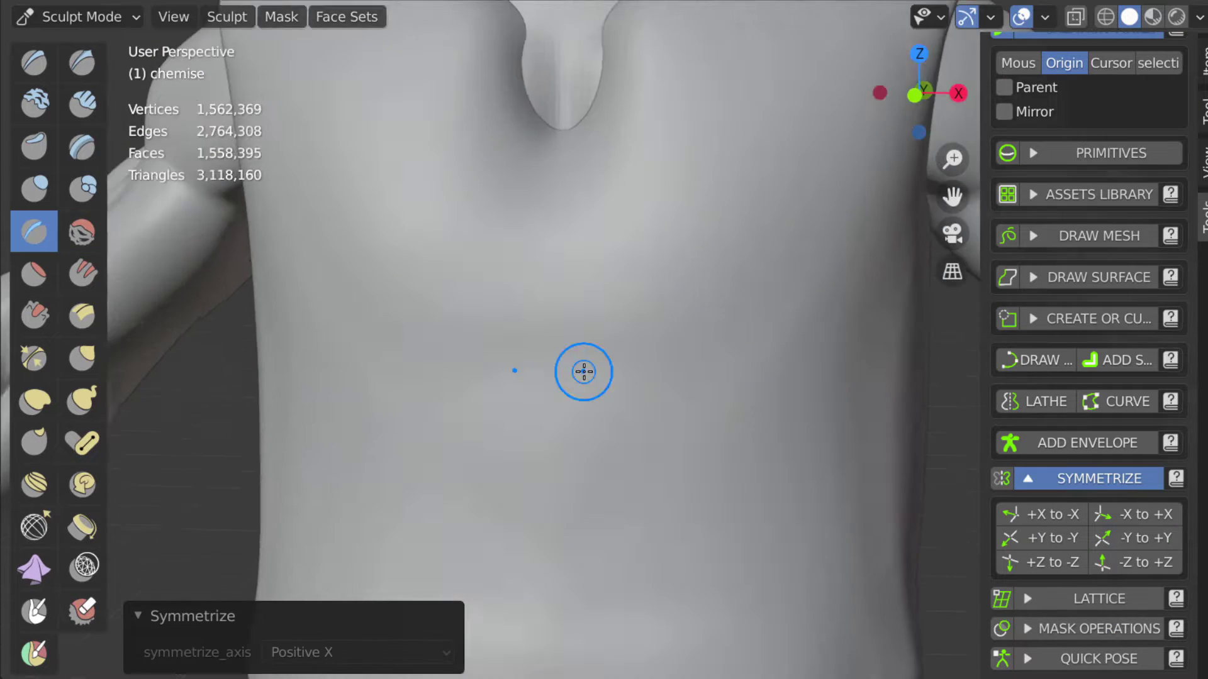
scroll(583, 371, "down", 5)
Step: Examine the back of the shirt from several close angles
mouse_move(705, 202)
middle_mouse_down()
mouse_move(733, 113)
mouse_move(889, 216)
mouse_move(559, 76)
mouse_move(642, 340)
mouse_move(749, 337)
middle_mouse_up()
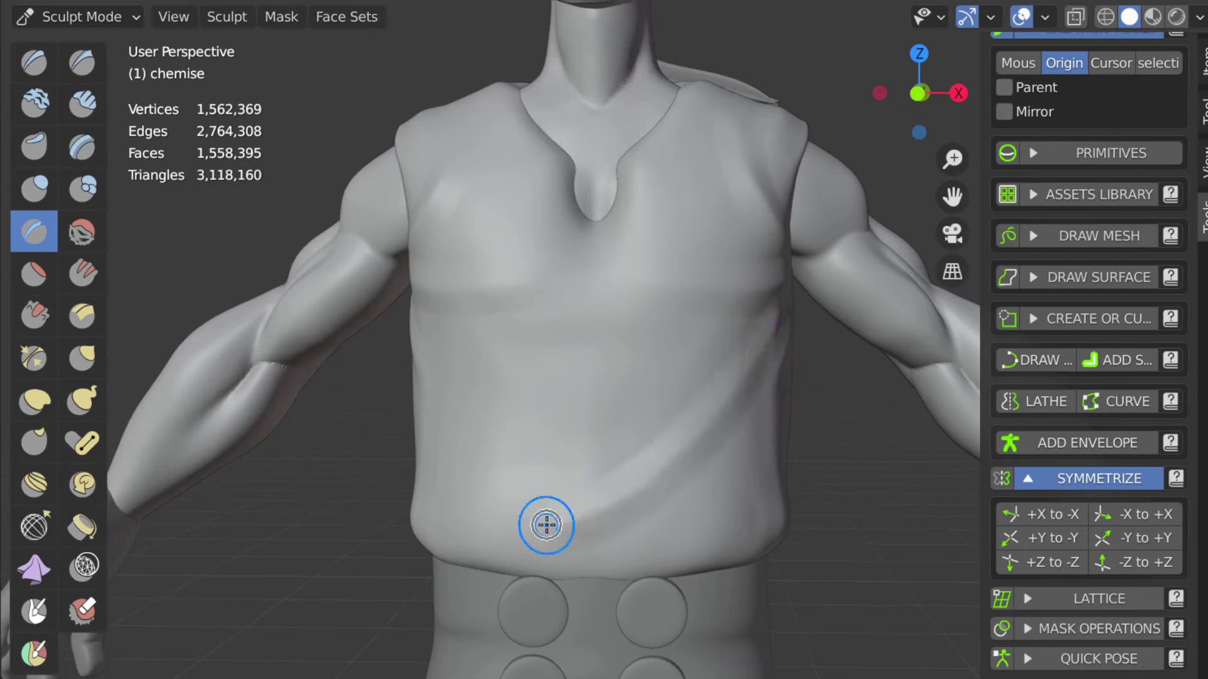
mouse_move(446, 396)
middle_mouse_down()
mouse_move(480, 356)
mouse_move(650, 275)
mouse_move(509, 240)
mouse_move(482, 407)
mouse_move(533, 310)
middle_mouse_up()
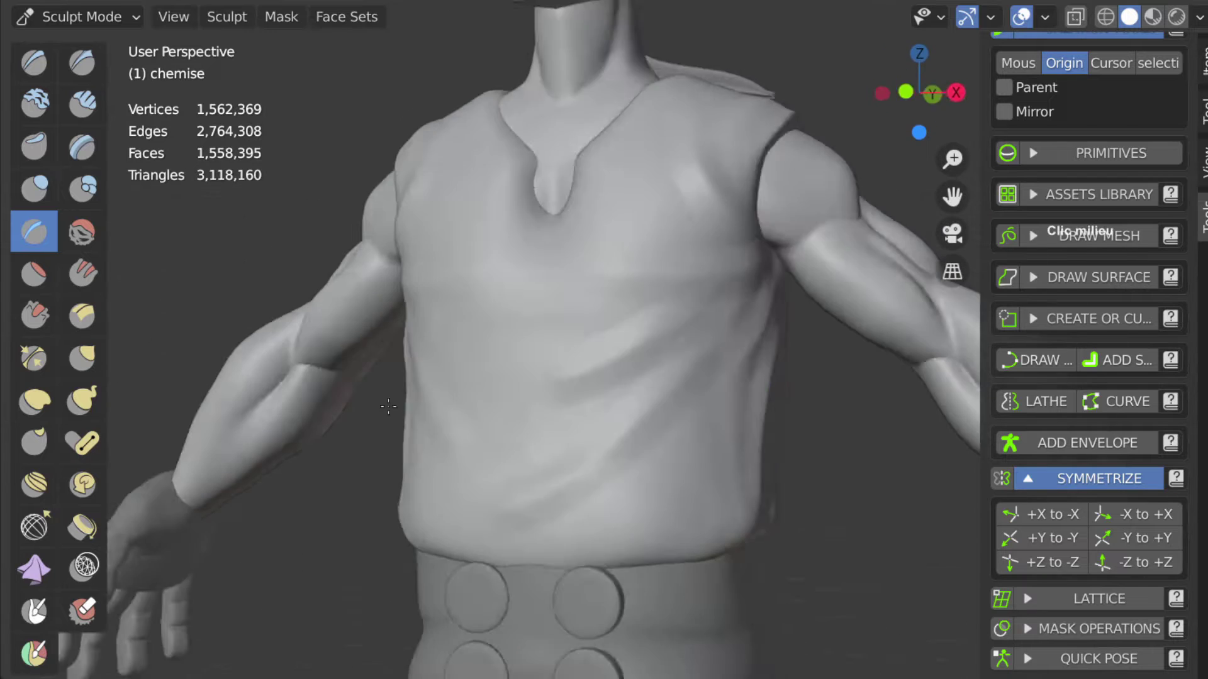
scroll(534, 310, "down", 5)
middle_click_drag(521, 423, 703, 189)
scroll(703, 189, "up", 5)
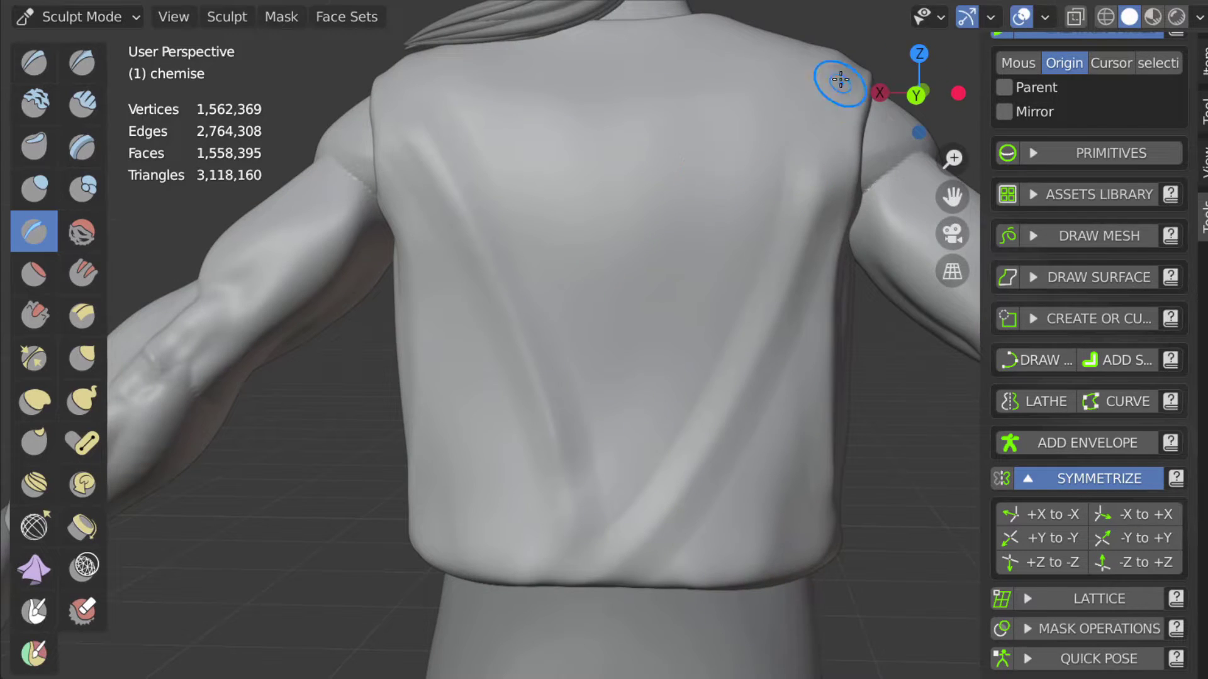
mouse_move(840, 80)
middle_mouse_down()
mouse_move(445, 119)
mouse_move(641, 421)
mouse_move(380, 181)
mouse_move(591, 271)
mouse_move(852, 505)
middle_mouse_up()
scroll(853, 504, "down", 4)
scroll(535, 467, "down", 1)
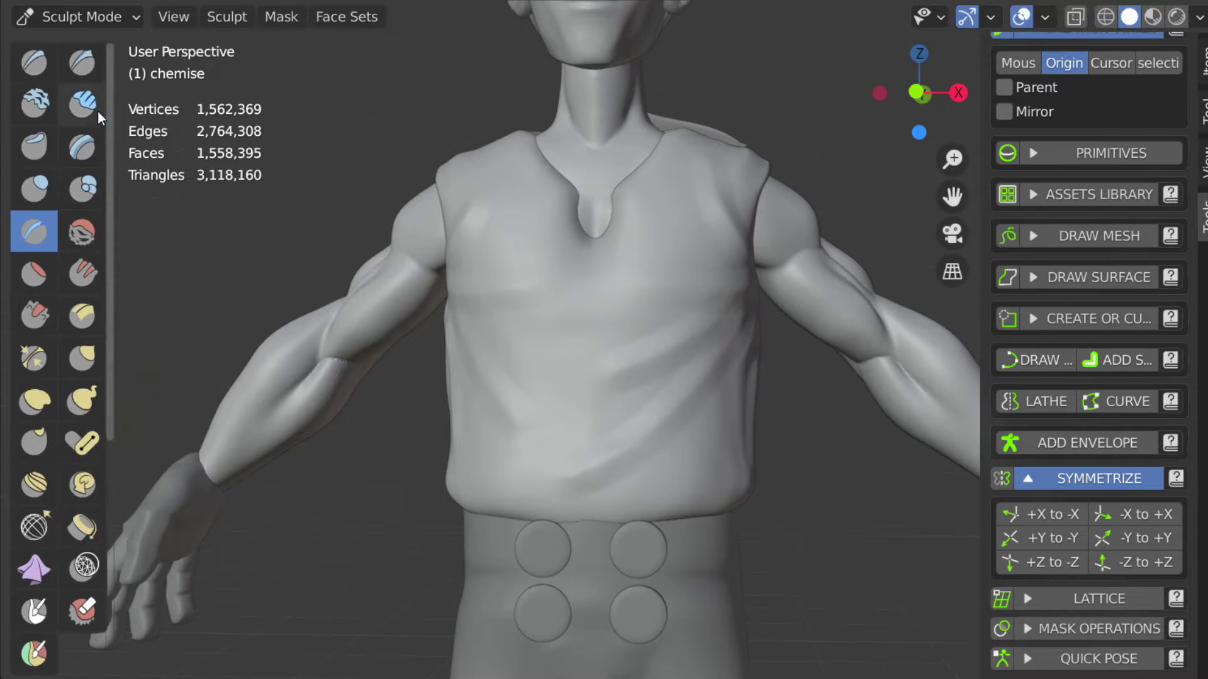
scroll(540, 470, "up", 4)
Step: Check the chest, sides and shoulder with a new brush ready for folds
mouse_move(542, 472)
middle_mouse_down()
mouse_move(842, 316)
mouse_move(551, 262)
mouse_move(674, 409)
mouse_move(488, 436)
mouse_move(580, 399)
mouse_move(808, 214)
mouse_move(883, 212)
middle_mouse_up()
middle_click_drag(665, 180, 725, 209)
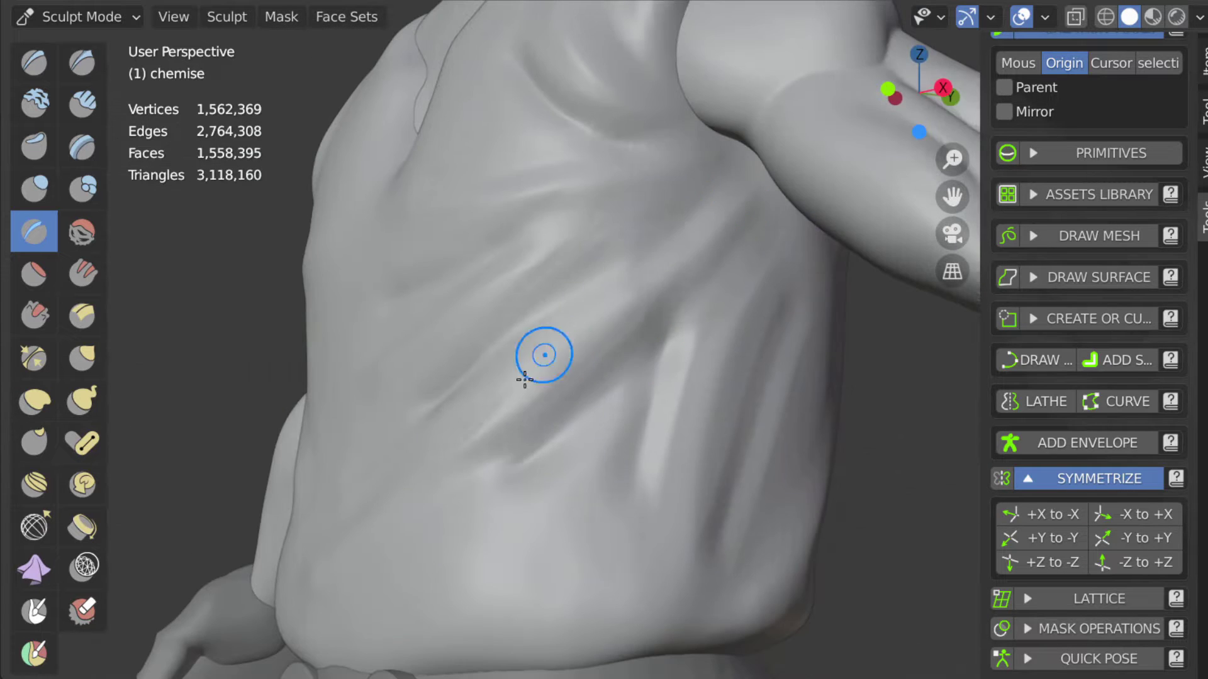
mouse_move(525, 380)
middle_mouse_down()
mouse_move(690, 286)
mouse_move(390, 440)
mouse_move(699, 415)
middle_mouse_up()
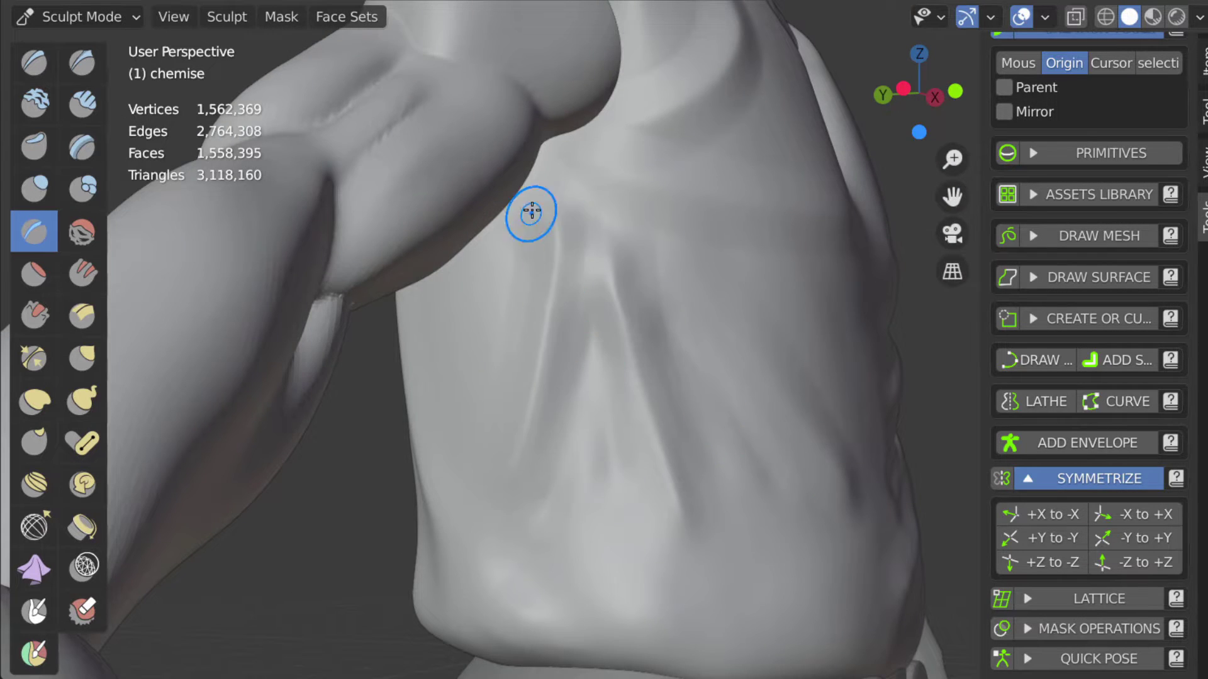
middle_click_drag(532, 212, 722, 210)
scroll(679, 433, "down", 5)
scroll(620, 319, "up", 5)
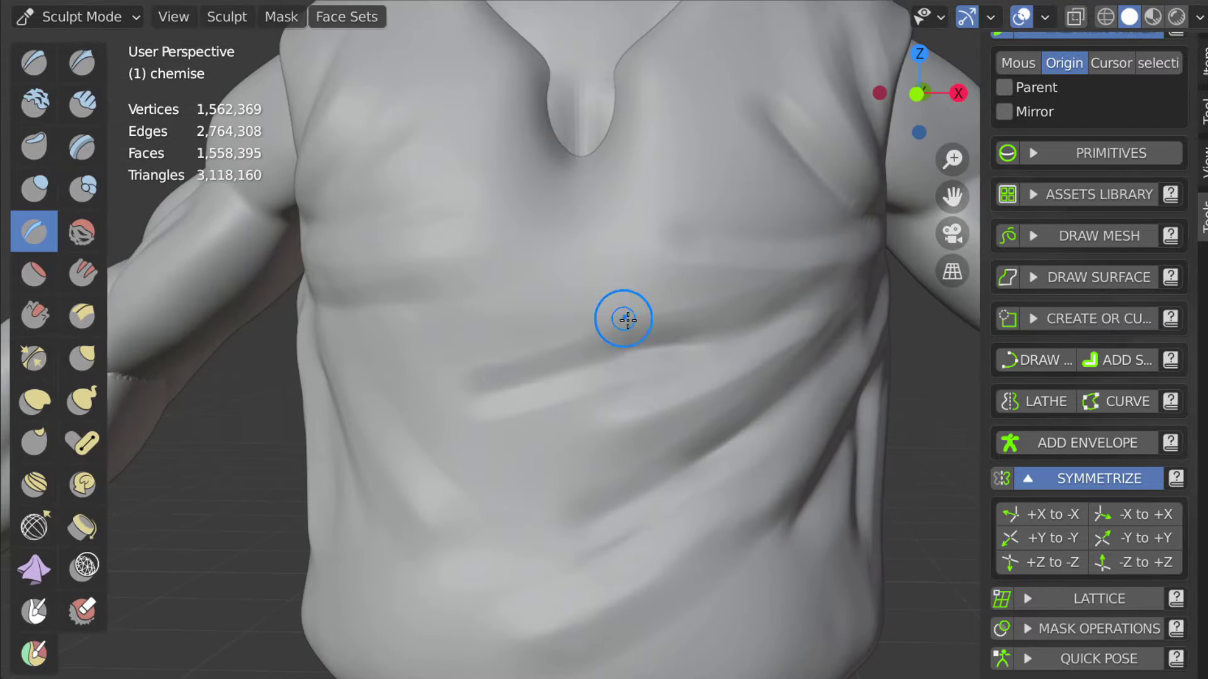
key("p")
mouse_move(621, 318)
middle_mouse_down()
mouse_move(593, 232)
mouse_move(703, 252)
middle_mouse_up()
mouse_move(617, 372)
middle_mouse_down()
mouse_move(663, 350)
mouse_move(765, 409)
mouse_move(604, 439)
mouse_move(376, 431)
mouse_move(328, 296)
mouse_move(573, 220)
middle_mouse_up()
Step: Orbit around the figure to review the shirt's back, sides and front
middle_click_drag(727, 431, 835, 192)
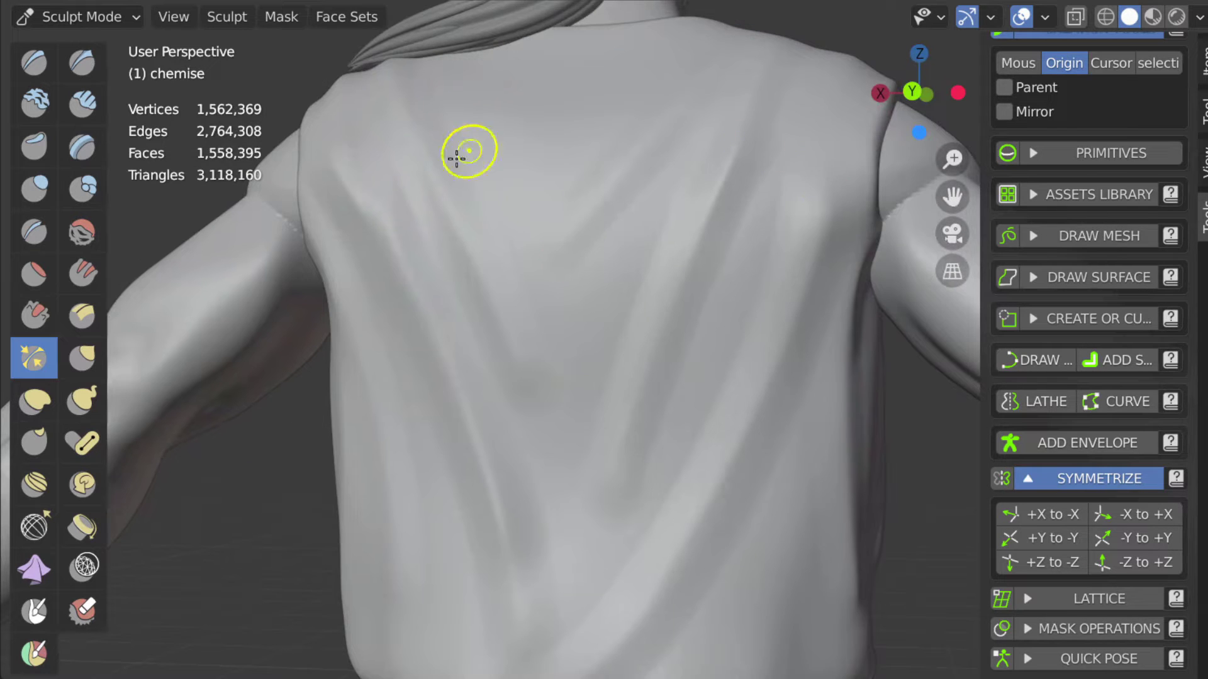
mouse_move(770, 510)
middle_mouse_down()
mouse_move(690, 390)
mouse_move(466, 243)
mouse_move(499, 294)
mouse_move(593, 562)
middle_mouse_up()
scroll(593, 561, "down", 5)
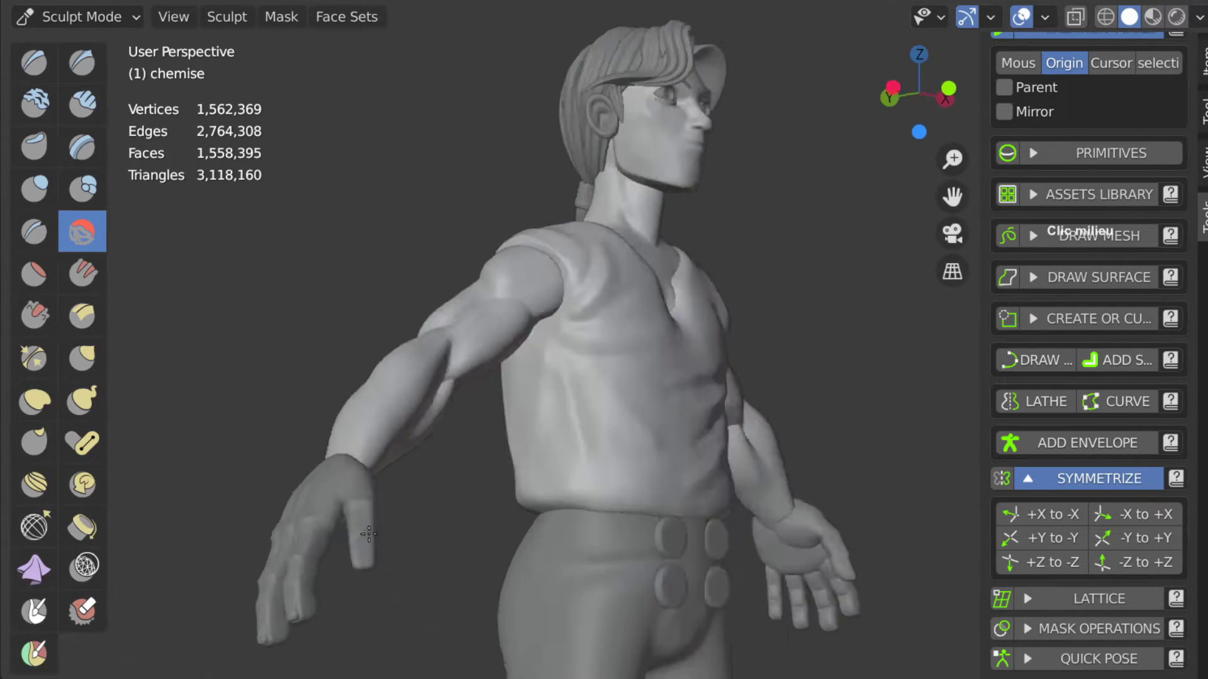
middle_click_drag(22, 12, 396, 377)
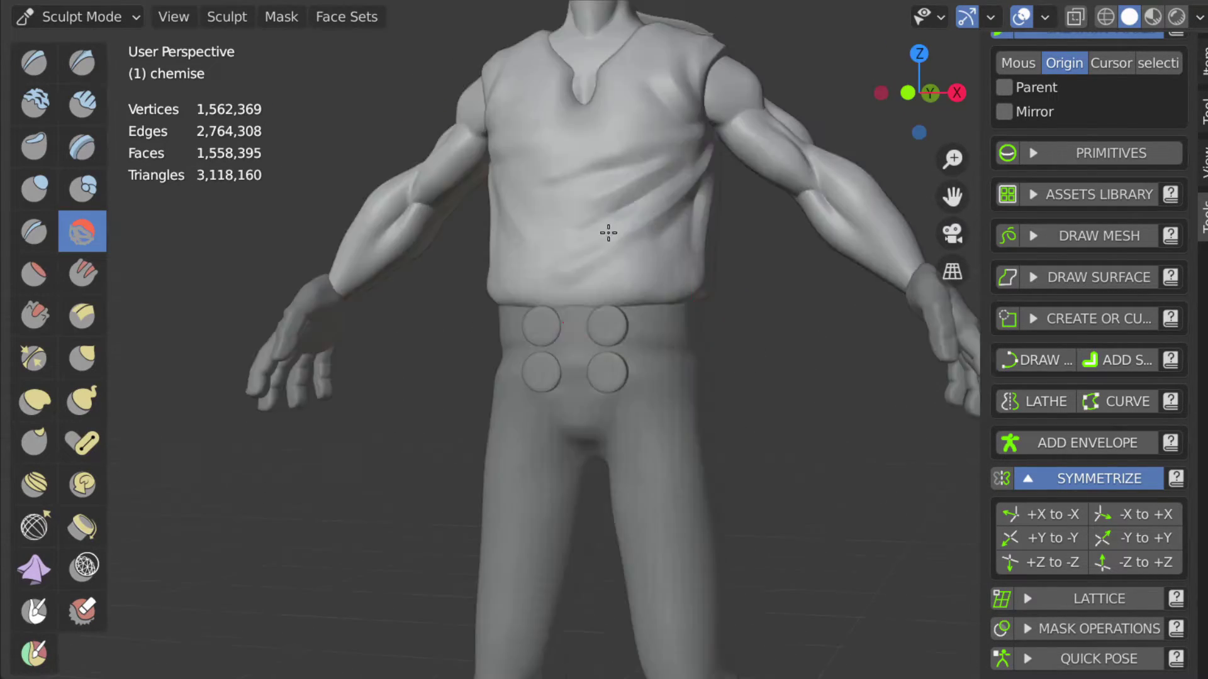
scroll(609, 233, "up", 4)
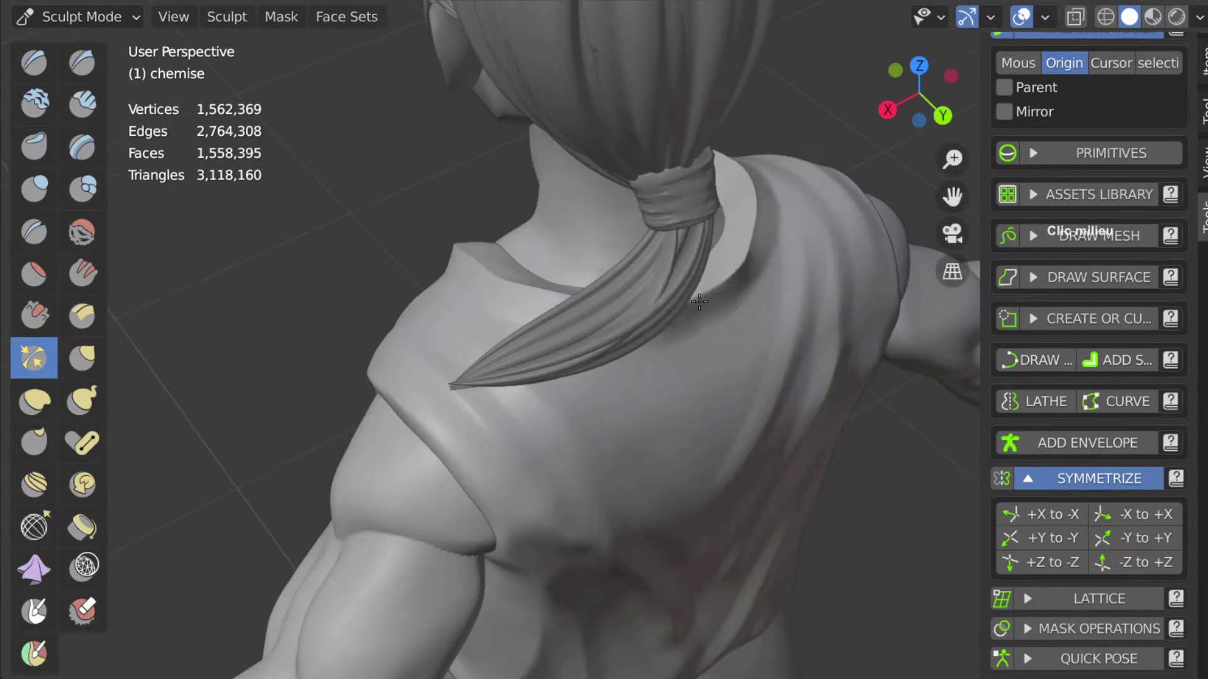
middle_click_drag(698, 302, 399, 323)
scroll(417, 256, "down", 2)
mouse_move(418, 256)
middle_mouse_down()
mouse_move(766, 349)
mouse_move(564, 304)
mouse_move(432, 216)
mouse_move(456, 342)
mouse_move(397, 246)
mouse_move(744, 418)
mouse_move(602, 239)
middle_mouse_up()
Step: Sharpen the shirt folds with the Crease, Grab and Pinch brushes
key("shift+c")
key("g")
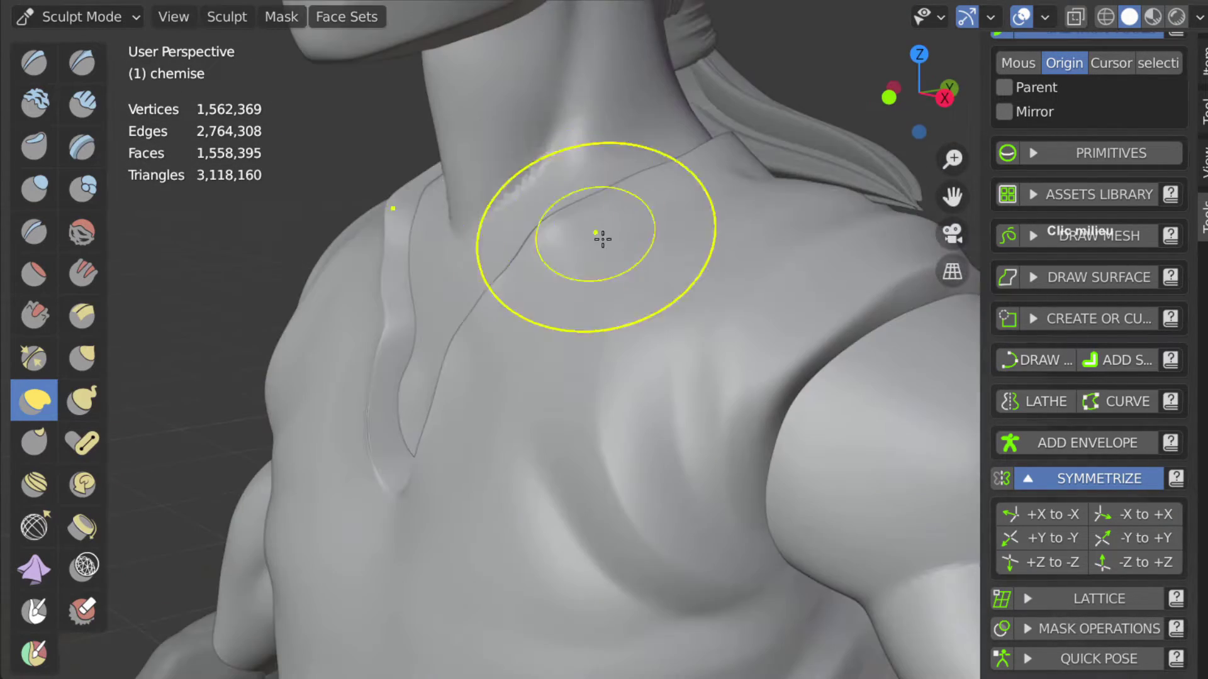
mouse_move(476, 324)
middle_mouse_down()
mouse_move(636, 183)
mouse_move(717, 351)
mouse_move(771, 361)
mouse_move(128, 344)
mouse_move(399, 229)
mouse_move(464, 417)
middle_mouse_up()
key("g")
key("p")
scroll(463, 417, "up", 4)
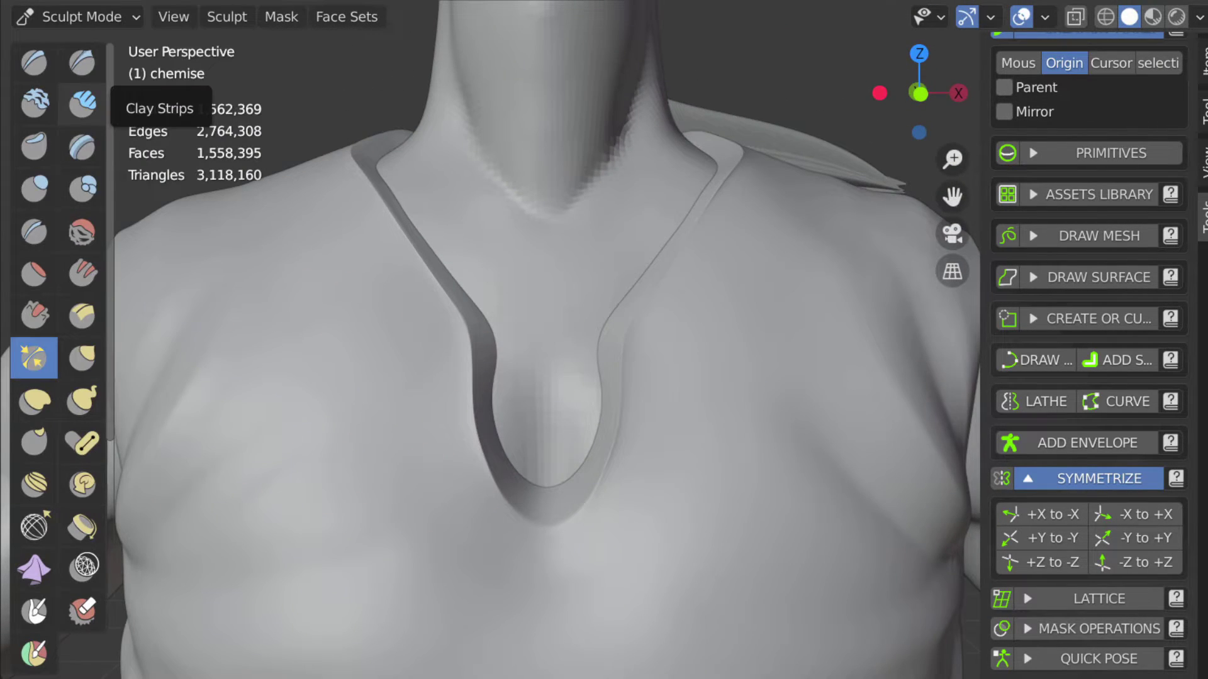
mouse_move(615, 267)
middle_mouse_down()
mouse_move(469, 216)
mouse_move(598, 269)
mouse_move(584, 277)
mouse_move(709, 226)
mouse_move(397, 237)
mouse_move(607, 162)
middle_mouse_up()
Step: Work the neckline rim with Snake Hook from the front, then leave Sculpt Mode
key("k")
key("KP_1")
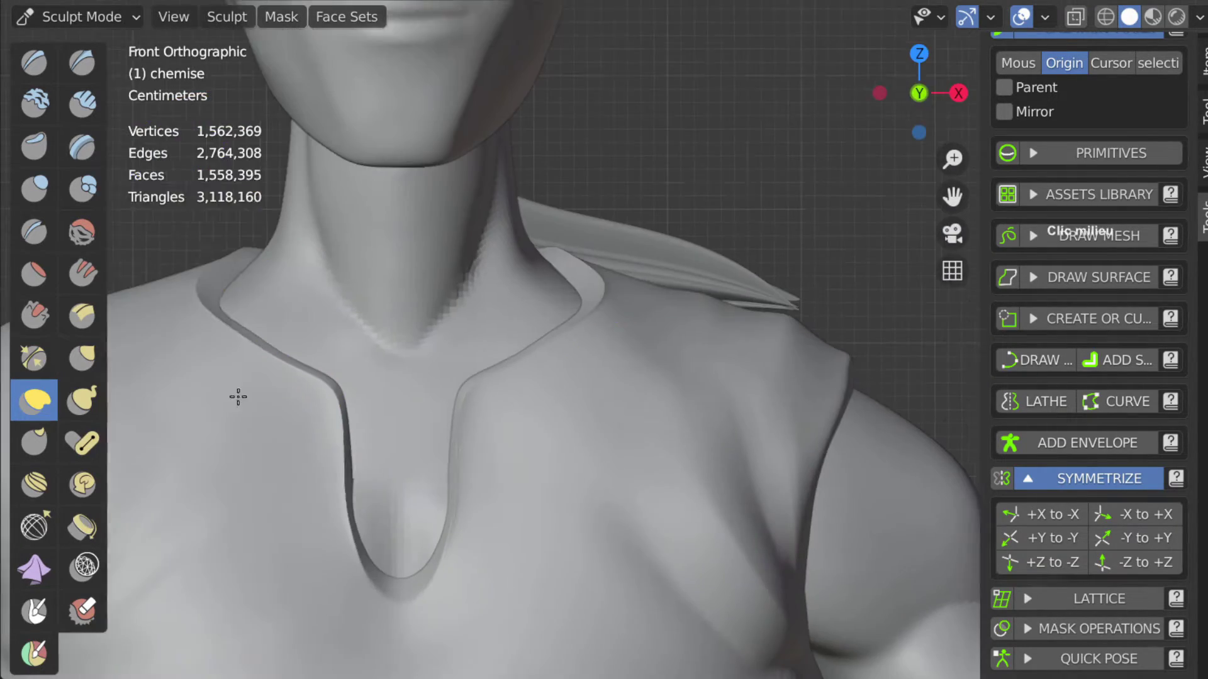
scroll(449, 437, "up", 3)
scroll(452, 445, "down", 3)
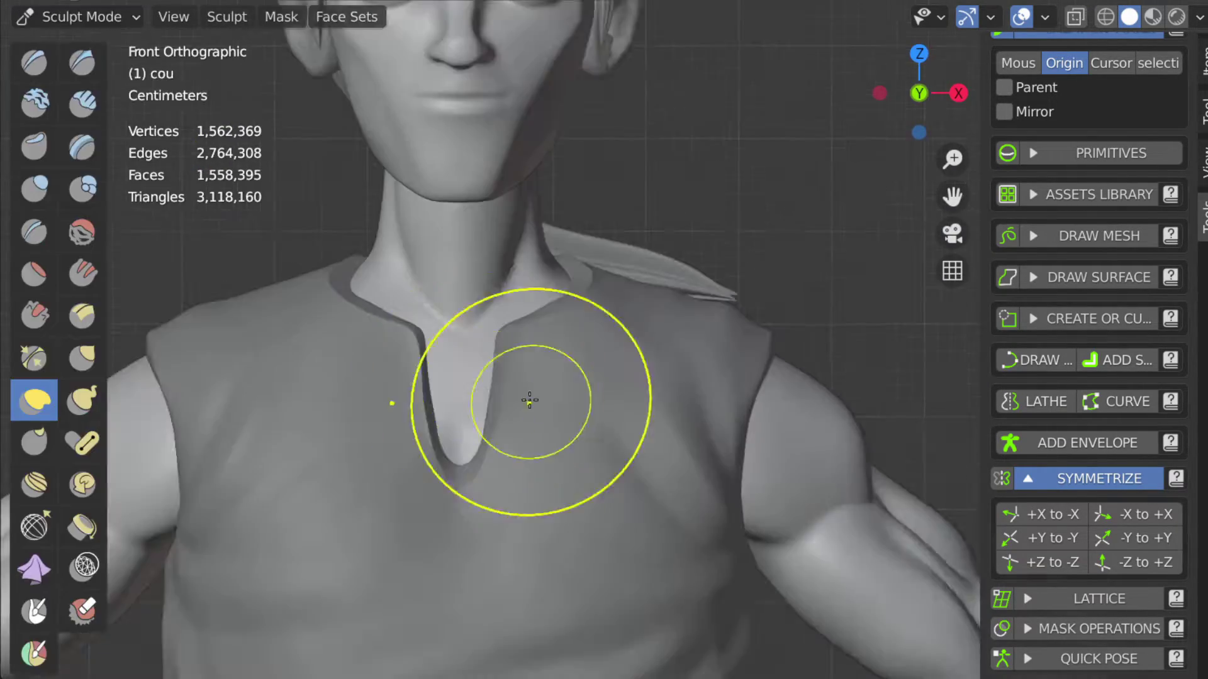
key("ctrl+Tab")
scroll(532, 346, "down", 5)
scroll(421, 87, "up", 6)
key("F4")
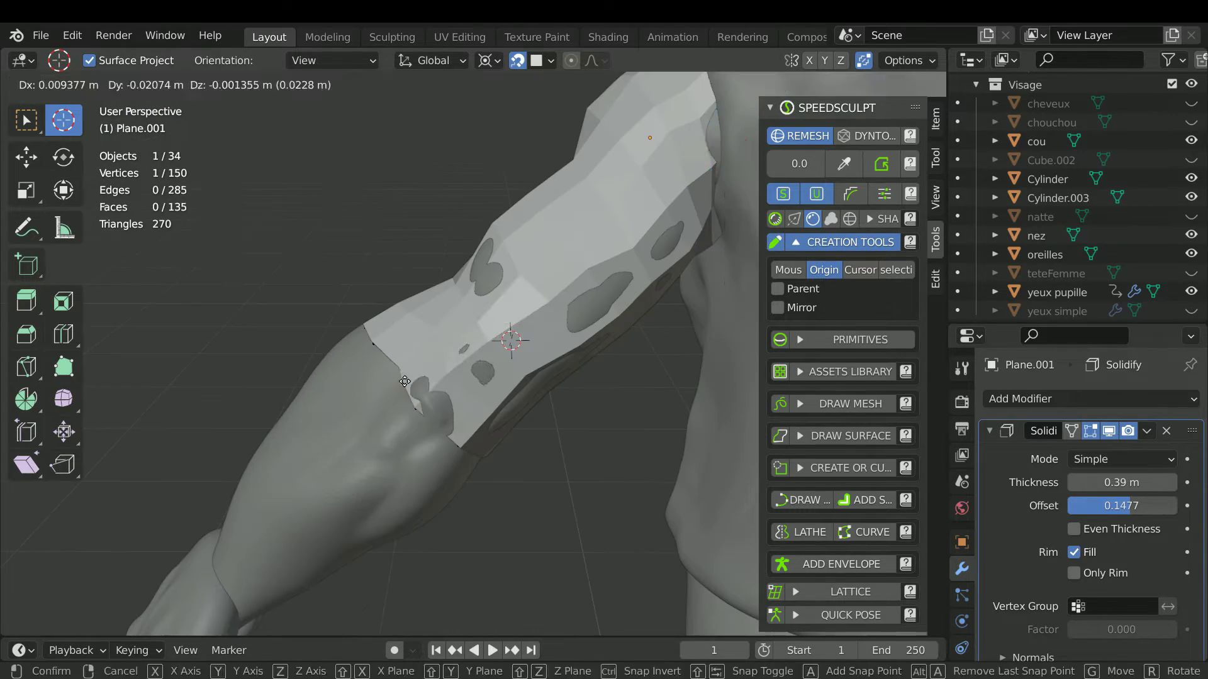
Step: Add a Subdivision Surface modifier to Plane.001 and enable Even Thickness on its Solidify
left_click(1063, 398)
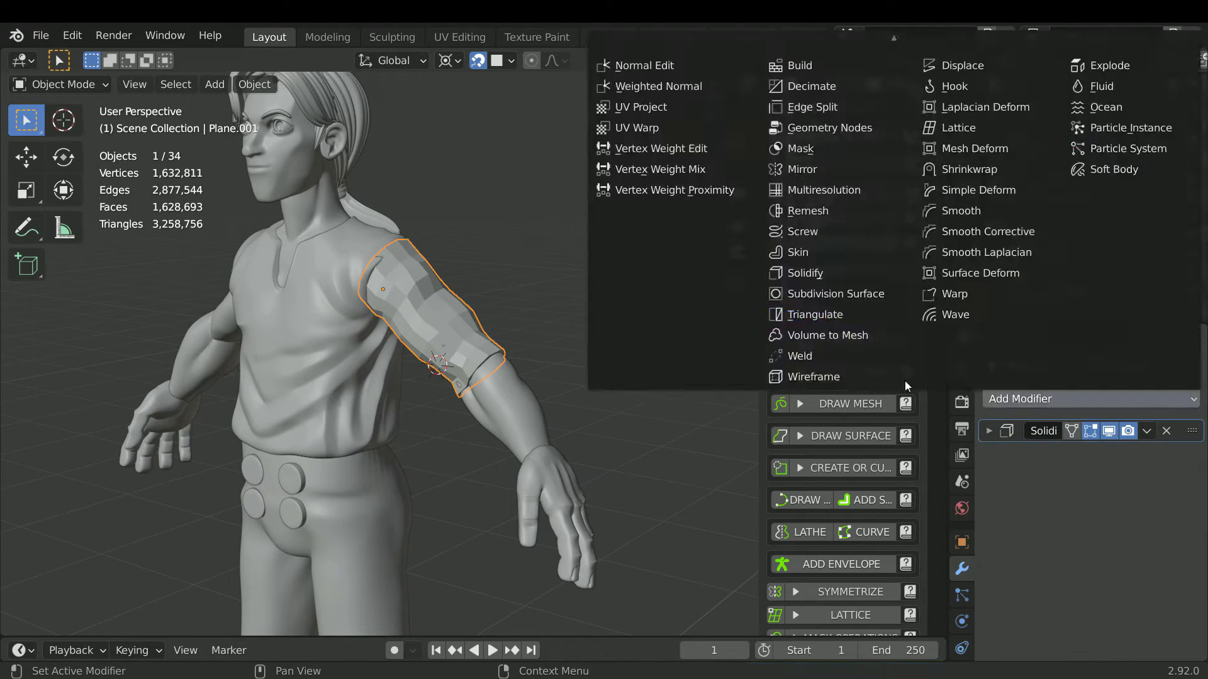
left_click(818, 473)
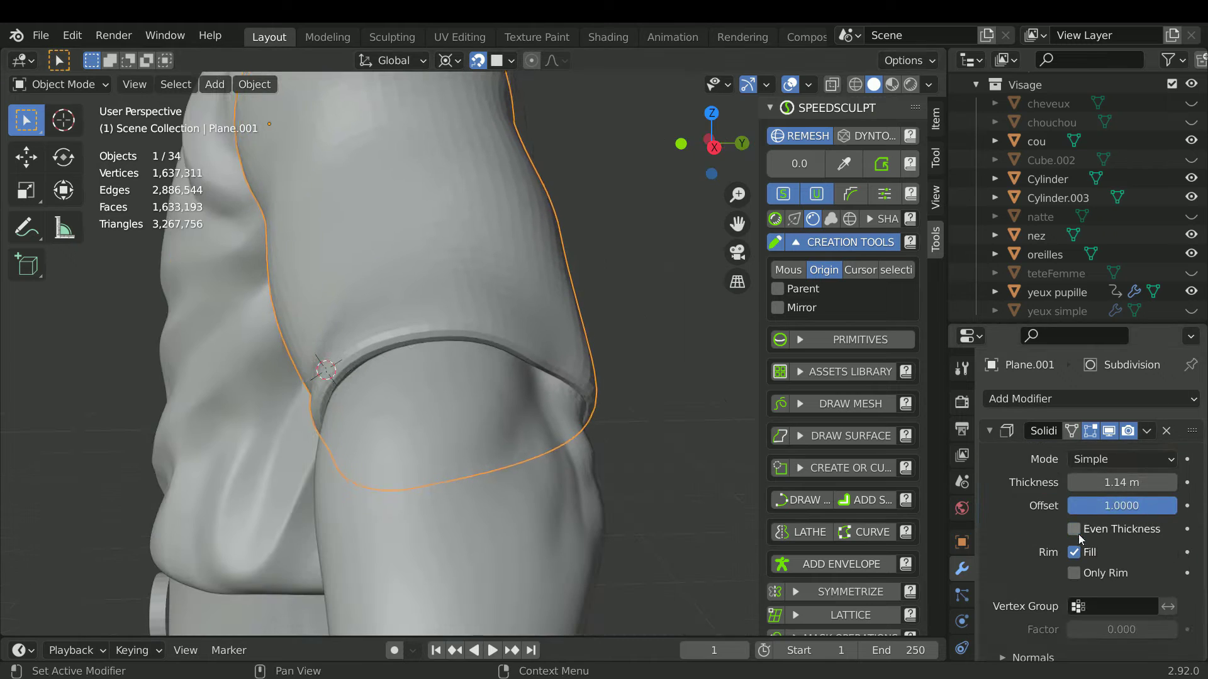
left_click(1076, 530)
middle_click_drag(629, 409, 534, 368)
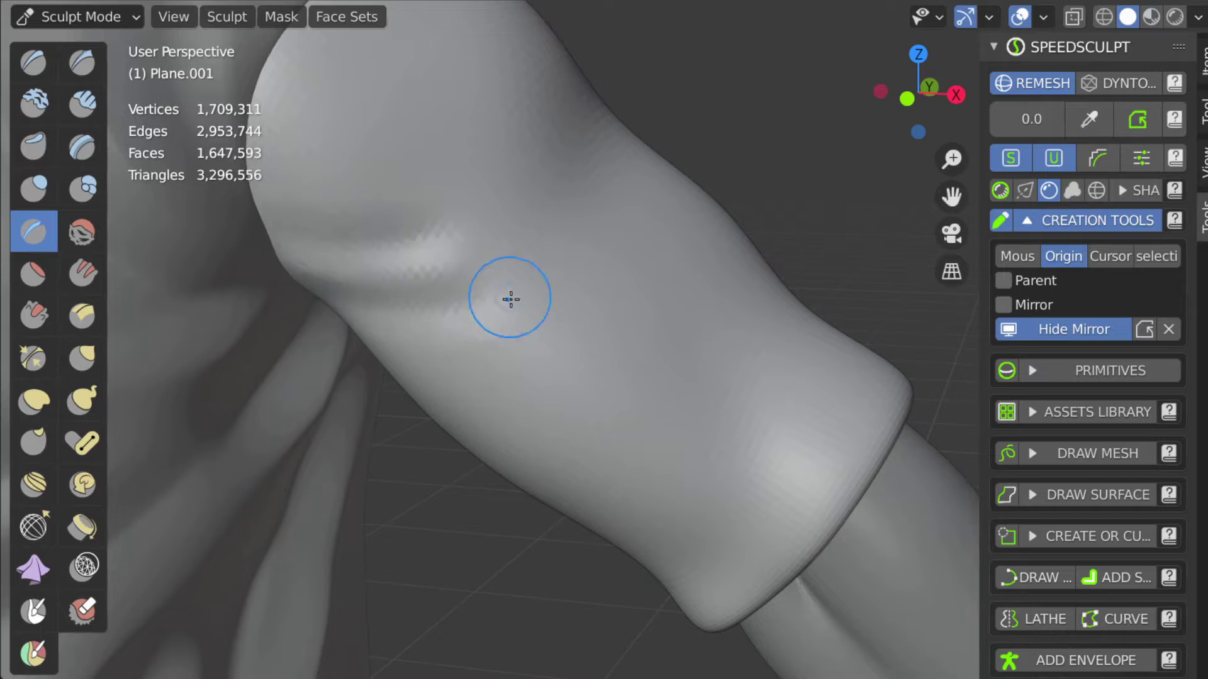
Step: Sample the sleeve's detail size and bring up the remesh settings for Plane.001
middle_click_drag(510, 299, 293, 222)
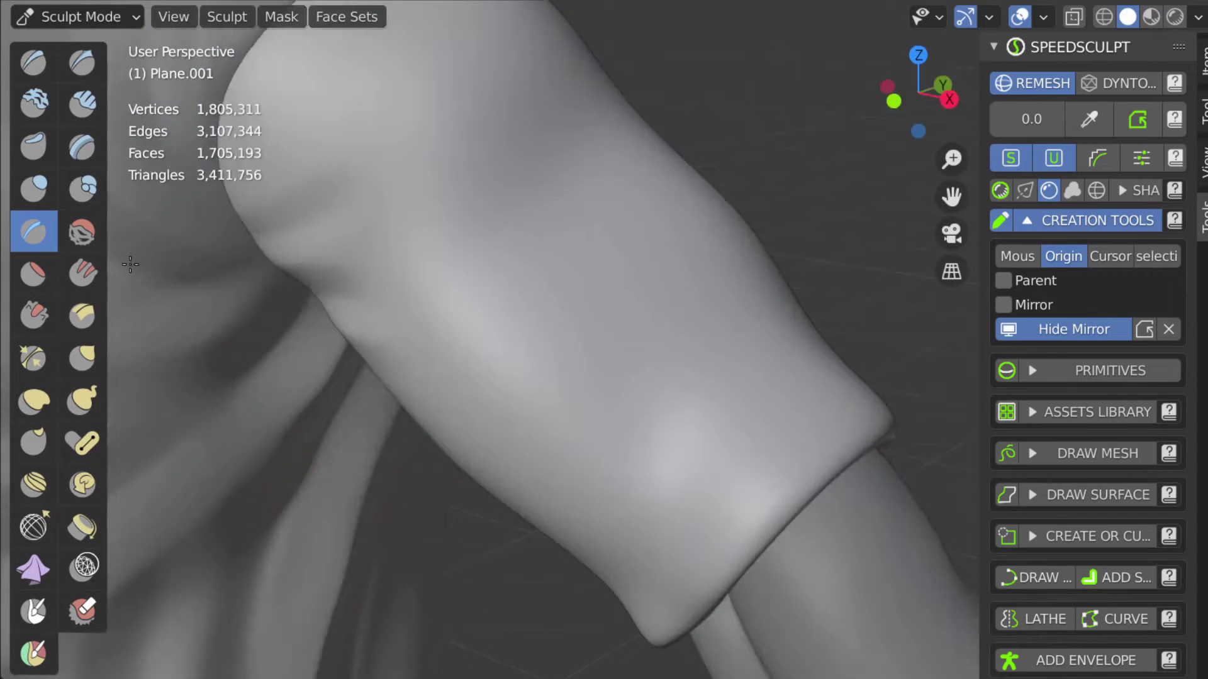
middle_click_drag(354, 255, 448, 191)
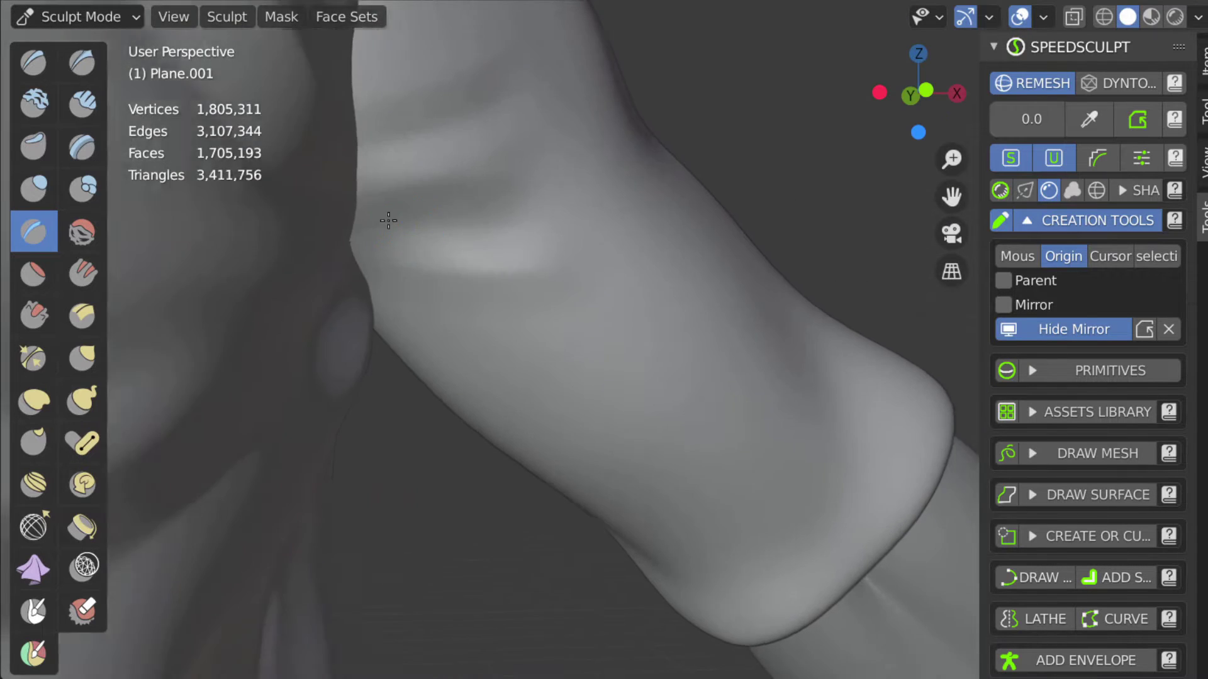
left_click(448, 191)
key("ctrl+d")
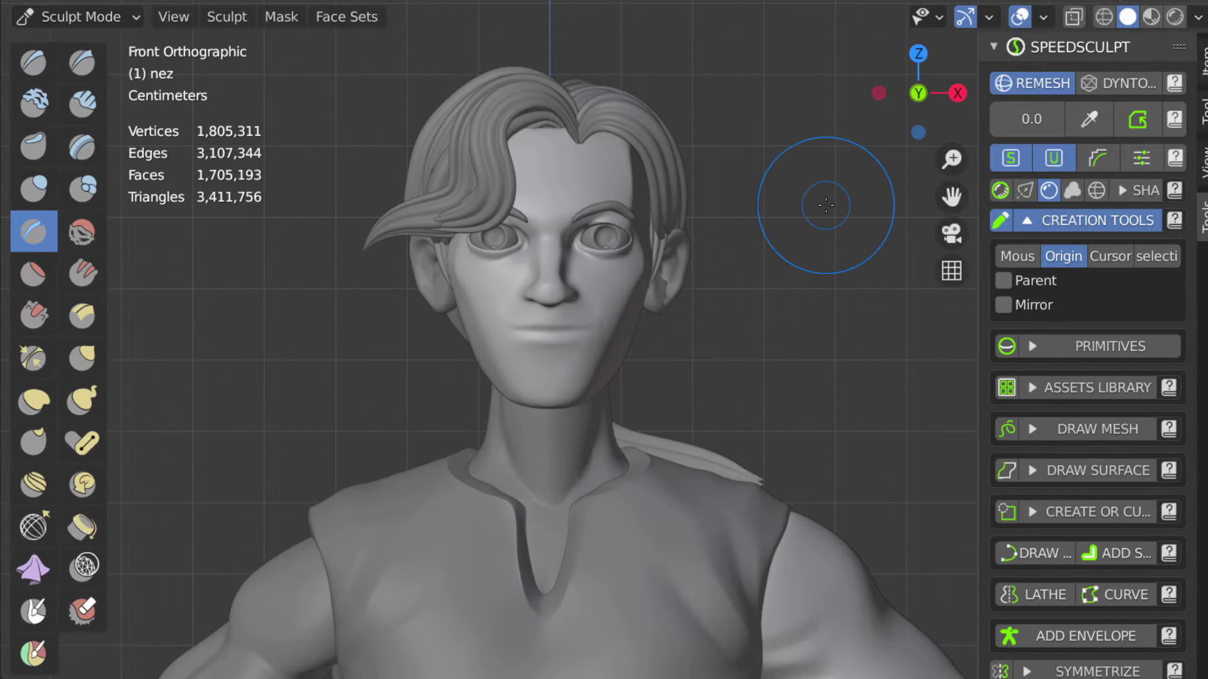
Step: Orbit the head to its left profile and back to the front of the face
mouse_move(809, 175)
middle_mouse_down()
mouse_move(782, 216)
mouse_move(844, 229)
middle_mouse_up()
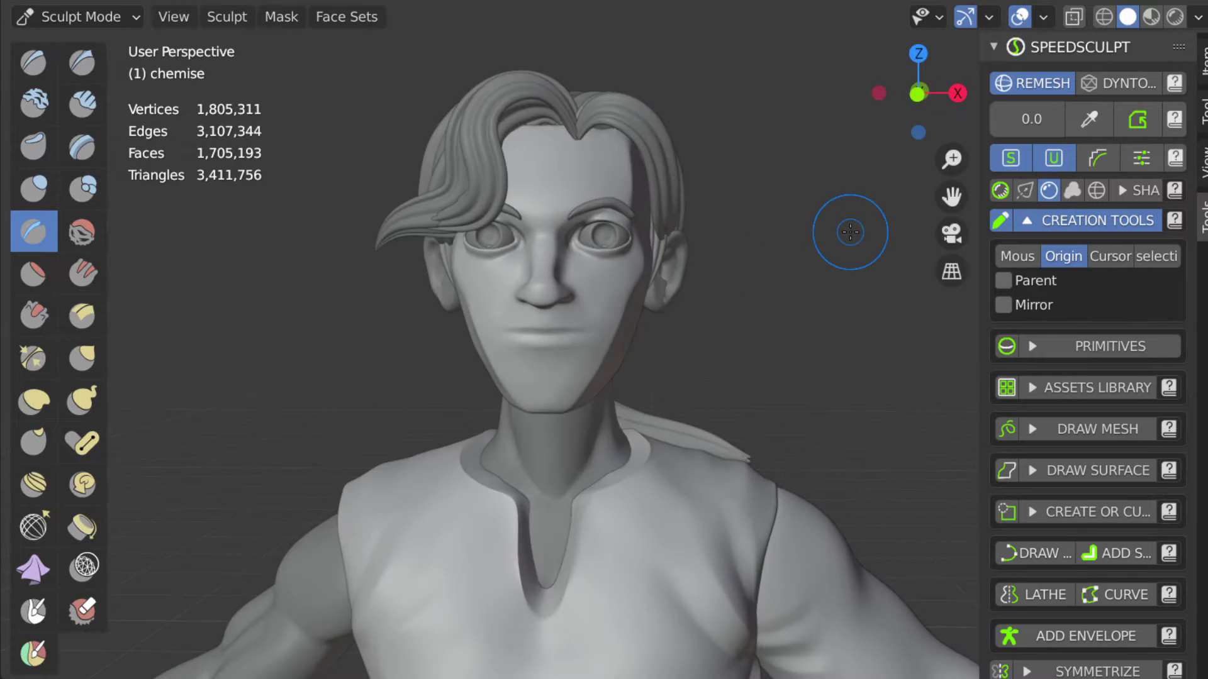
middle_click_drag(735, 380, 805, 327)
key("ctrl+KP_3")
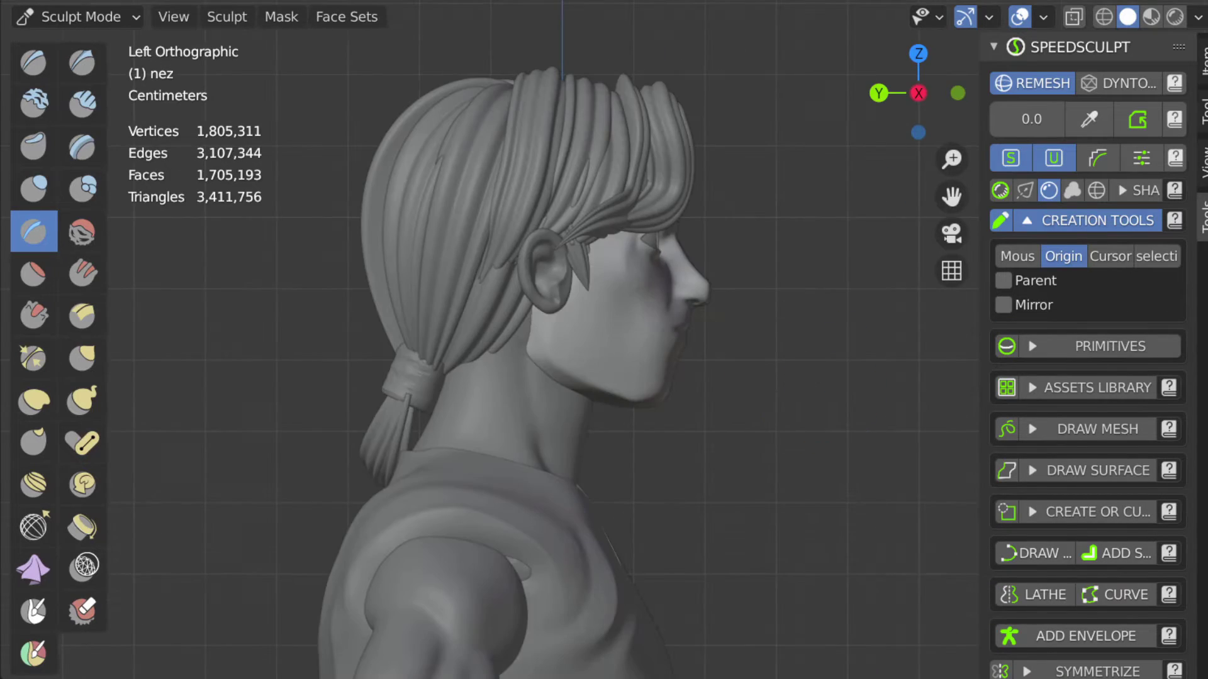
scroll(828, 305, "up", 3)
middle_click_drag(617, 232, 441, 283)
Step: Orbit around the head and torso with Elastic Deform selected
key("KP_1")
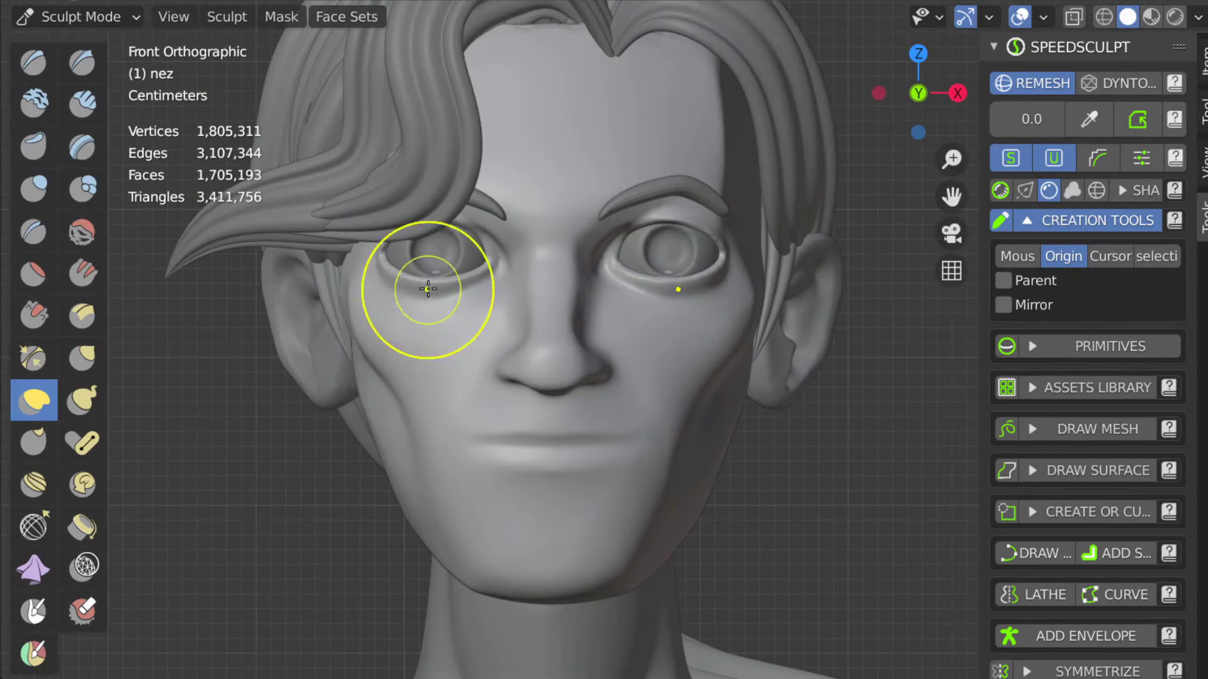
scroll(418, 270, "down", 2)
mouse_move(314, 440)
middle_mouse_down()
mouse_move(178, 528)
mouse_move(655, 346)
mouse_move(566, 377)
middle_mouse_up()
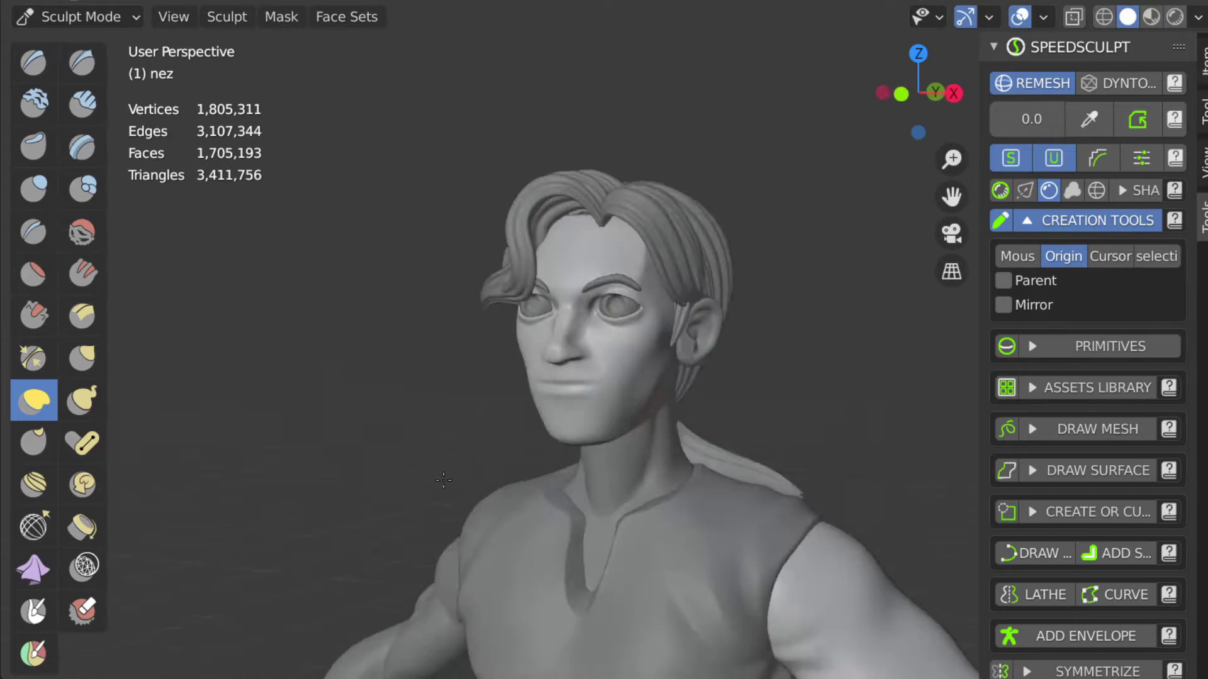
scroll(480, 391, "down", 3)
scroll(480, 391, "up", 2)
Step: Return to Object Mode, select the chemise, and resume sculpting it
left_click(118, 19)
left_click(70, 39)
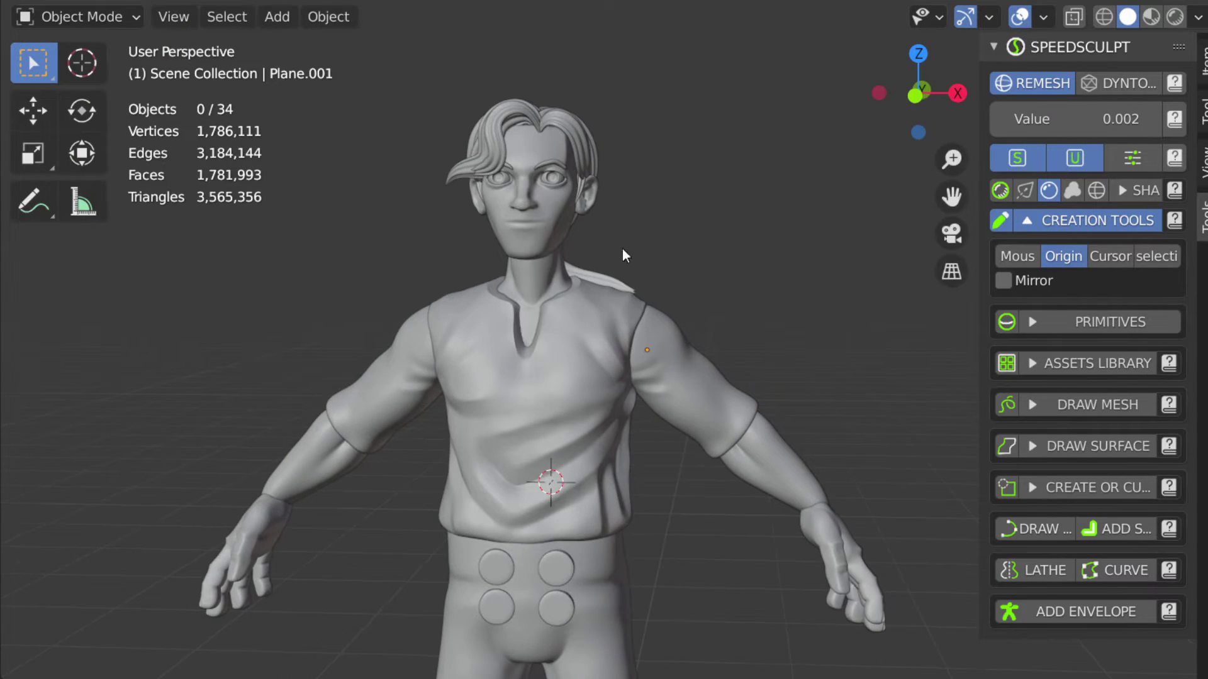
scroll(514, 567, "up", 4)
key("n")
left_click(512, 253)
left_click(73, 16)
left_click(69, 85)
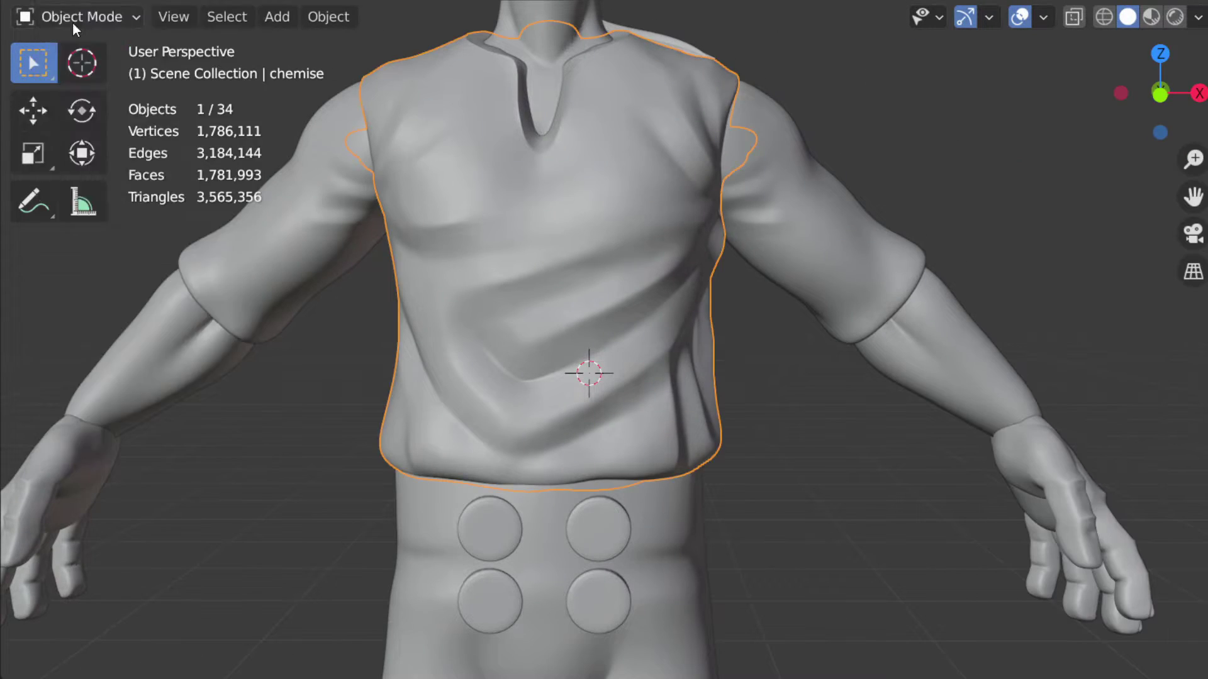
Step: Inspect the chemise from the front, back and side
mouse_move(627, 301)
middle_mouse_down()
mouse_move(415, 205)
mouse_move(623, 243)
mouse_move(555, 315)
mouse_move(613, 378)
mouse_move(664, 344)
middle_mouse_up()
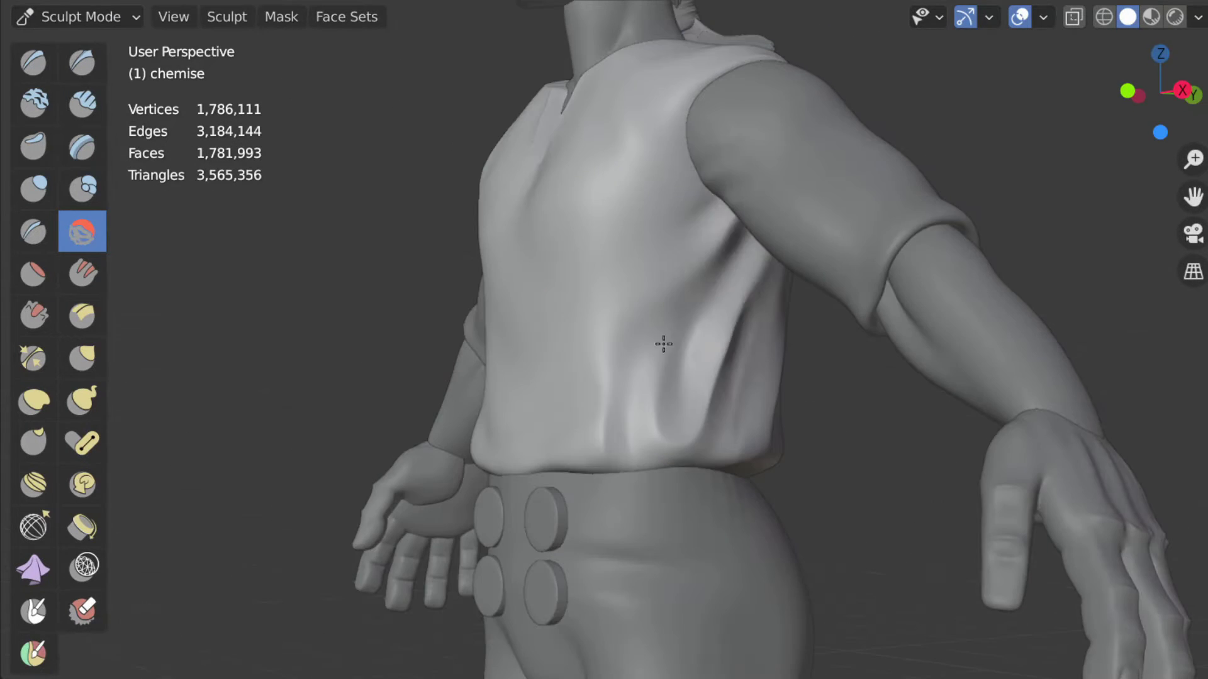
mouse_move(648, 214)
middle_mouse_down()
mouse_move(730, 358)
mouse_move(686, 371)
middle_mouse_up()
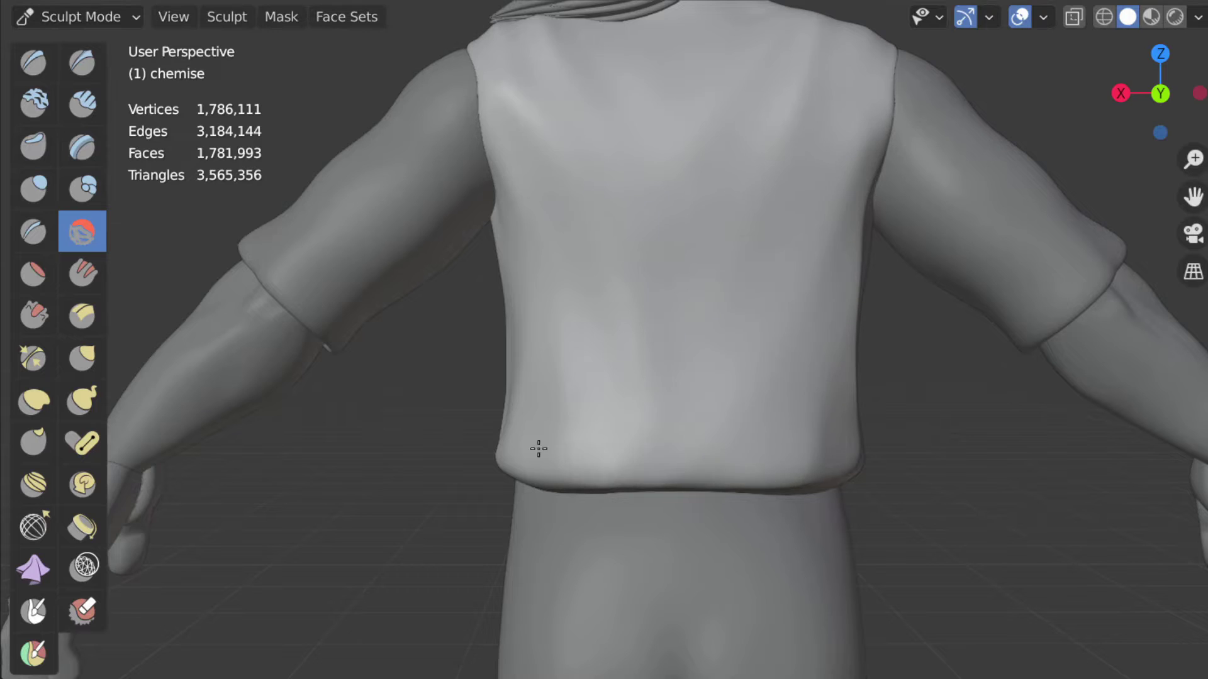
middle_click_drag(538, 448, 377, 271)
key("KP_1")
middle_click_drag(929, 232, 618, 489)
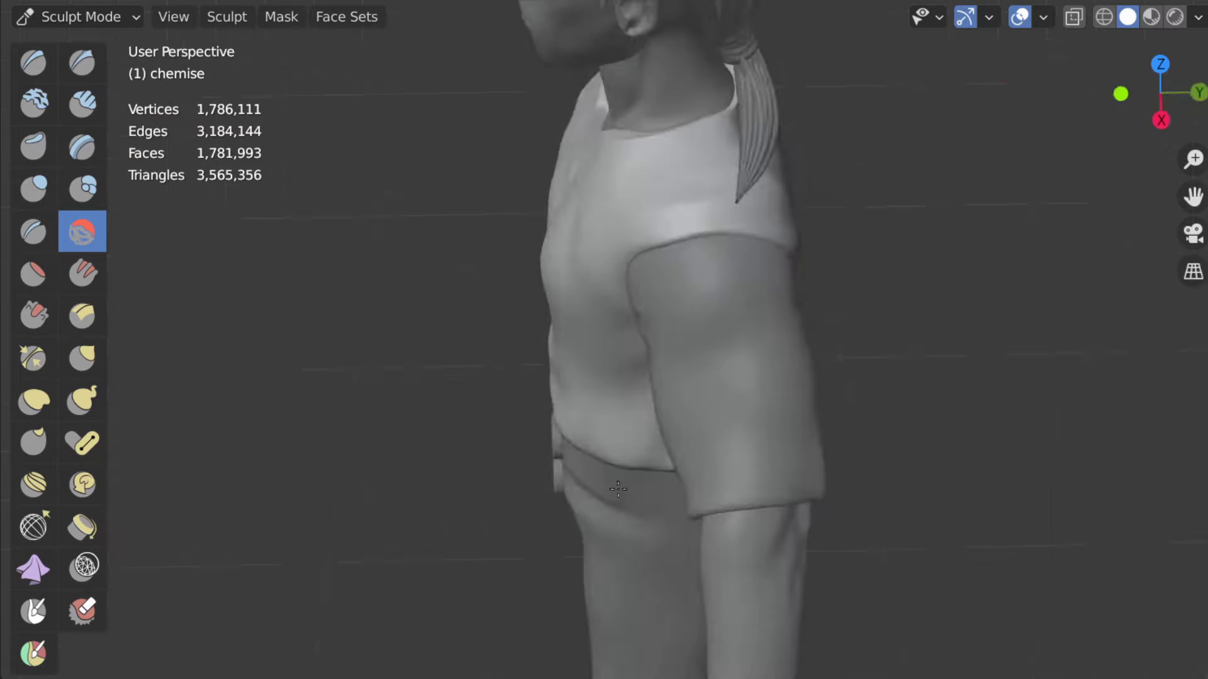
Step: Make the Plane.001 sleeve the sculpt target and reshape its cuff with Grab
key("alt+q")
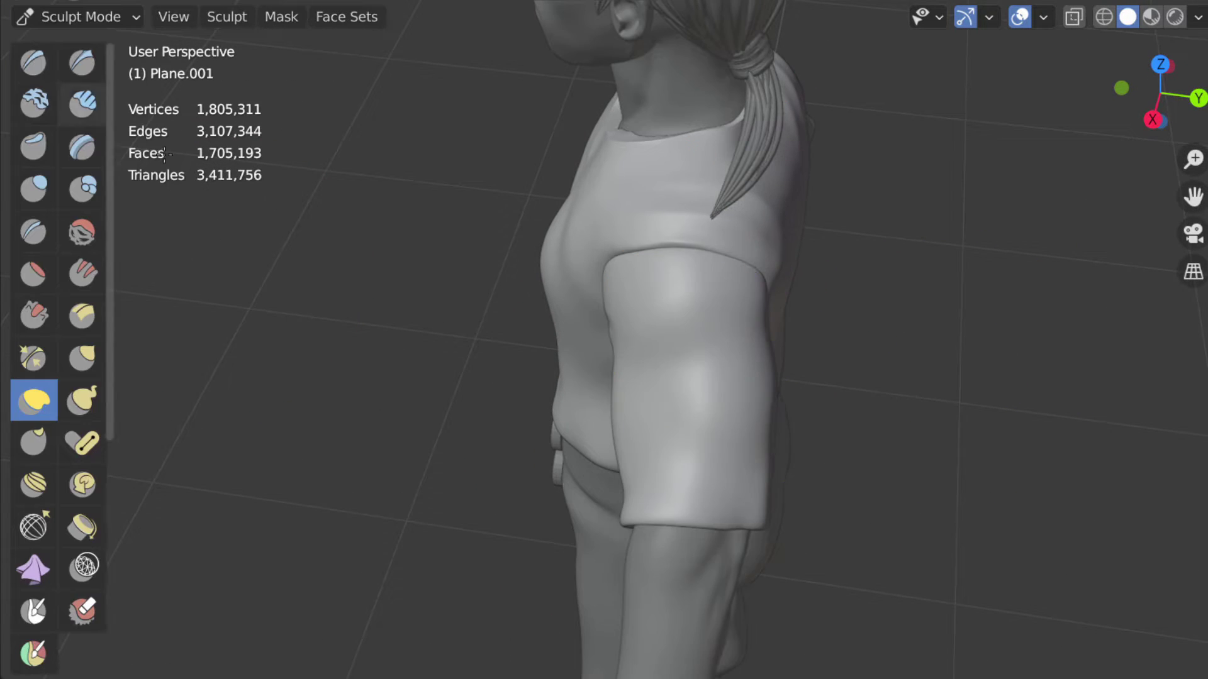
mouse_move(743, 342)
middle_mouse_down()
mouse_move(359, 261)
mouse_move(827, 258)
mouse_move(399, 393)
mouse_move(342, 451)
mouse_move(601, 512)
middle_mouse_up()
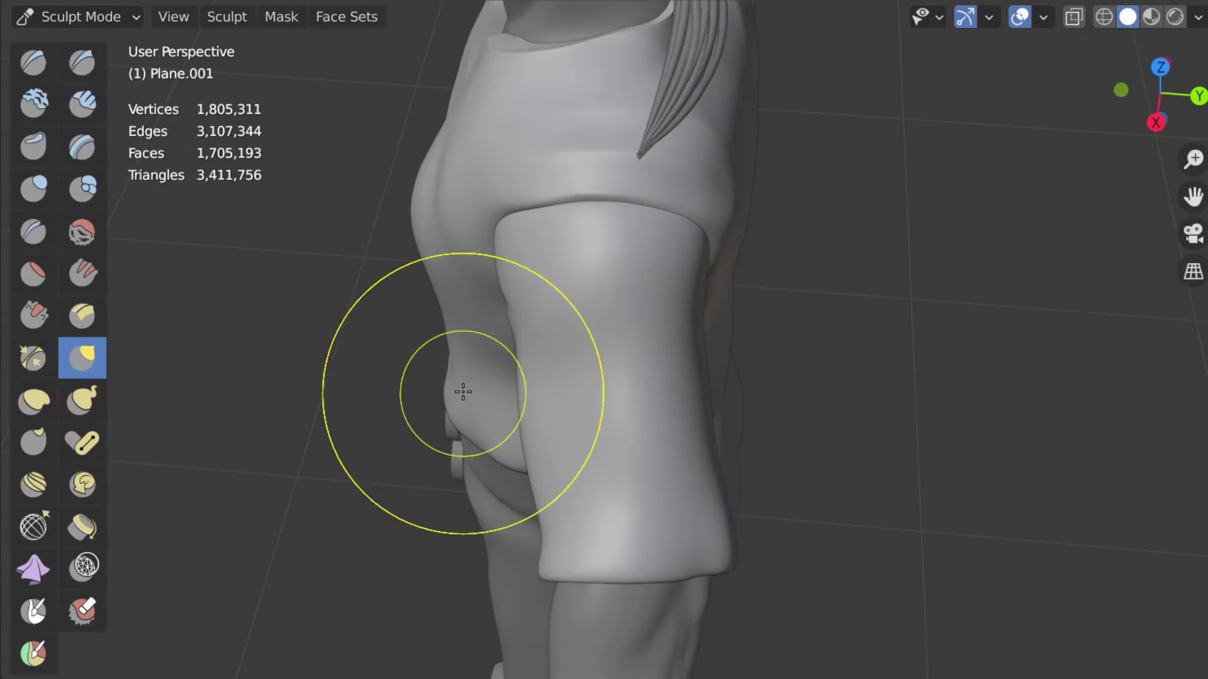
key("KP_1")
middle_click_drag(620, 243, 410, 427)
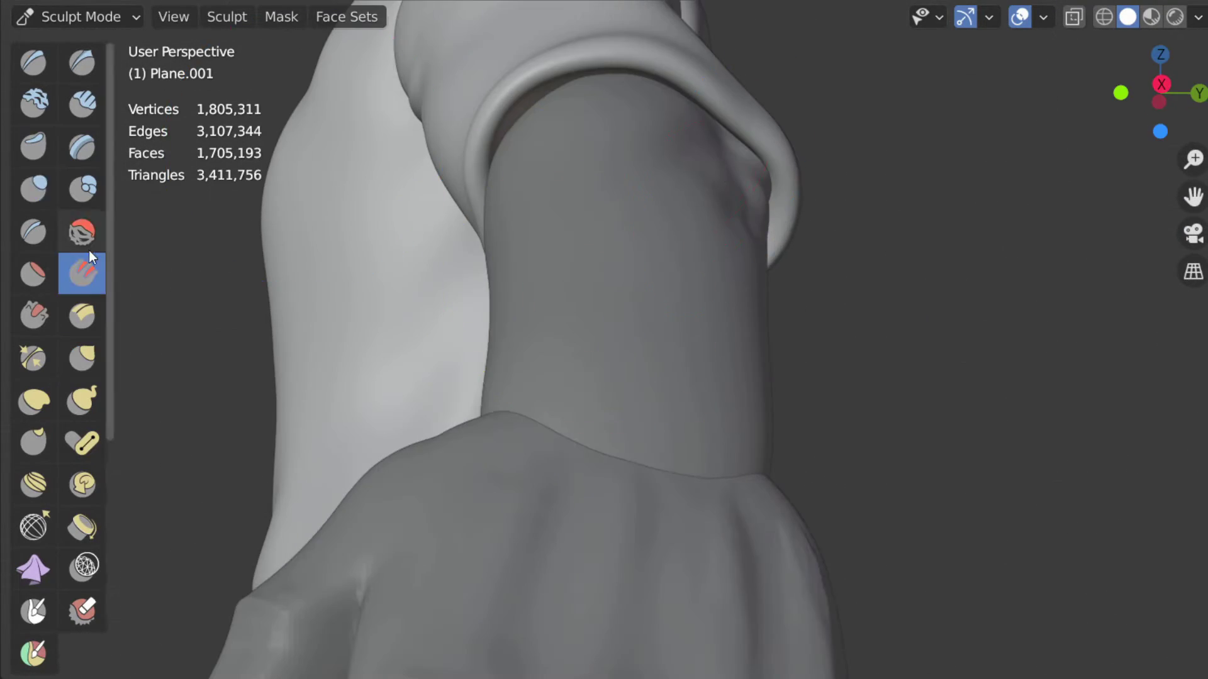
mouse_move(739, 132)
middle_mouse_down()
mouse_move(634, 229)
mouse_move(660, 324)
mouse_move(220, 447)
mouse_move(625, 289)
mouse_move(407, 234)
mouse_move(625, 197)
mouse_move(574, 305)
mouse_move(496, 216)
mouse_move(644, 237)
mouse_move(651, 203)
middle_mouse_up()
key("g")
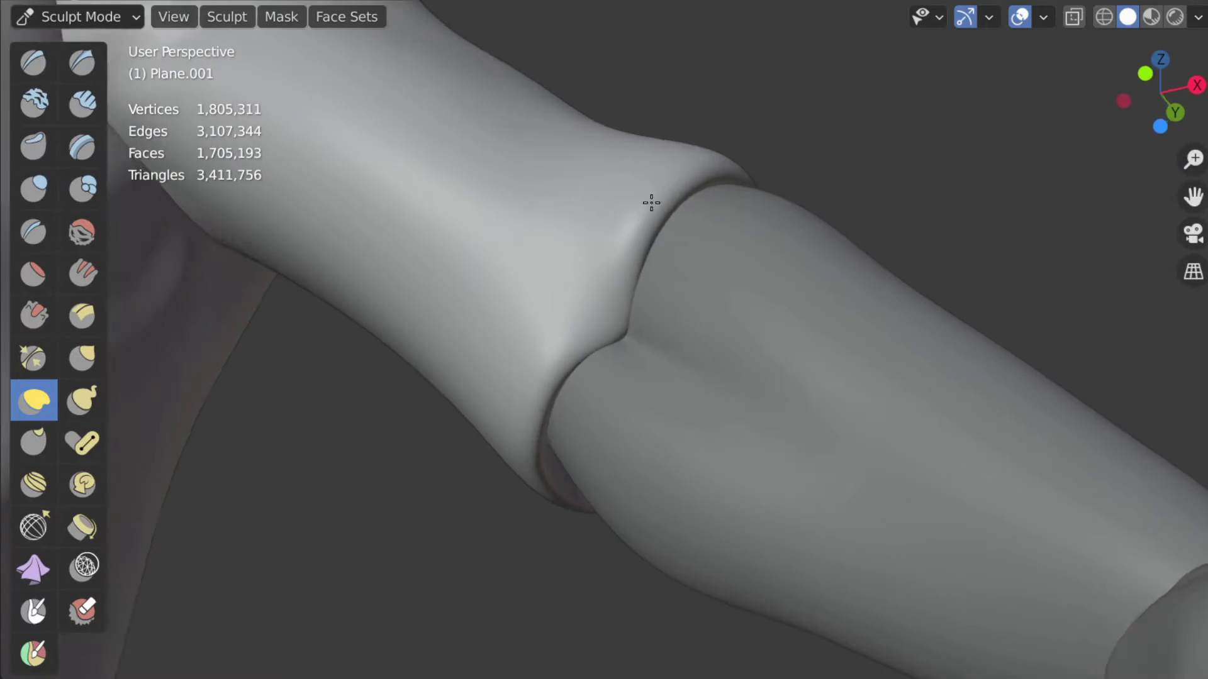
mouse_move(615, 279)
middle_mouse_down()
mouse_move(633, 512)
mouse_move(868, 183)
mouse_move(518, 210)
mouse_move(451, 292)
mouse_move(763, 116)
mouse_move(485, 179)
mouse_move(423, 221)
mouse_move(695, 281)
mouse_move(515, 140)
mouse_move(632, 194)
middle_mouse_up()
Step: Build up the cuff with the Clay Strips, Crease and Smooth brushes
key("c")
key("shift+c")
mouse_move(510, 95)
middle_mouse_down()
mouse_move(560, 140)
mouse_move(542, 280)
mouse_move(314, 264)
middle_mouse_up()
left_click(81, 232)
mouse_move(189, 315)
middle_mouse_down()
mouse_move(211, 339)
mouse_move(832, 439)
mouse_move(499, 262)
mouse_move(803, 417)
mouse_move(629, 314)
mouse_move(673, 352)
mouse_move(690, 394)
middle_mouse_up()
key("shift+c")
Step: Mask a band around the sleeve end and sculpt it into a rolled cuff with Clay Strips and Crease
key("m")
left_click_drag(691, 394, 629, 251)
mouse_move(629, 251)
middle_mouse_down()
mouse_move(460, 306)
mouse_move(488, 347)
mouse_move(451, 402)
mouse_move(472, 517)
mouse_move(691, 339)
mouse_move(733, 323)
mouse_move(739, 357)
mouse_move(441, 365)
middle_mouse_up()
key("c")
key("shift+c")
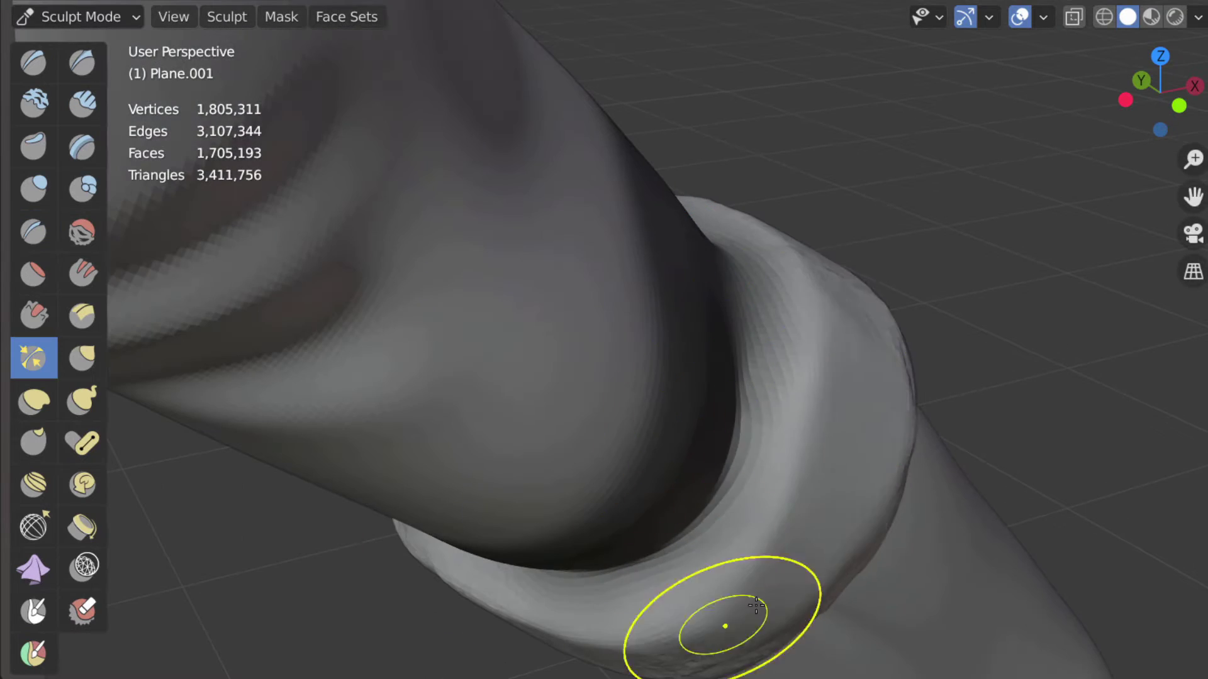
Step: Carve creases around the rolled sleeve cuff with the Crease brush from several angles
mouse_move(756, 605)
middle_mouse_down()
mouse_move(696, 280)
mouse_move(809, 425)
mouse_move(574, 302)
mouse_move(483, 404)
mouse_move(478, 526)
mouse_move(415, 183)
mouse_move(639, 284)
mouse_move(440, 277)
middle_mouse_up()
left_click(34, 232)
mouse_move(378, 251)
middle_mouse_down()
mouse_move(502, 256)
mouse_move(646, 370)
middle_mouse_up()
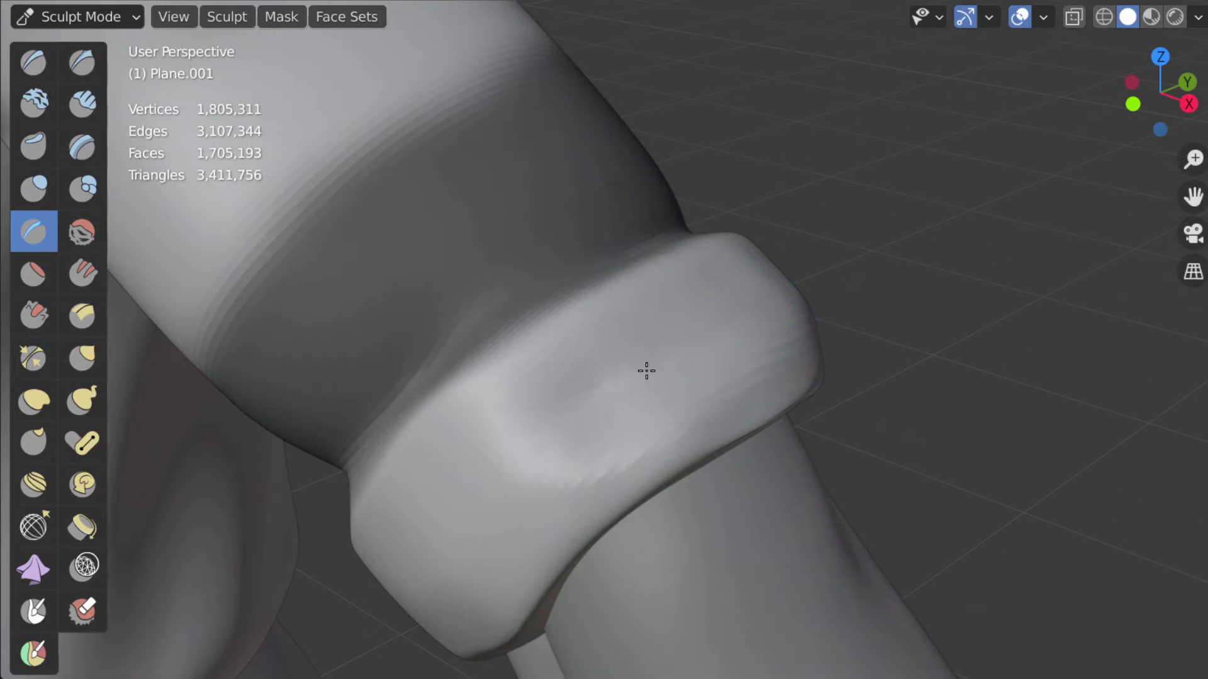
middle_click_drag(719, 398, 523, 399)
middle_click_drag(617, 413, 720, 363)
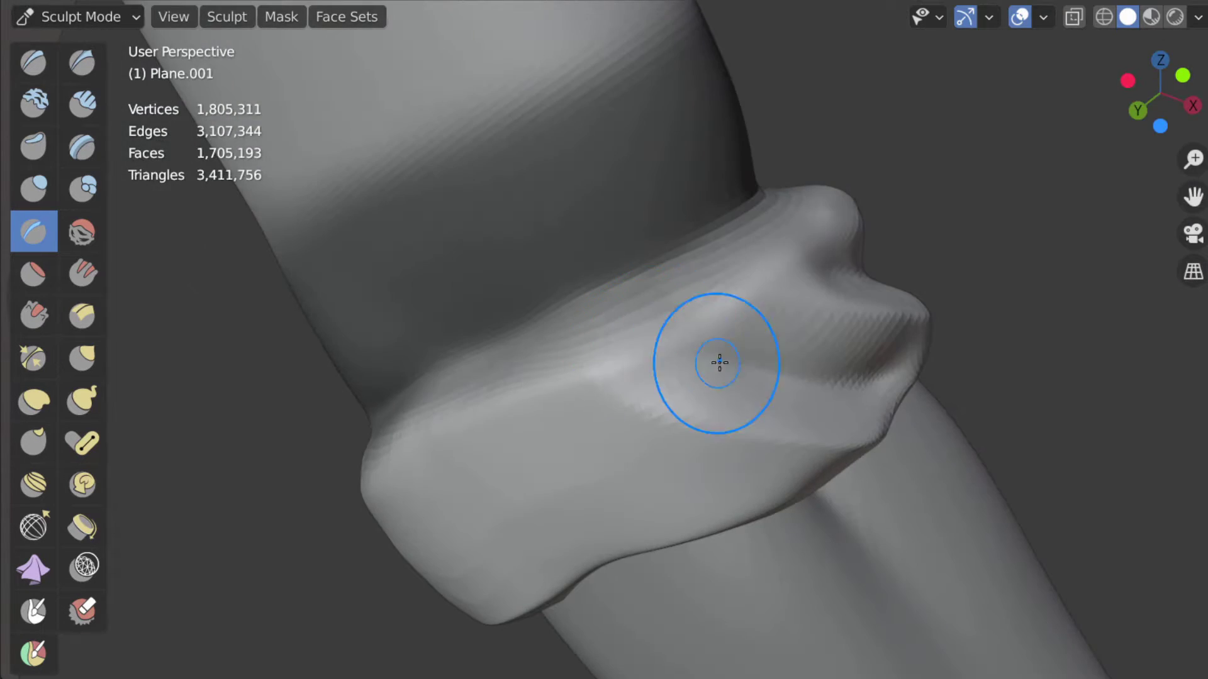
middle_click_drag(630, 340, 570, 267)
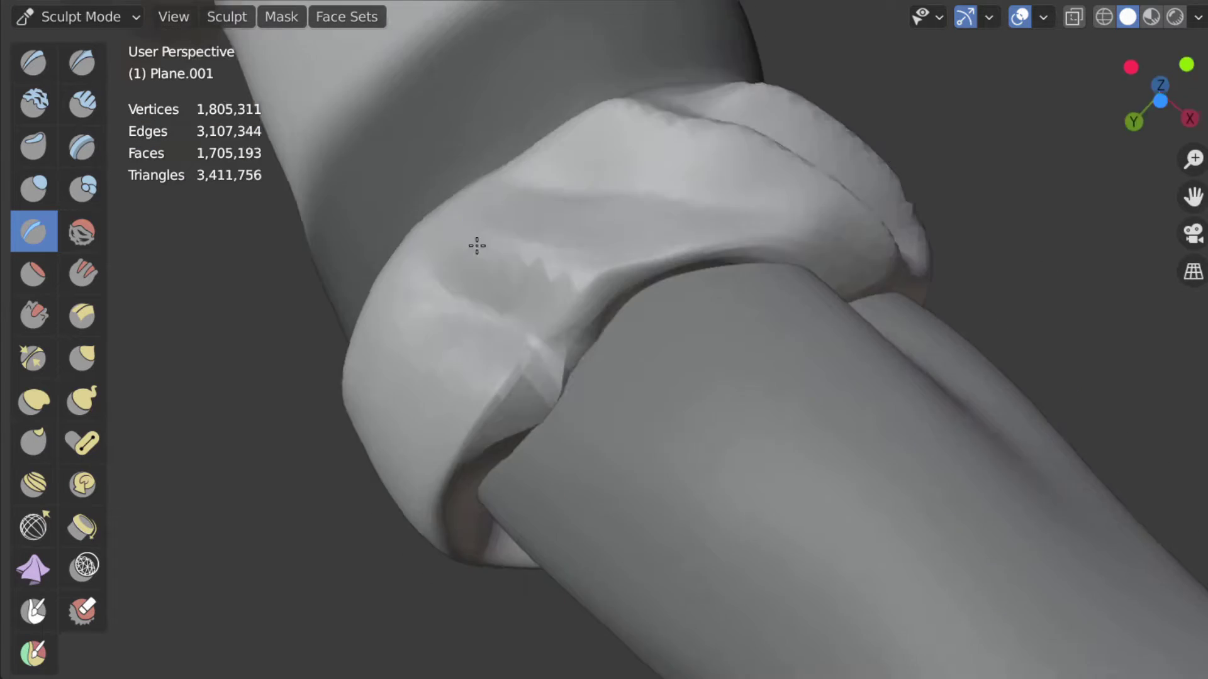
middle_click_drag(476, 245, 498, 372)
mouse_move(605, 475)
middle_mouse_down()
mouse_move(633, 377)
mouse_move(550, 507)
mouse_move(478, 441)
middle_mouse_up()
middle_click_drag(762, 486, 526, 423)
Step: Flatten the cuff fabric with a Shift+T brush, checking it from the front view
key("shift+t")
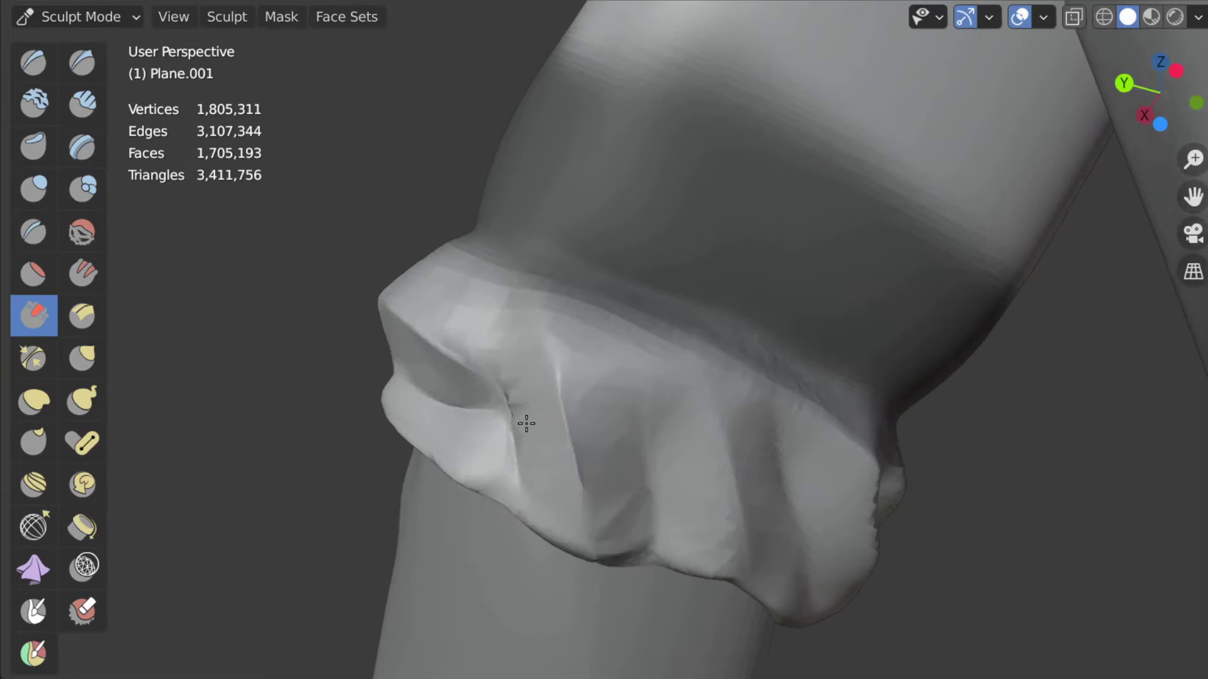
middle_click_drag(507, 283, 366, 275)
middle_click_drag(537, 265, 337, 377)
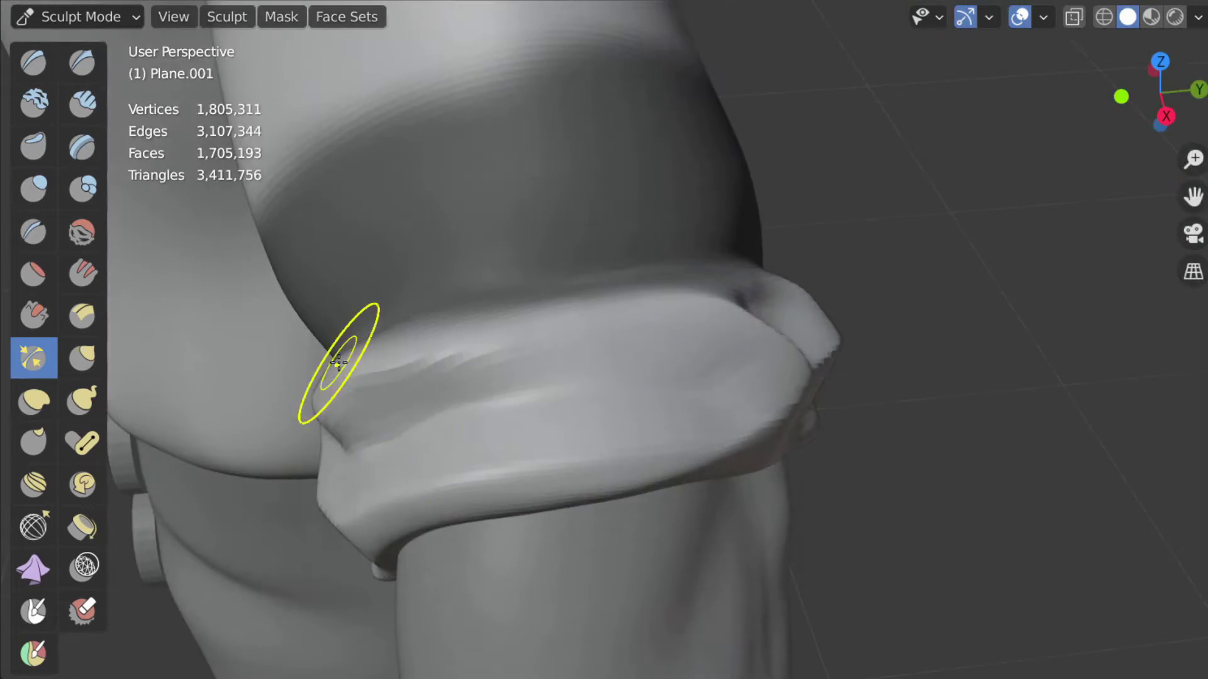
key("KP_1")
middle_click_drag(639, 347, 684, 386)
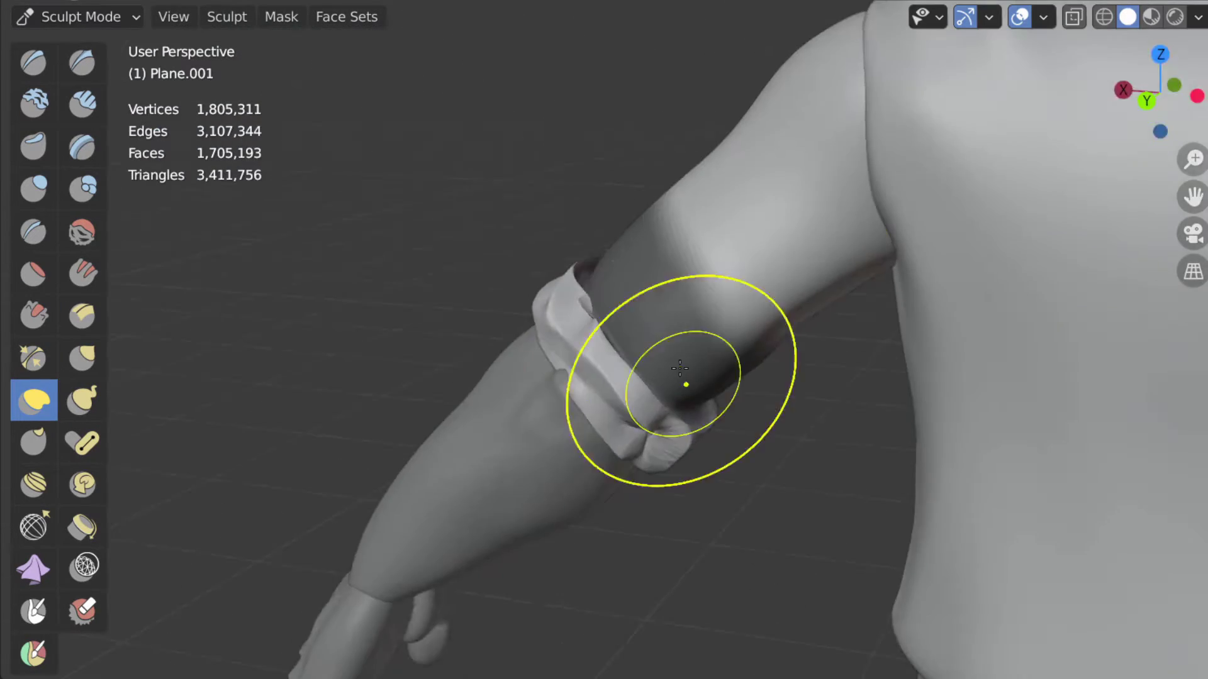
key("KP_1")
middle_click_drag(749, 248, 549, 304)
scroll(463, 288, "up", 3)
middle_click_drag(463, 289, 570, 335)
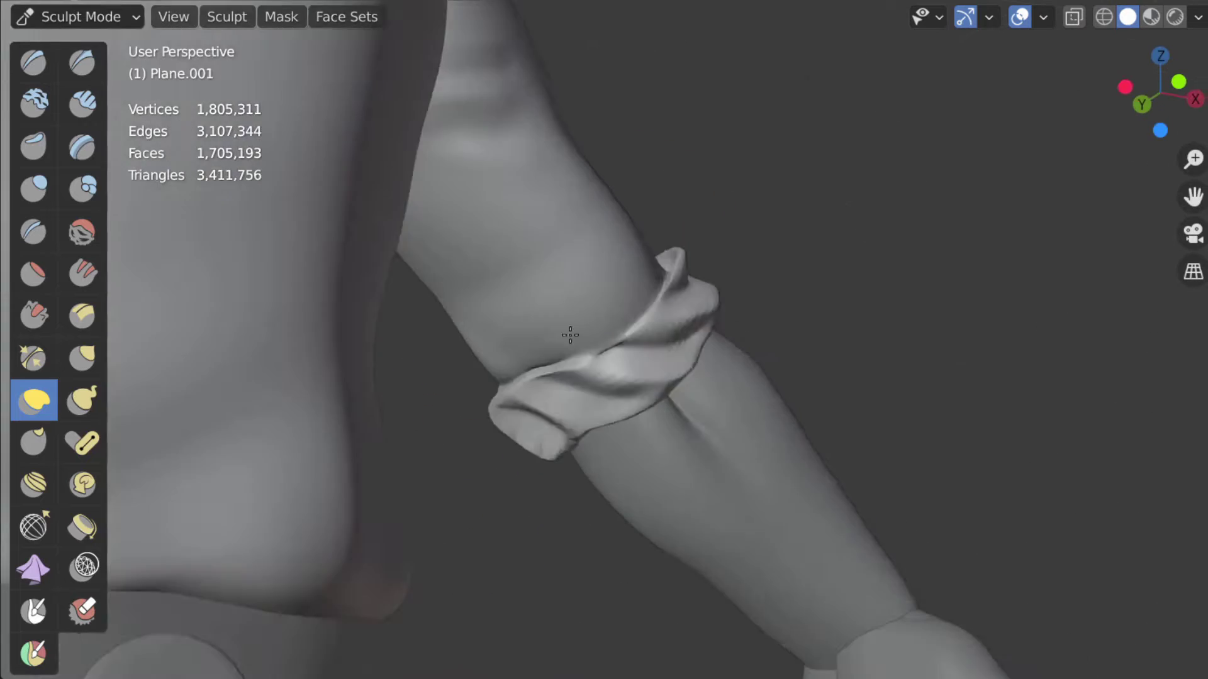
scroll(569, 335, "up", 3)
Step: Crease the back of the cuff and pull its folds with the Grab brush
key("shift+c")
mouse_move(707, 419)
middle_mouse_down()
mouse_move(545, 315)
mouse_move(319, 414)
middle_mouse_up()
scroll(544, 316, "down", 4)
mouse_move(461, 189)
middle_mouse_down()
mouse_move(590, 295)
mouse_move(636, 239)
middle_mouse_up()
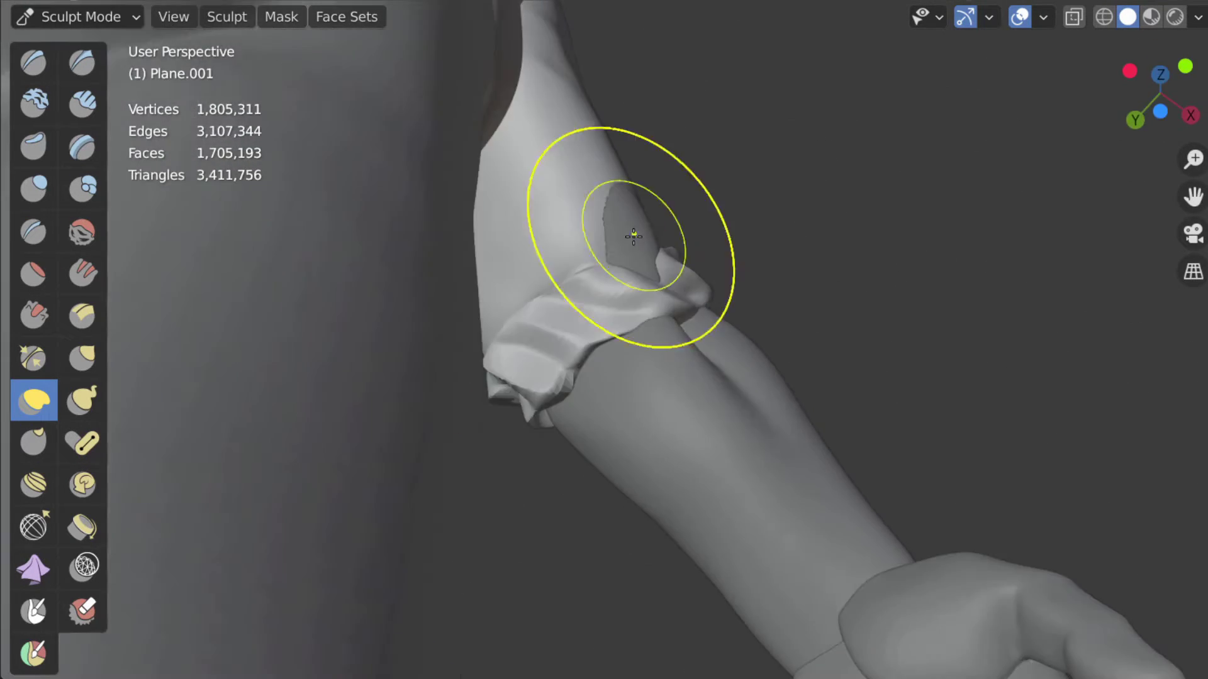
scroll(644, 54, "up", 3)
scroll(644, 54, "down", 5)
key("g")
mouse_move(644, 54)
middle_mouse_down()
mouse_move(324, 381)
mouse_move(584, 309)
middle_mouse_up()
scroll(584, 309, "up", 4)
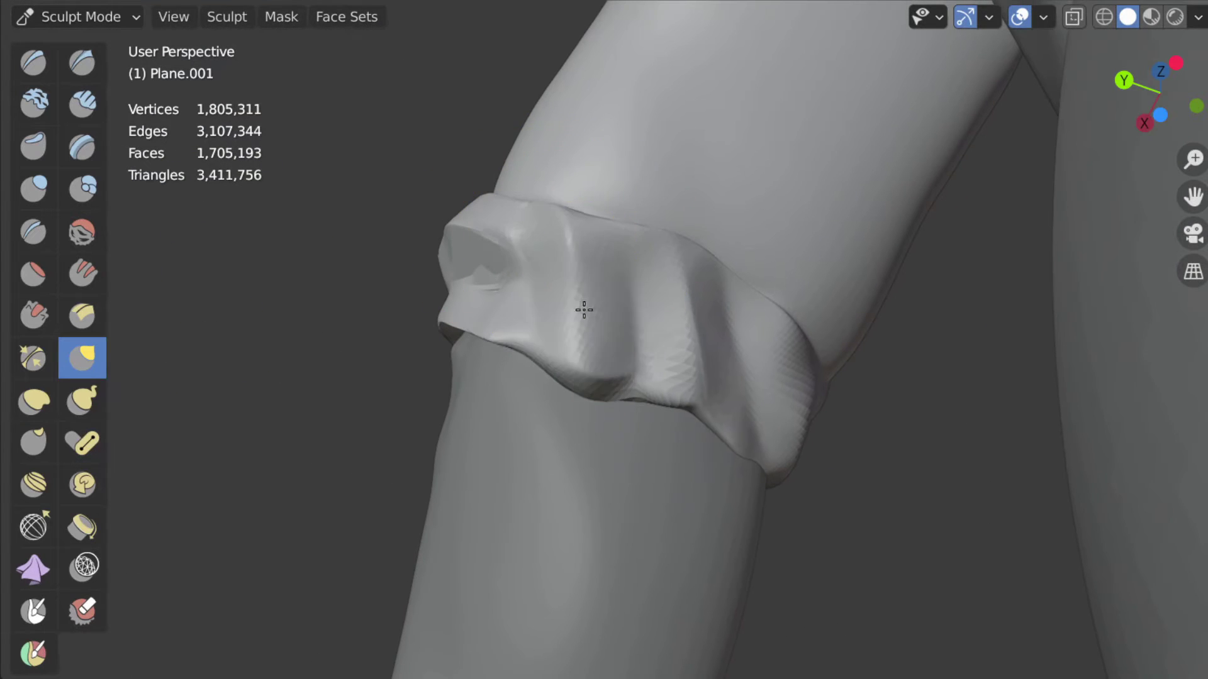
Step: Pinch the cuff fold edges and puff up the bunched cloth with Inflate
key("p")
mouse_move(599, 361)
middle_mouse_down()
mouse_move(521, 302)
mouse_move(647, 183)
middle_mouse_up()
scroll(692, 96, "up", 4)
scroll(691, 97, "down", 2)
key("i")
mouse_move(692, 97)
middle_mouse_down()
mouse_move(409, 440)
mouse_move(587, 356)
mouse_move(496, 161)
middle_mouse_up()
scroll(587, 356, "down", 3)
middle_click_drag(526, 313, 190, 170)
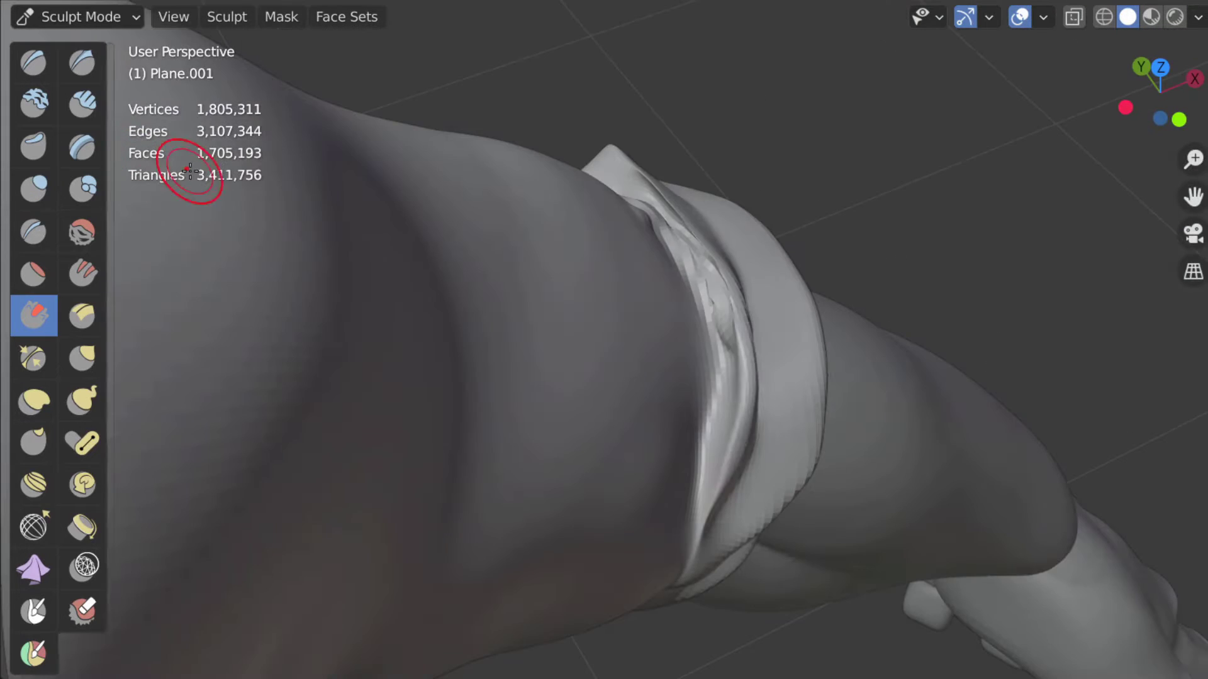
middle_click_drag(736, 339, 667, 311)
middle_click_drag(644, 232, 655, 386)
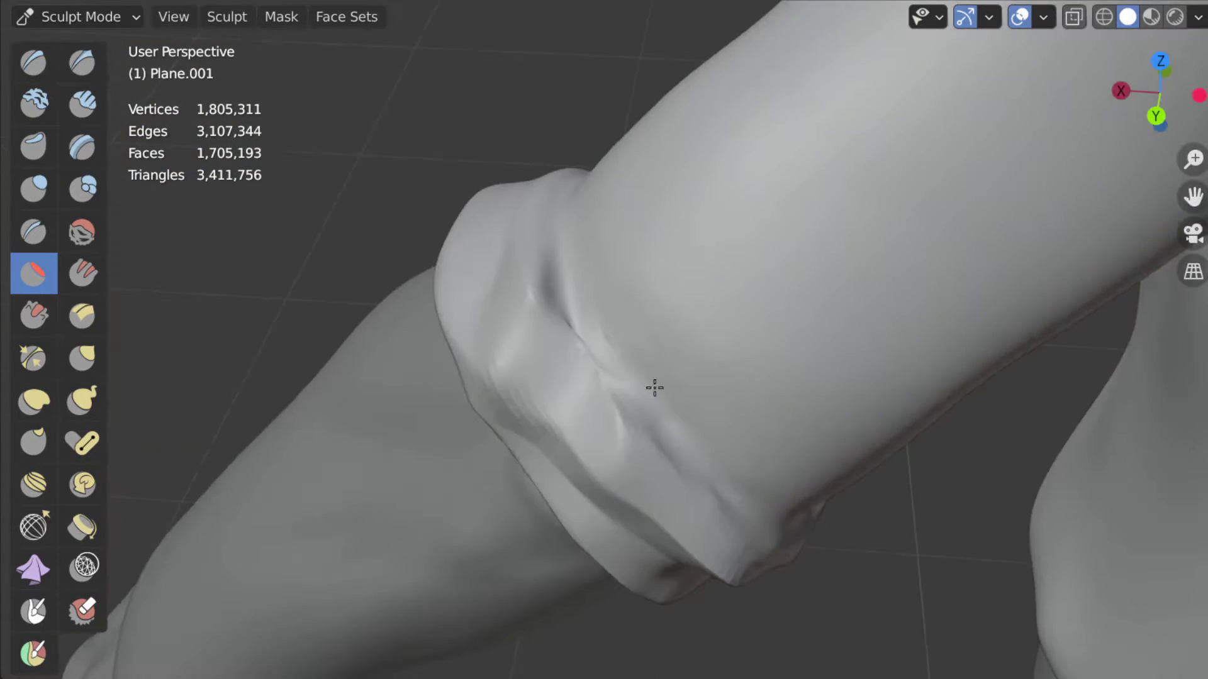
scroll(655, 385, "down", 4)
scroll(514, 290, "up", 5)
Step: Add cuff creases and bend the folds with the Elastic Deform brush
key("shift+c")
middle_click_drag(527, 410, 434, 216)
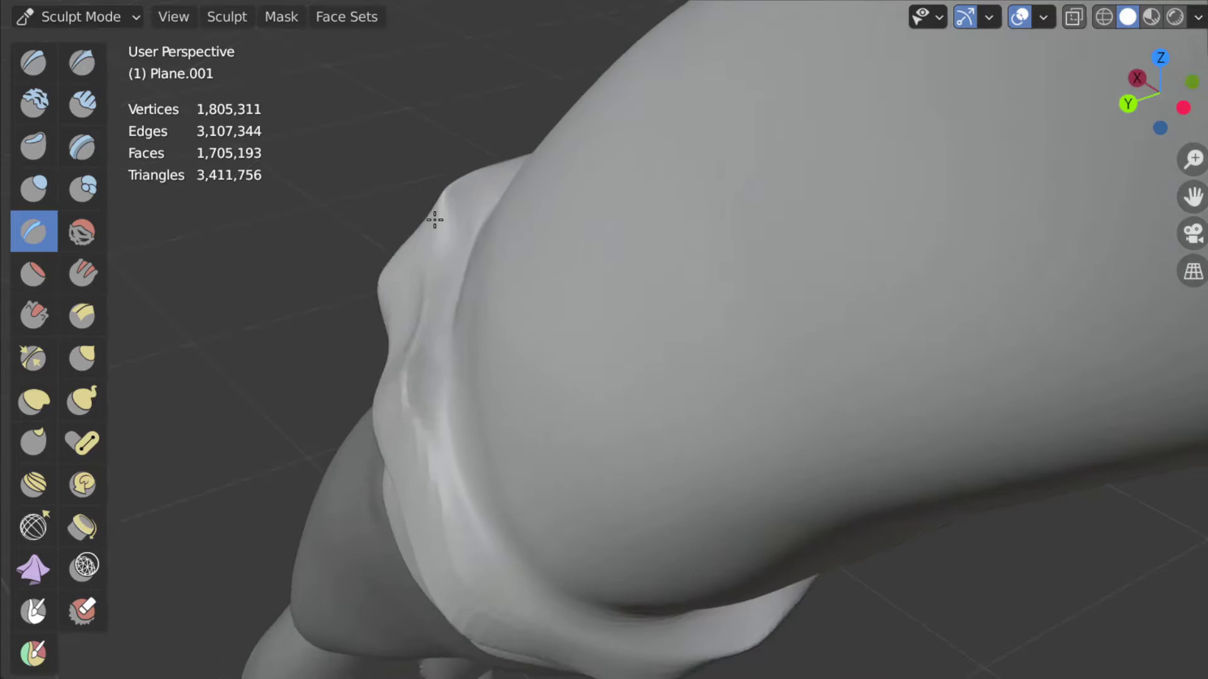
scroll(434, 216, "down", 5)
scroll(731, 350, "up", 5)
key("e")
mouse_move(731, 350)
middle_mouse_down()
mouse_move(609, 256)
mouse_move(744, 358)
mouse_move(541, 410)
mouse_move(491, 256)
middle_mouse_up()
scroll(744, 358, "down", 5)
scroll(541, 409, "up", 4)
Step: Crease the upper sleeve and chest fabric, checking from low and back views
key("shift+c")
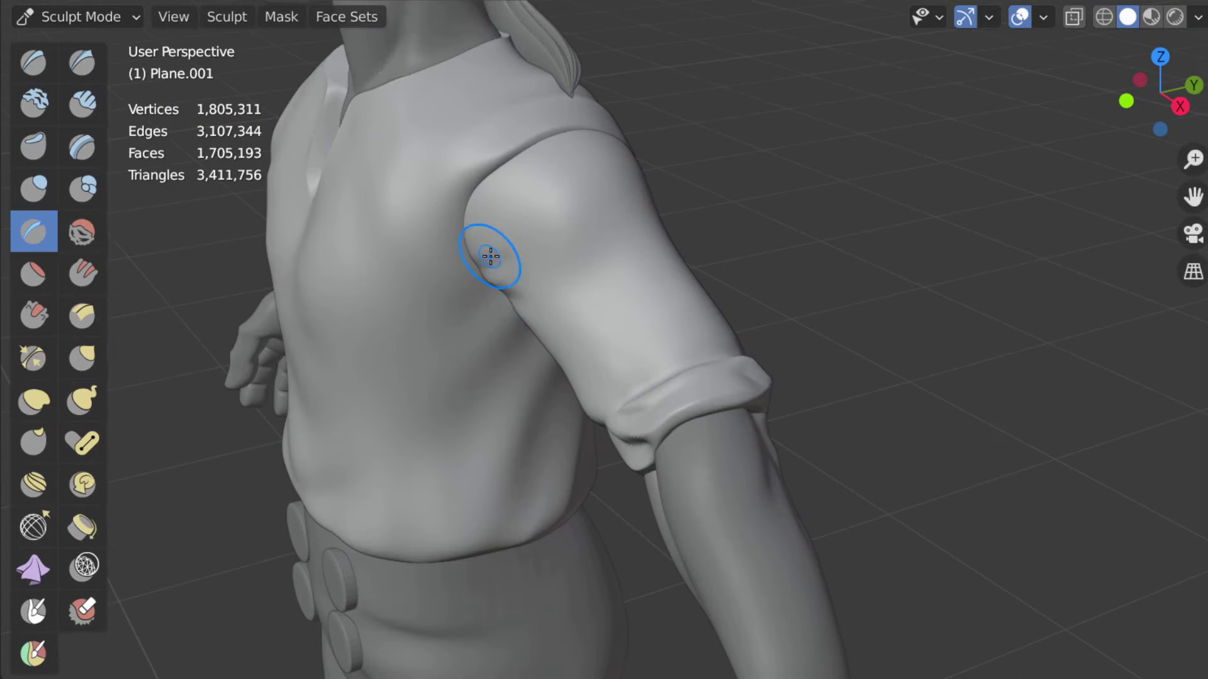
mouse_move(670, 234)
middle_mouse_down()
mouse_move(544, 211)
mouse_move(671, 277)
mouse_move(423, 153)
mouse_move(709, 327)
middle_mouse_up()
scroll(709, 326, "down", 3)
scroll(728, 270, "up", 3)
mouse_move(727, 270)
middle_mouse_down()
mouse_move(707, 329)
mouse_move(703, 257)
mouse_move(450, 350)
middle_mouse_up()
mouse_move(795, 249)
middle_mouse_down()
mouse_move(911, 211)
mouse_move(439, 493)
mouse_move(742, 270)
mouse_move(561, 220)
middle_mouse_up()
scroll(561, 220, "down", 5)
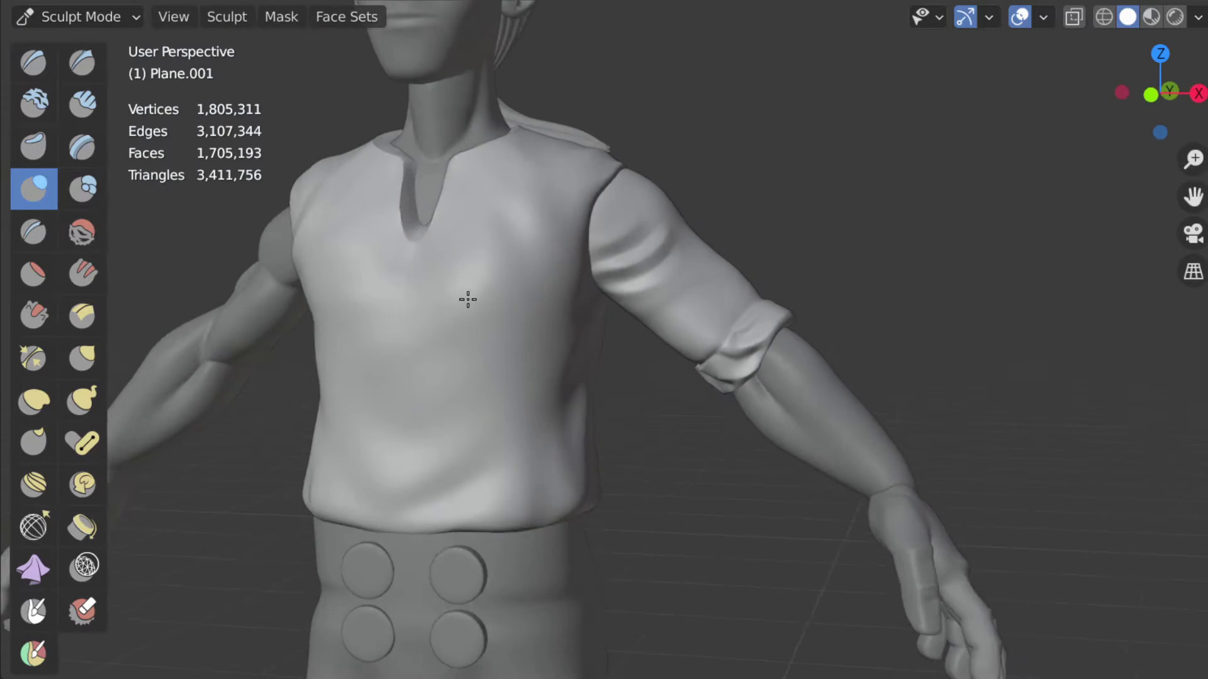
scroll(466, 296, "up", 5)
middle_click_drag(466, 297, 528, 147)
left_click(33, 231)
scroll(494, 323, "down", 2)
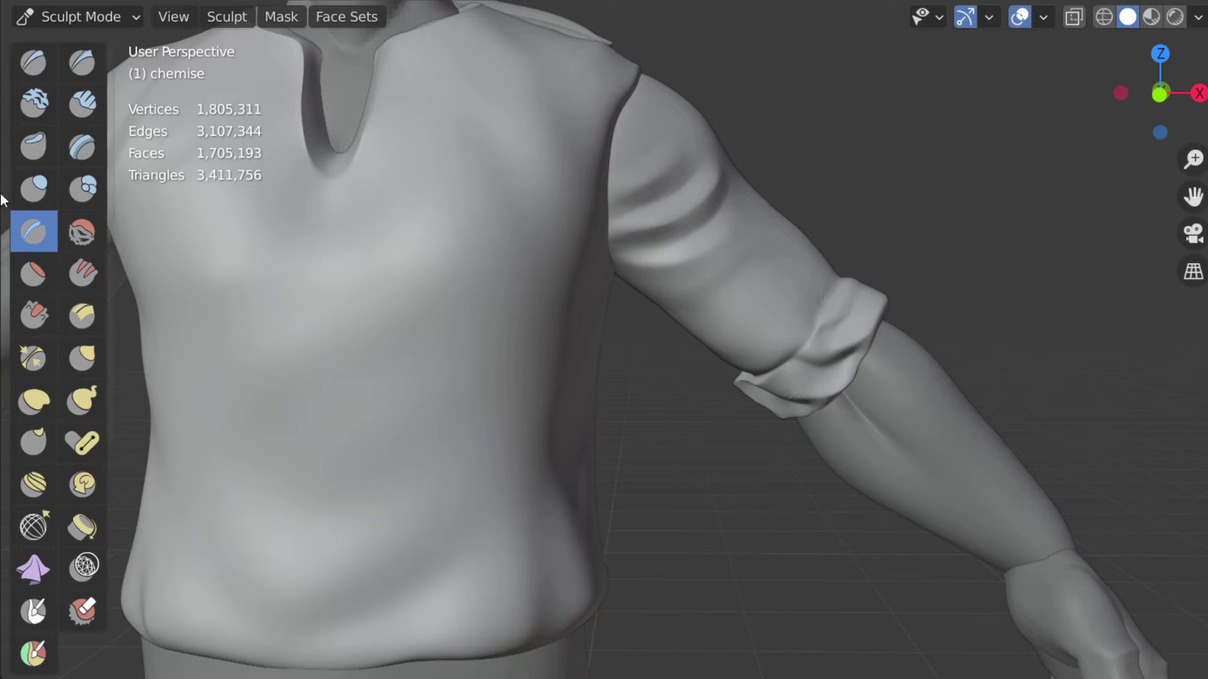
Step: Frame the shirt's lower back waist with the Crease brush active
scroll(402, 340, "down", 2)
middle_click_drag(403, 339, 796, 434)
scroll(797, 434, "up", 2)
middle_click_drag(653, 483, 731, 495)
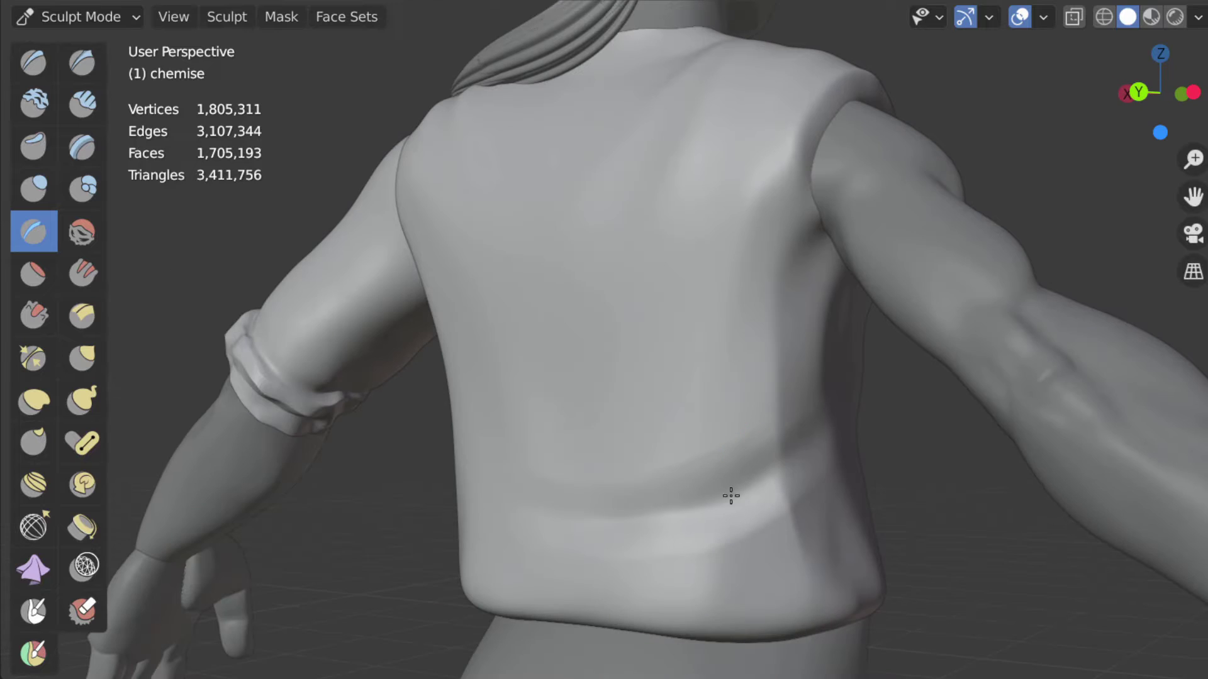
mouse_move(651, 4)
middle_mouse_down()
mouse_move(531, 439)
mouse_move(539, 466)
mouse_move(734, 485)
middle_mouse_up()
key("shift+c")
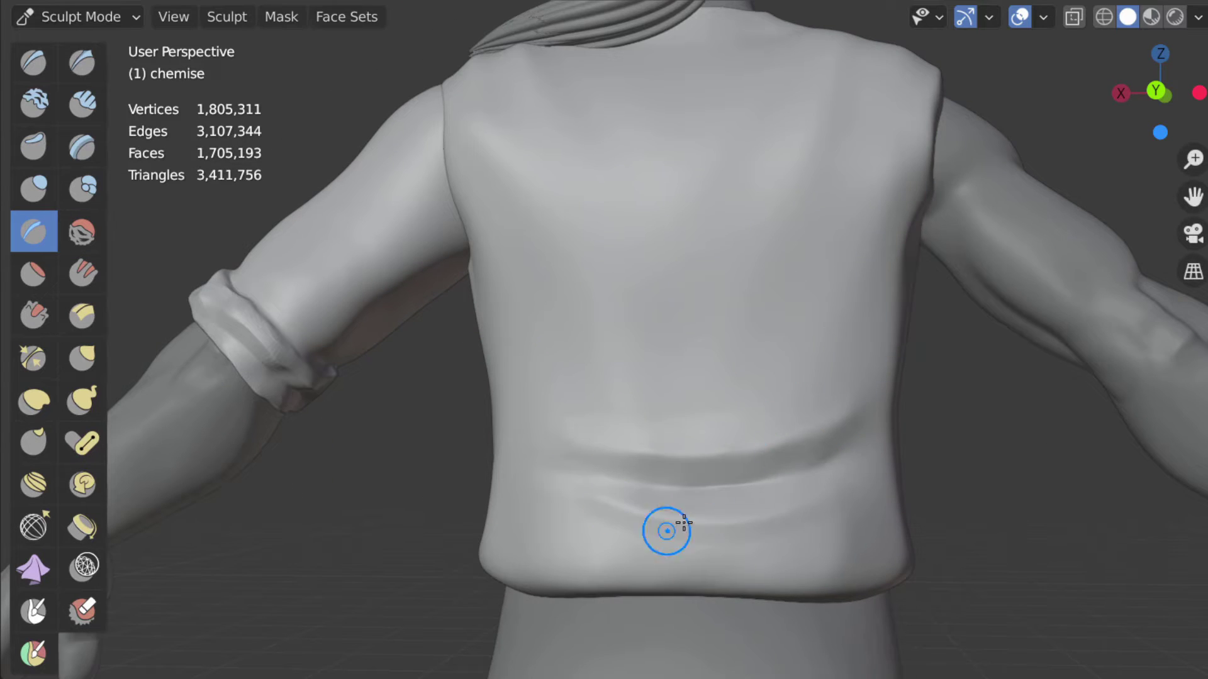
mouse_move(684, 523)
middle_mouse_down()
mouse_move(544, 507)
mouse_move(617, 382)
middle_mouse_up()
scroll(617, 382, "up", 2)
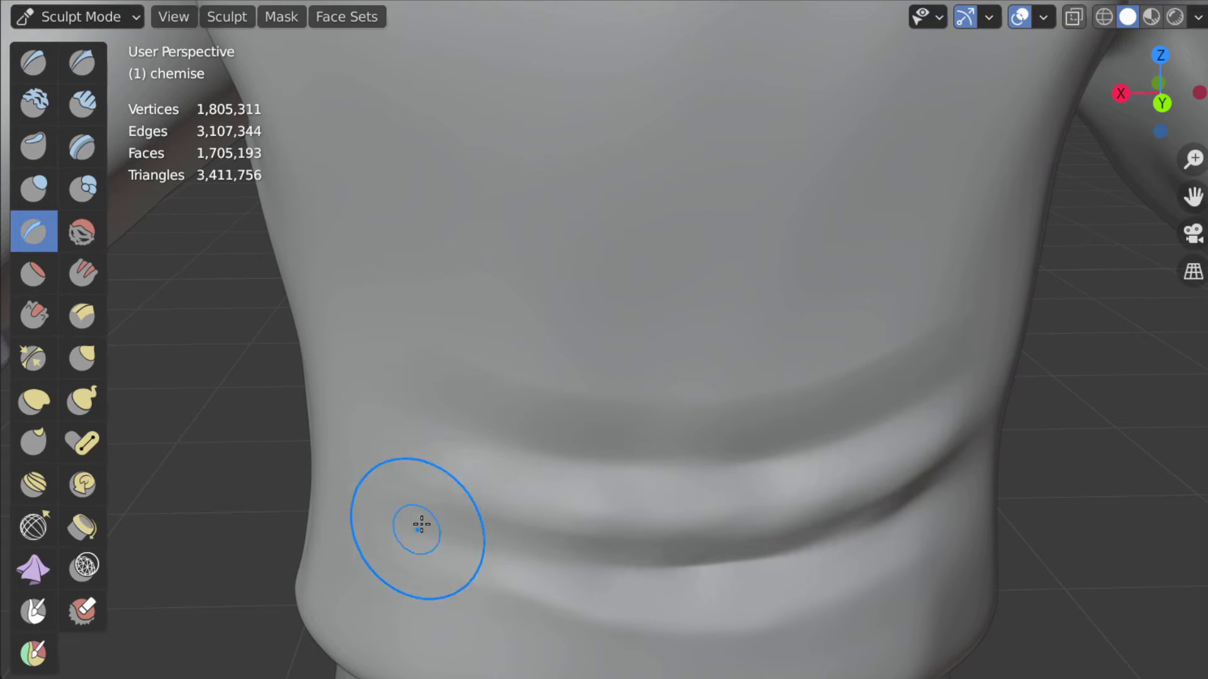
middle_click_drag(700, 499, 486, 371, "shift")
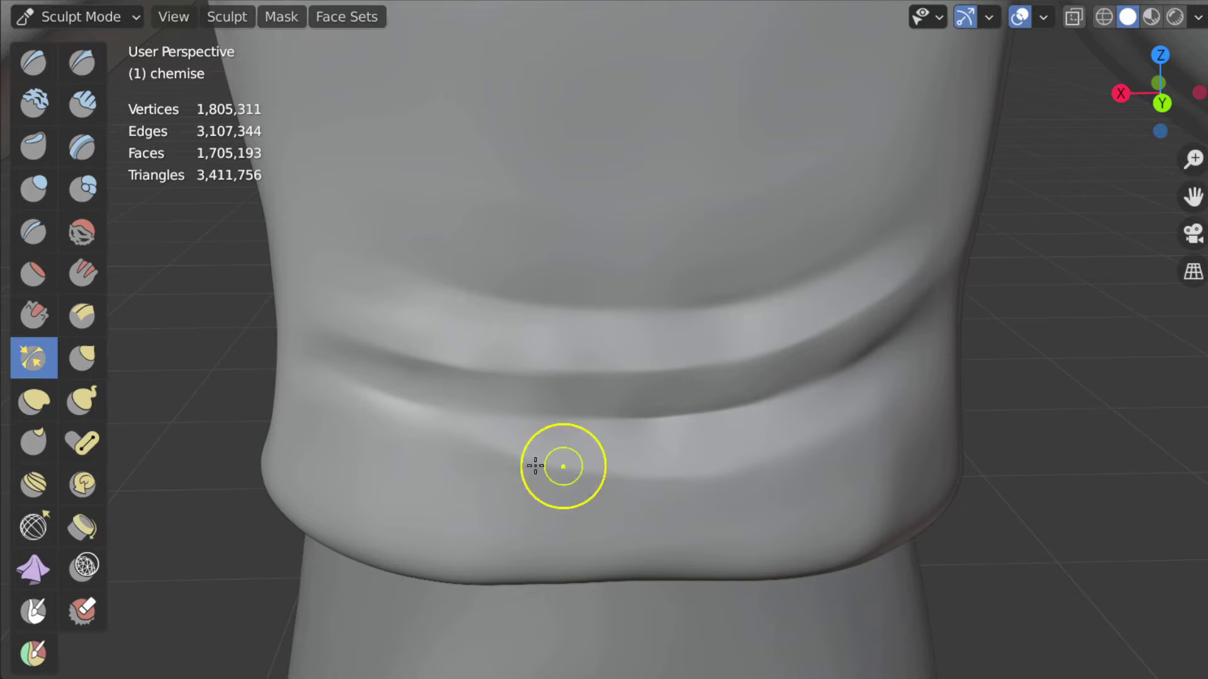
Step: Carve a crease along the lower waist fold and view it in Back Orthographic
middle_click_drag(288, 426, 331, 404)
key("shift+c")
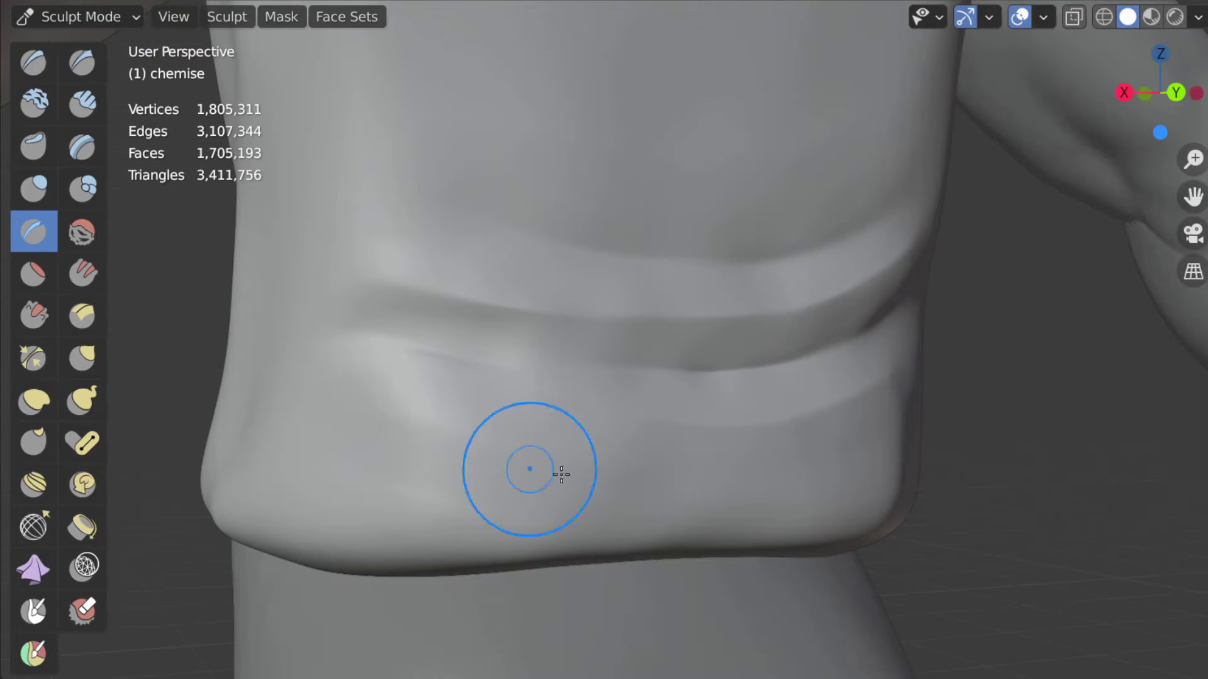
middle_click_drag(531, 466, 402, 476)
middle_click_drag(264, 460, 810, 419)
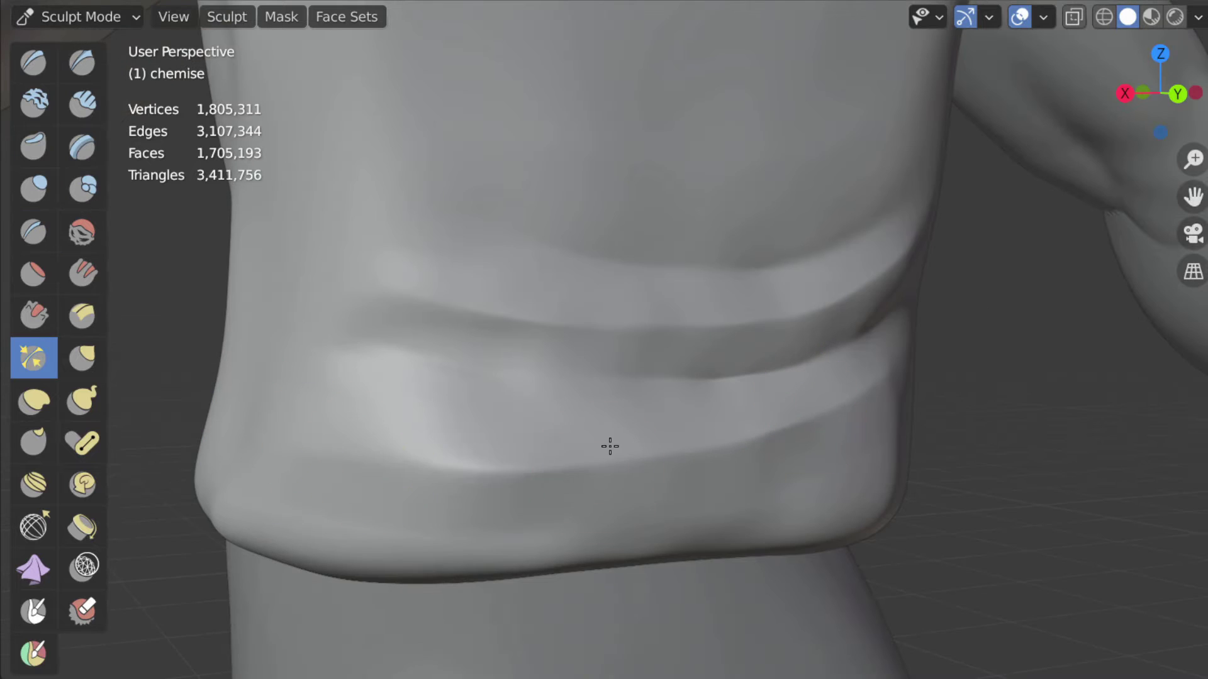
mouse_move(610, 446)
middle_mouse_down()
mouse_move(350, 350)
mouse_move(515, 385)
mouse_move(288, 408)
mouse_move(809, 474)
mouse_move(838, 431)
middle_mouse_up()
mouse_move(769, 473)
middle_mouse_down()
mouse_move(761, 444)
mouse_move(677, 422)
middle_mouse_up()
mouse_move(467, 423)
middle_mouse_down()
mouse_move(838, 348)
mouse_move(480, 448)
middle_mouse_up()
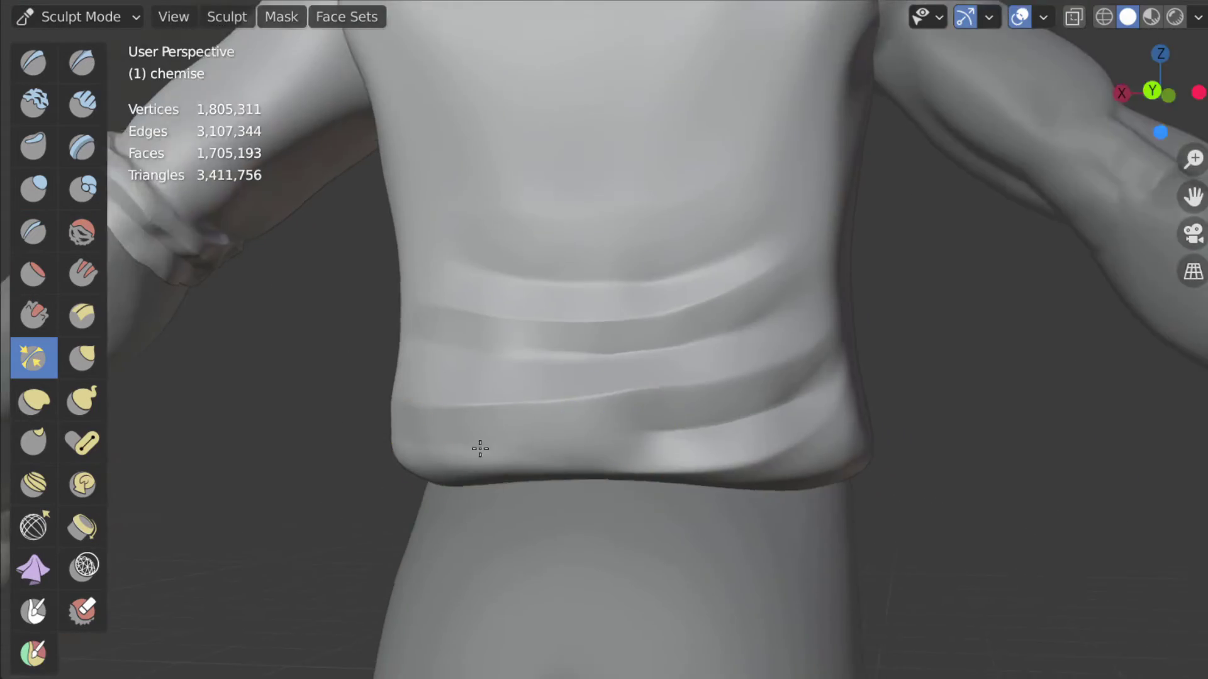
scroll(526, 434, "up", 3)
key("ctrl+KP_1")
scroll(428, 291, "down", 2)
Step: Nudge, flatten, pinch and crease the lower waist fold near the hem's left end
scroll(364, 480, "up", 2)
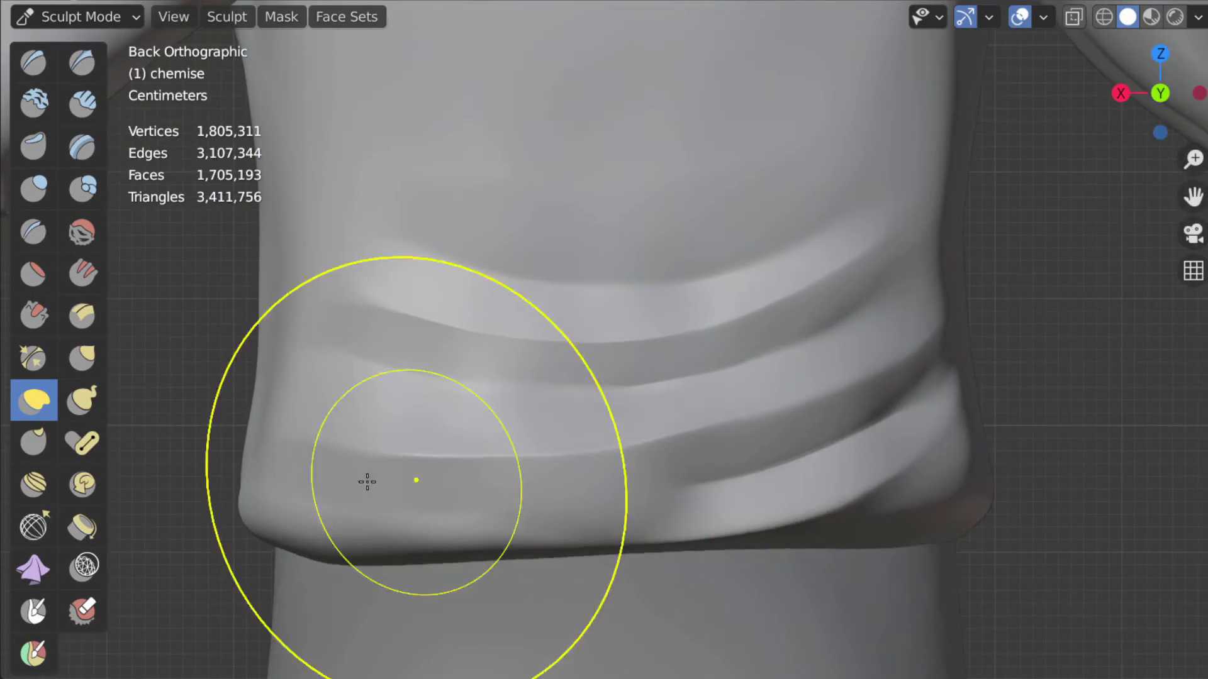
scroll(364, 480, "up", 5)
mouse_move(443, 432)
middle_mouse_down()
mouse_move(607, 224)
mouse_move(388, 189)
mouse_move(332, 501)
mouse_move(485, 441)
mouse_move(663, 482)
middle_mouse_up()
key("p")
key("shift+t")
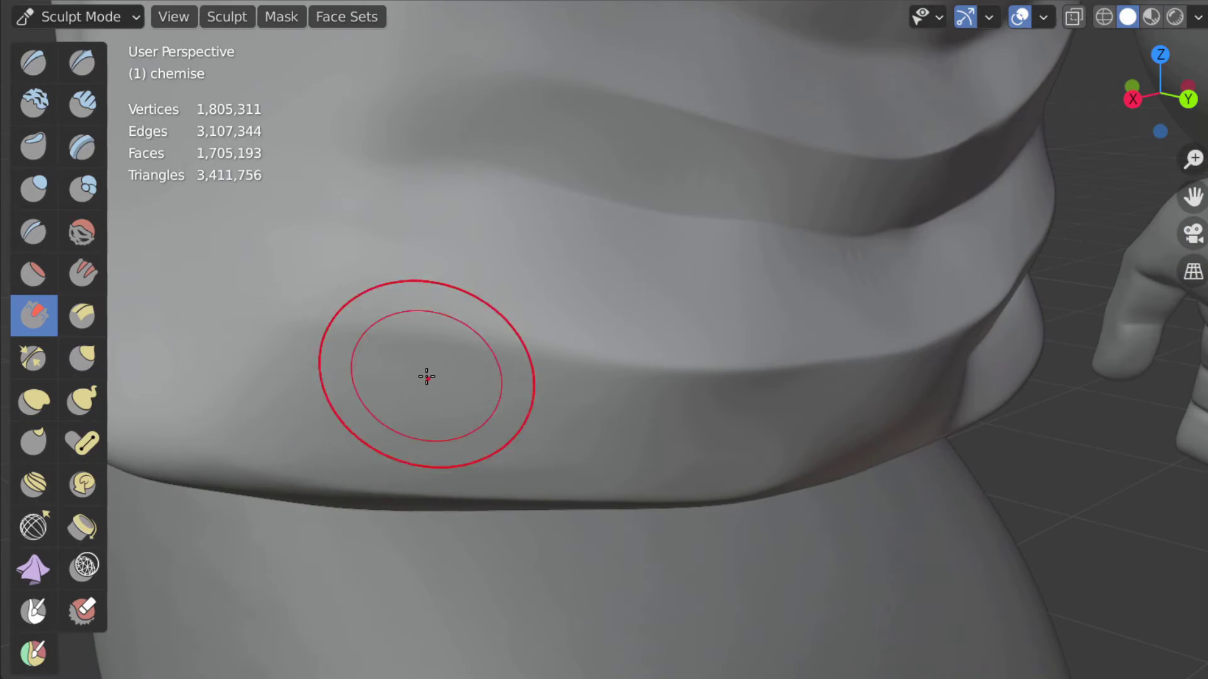
mouse_move(426, 376)
middle_mouse_down()
mouse_move(442, 343)
mouse_move(385, 327)
mouse_move(531, 394)
mouse_move(924, 413)
mouse_move(1040, 218)
mouse_move(822, 404)
mouse_move(685, 298)
mouse_move(563, 475)
mouse_move(665, 432)
mouse_move(526, 493)
middle_mouse_up()
key("p")
scroll(500, 286, "down", 3)
key("shift+c")
left_click_drag(526, 493, 558, 476)
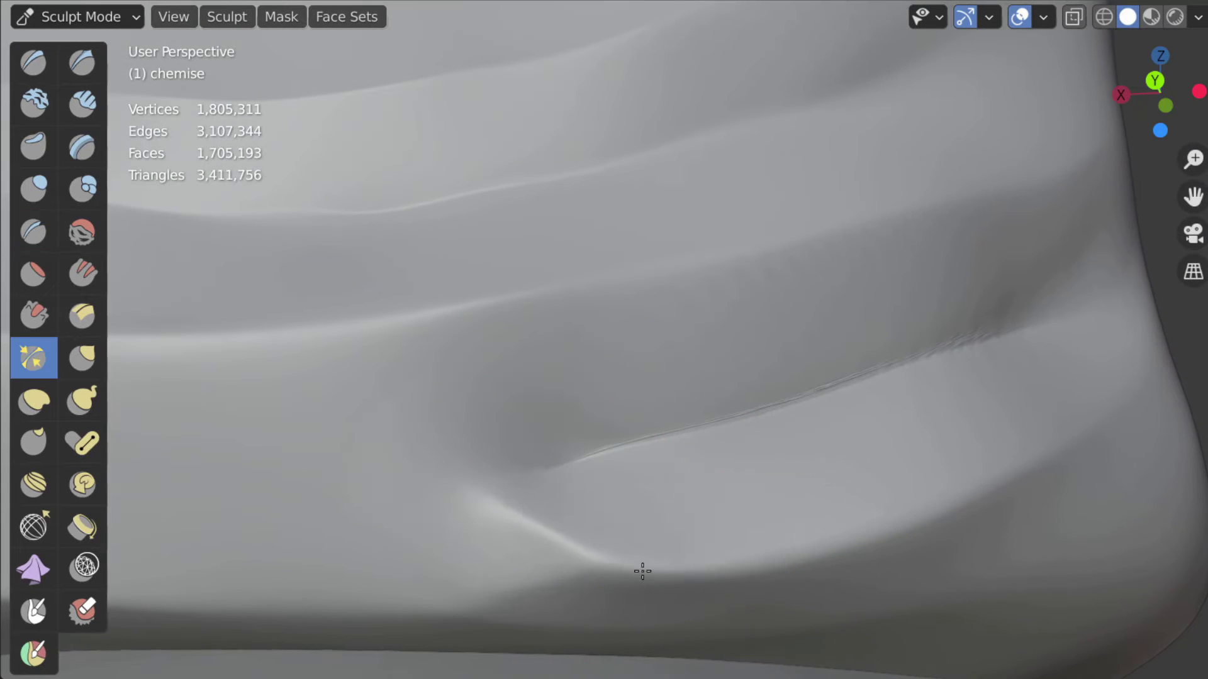
scroll(423, 437, "down", 5)
Step: Set a smaller brush size and view the whole shirt back
middle_click_drag(696, 494, 668, 453)
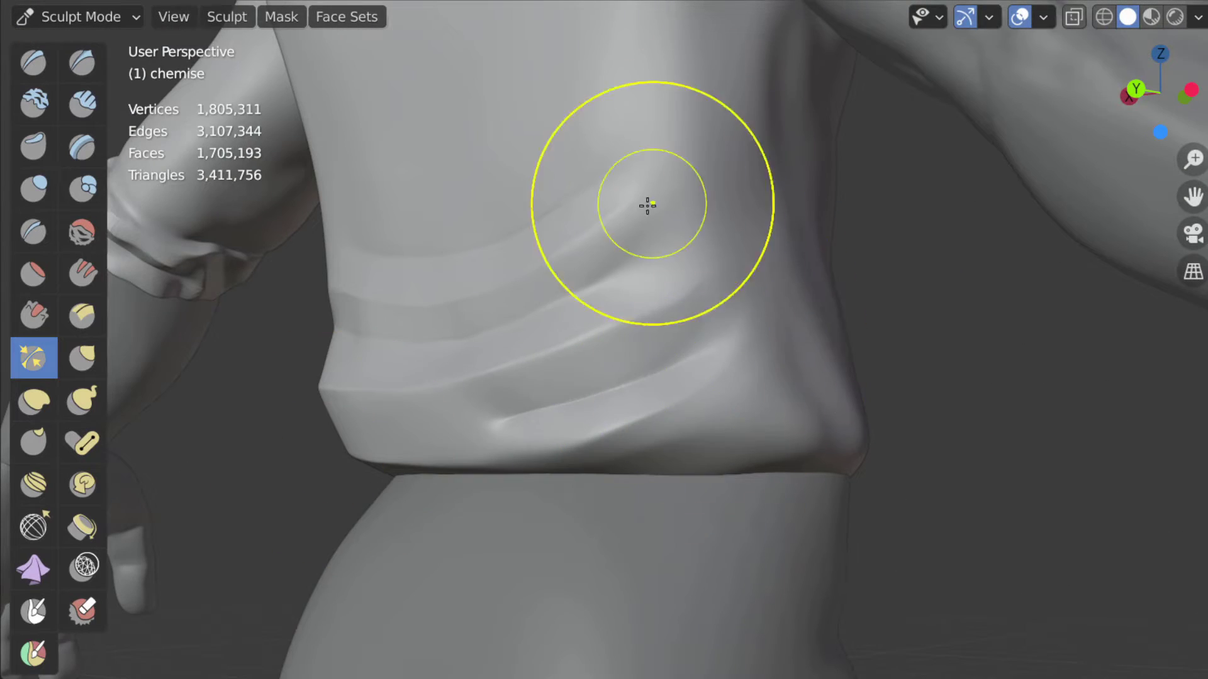
middle_click_drag(647, 205, 526, 197)
scroll(526, 197, "up", 3)
left_click(546, 299)
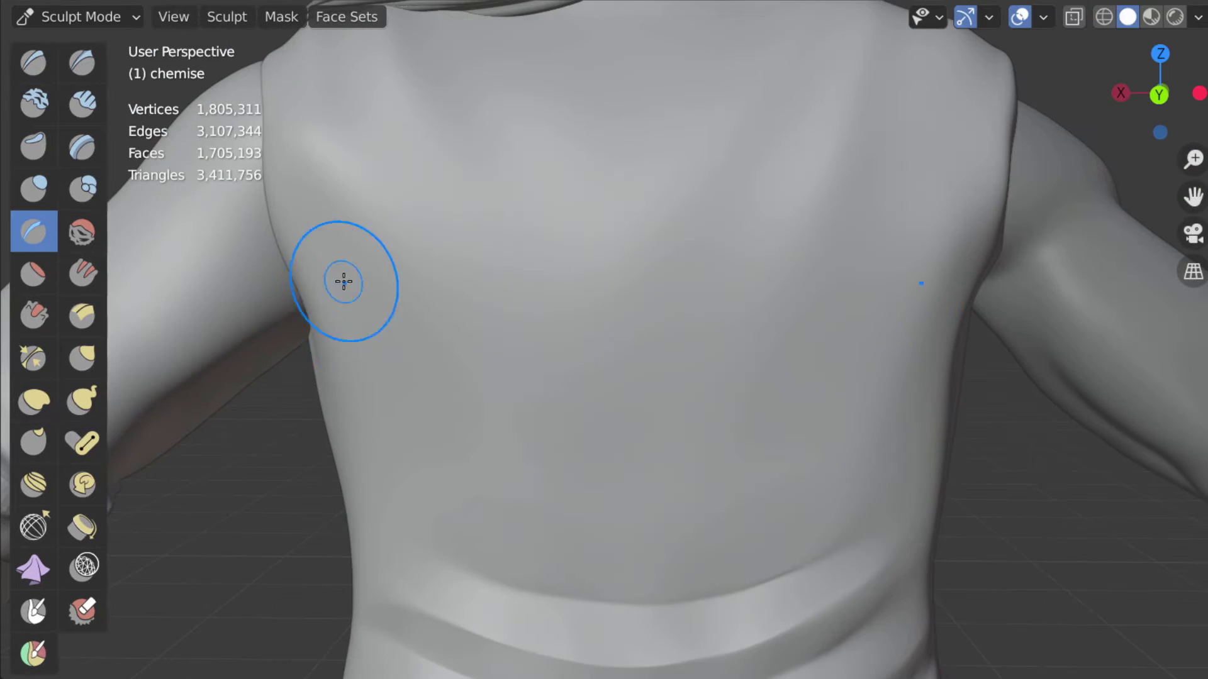
middle_click_drag(366, 252, 489, 240)
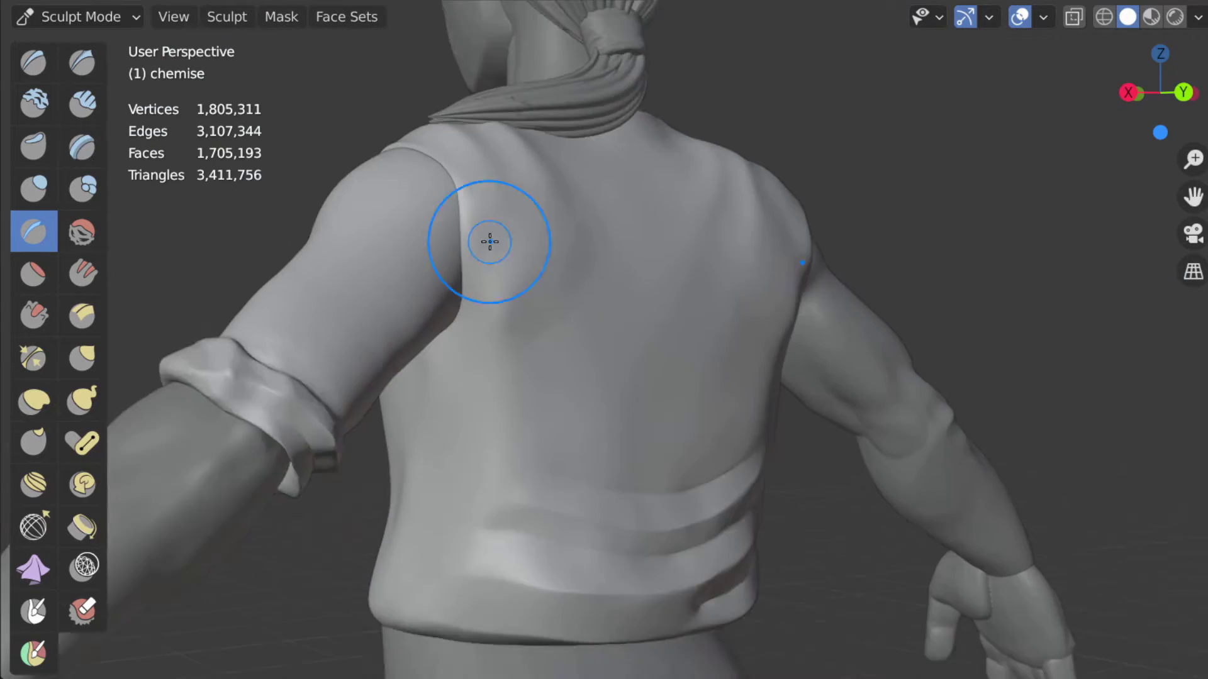
scroll(506, 351, "up", 3)
scroll(505, 351, "up", 3)
Step: Inspect the upper back, armpit and shoulder folds from close and side angles
middle_click_drag(550, 188, 605, 265)
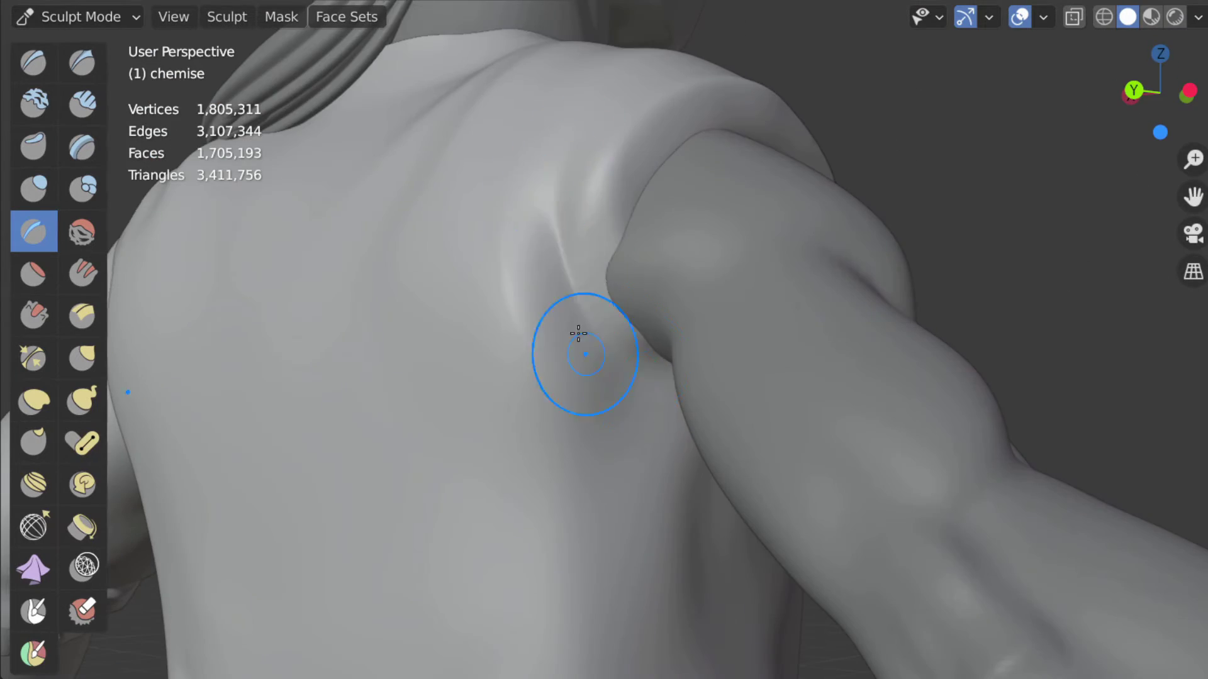
middle_click_drag(578, 334, 787, 481)
mouse_move(444, 57)
middle_mouse_down()
mouse_move(588, 273)
mouse_move(267, 79)
middle_mouse_up()
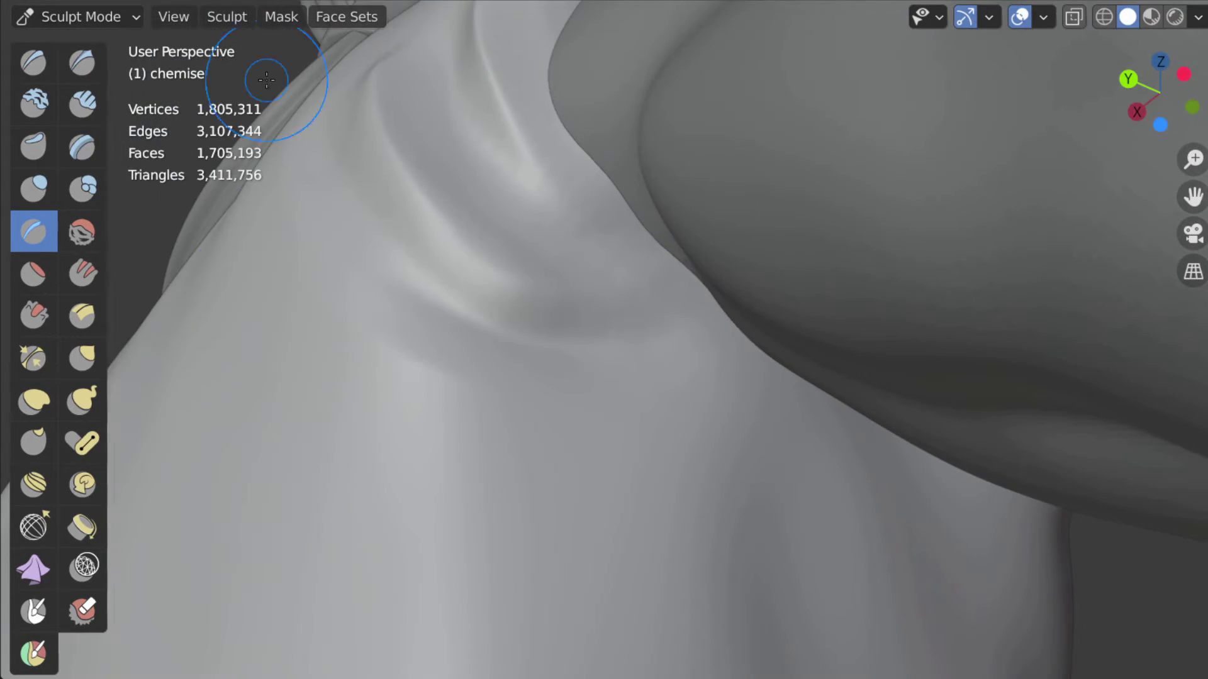
mouse_move(598, 311)
middle_mouse_down()
mouse_move(560, 206)
mouse_move(556, 299)
mouse_move(683, 290)
middle_mouse_up()
scroll(561, 205, "down", 5)
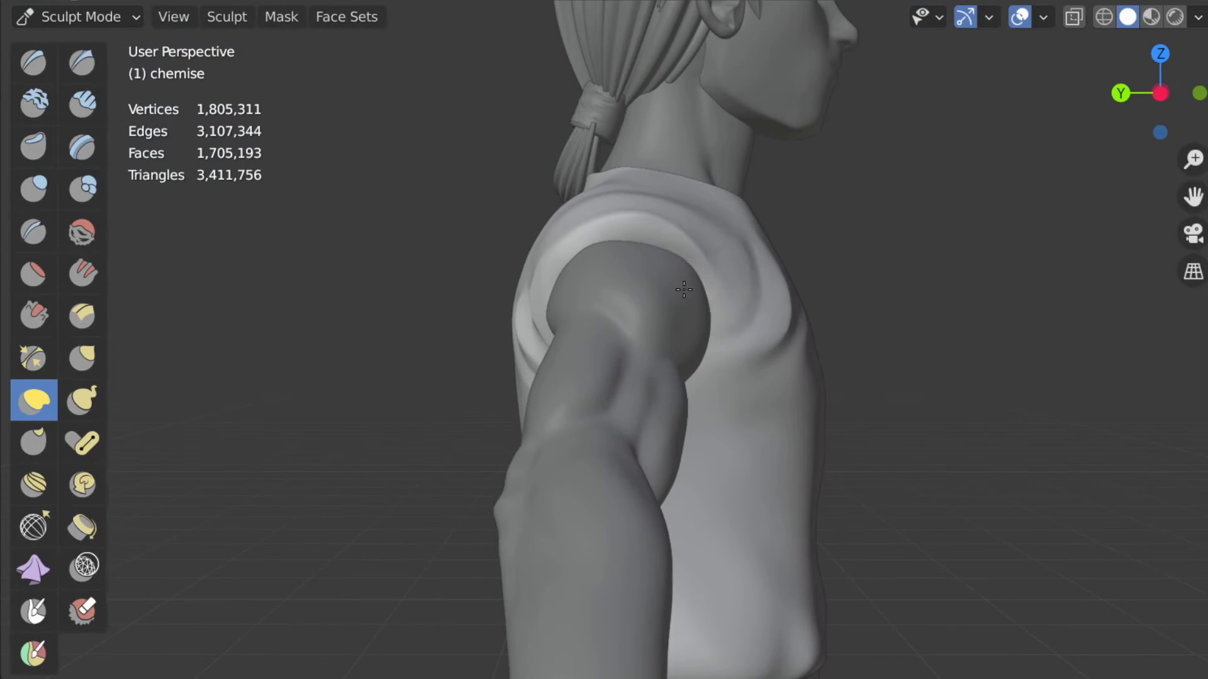
middle_click_drag(743, 207, 593, 295)
scroll(593, 295, "up", 3)
Step: Switch the active sculpt object through Bras Etroit.001, cou and Plane.001
key("alt+q")
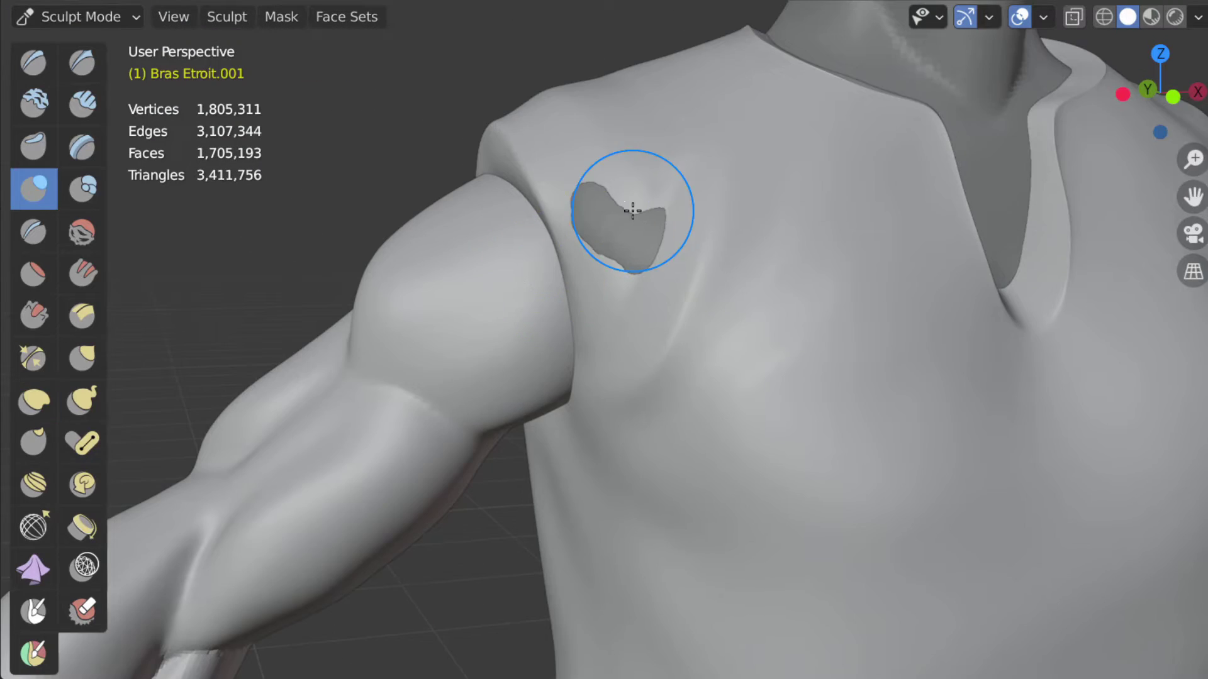
middle_click_drag(632, 211, 850, 54)
left_click(82, 17)
scroll(682, 385, "down", 5)
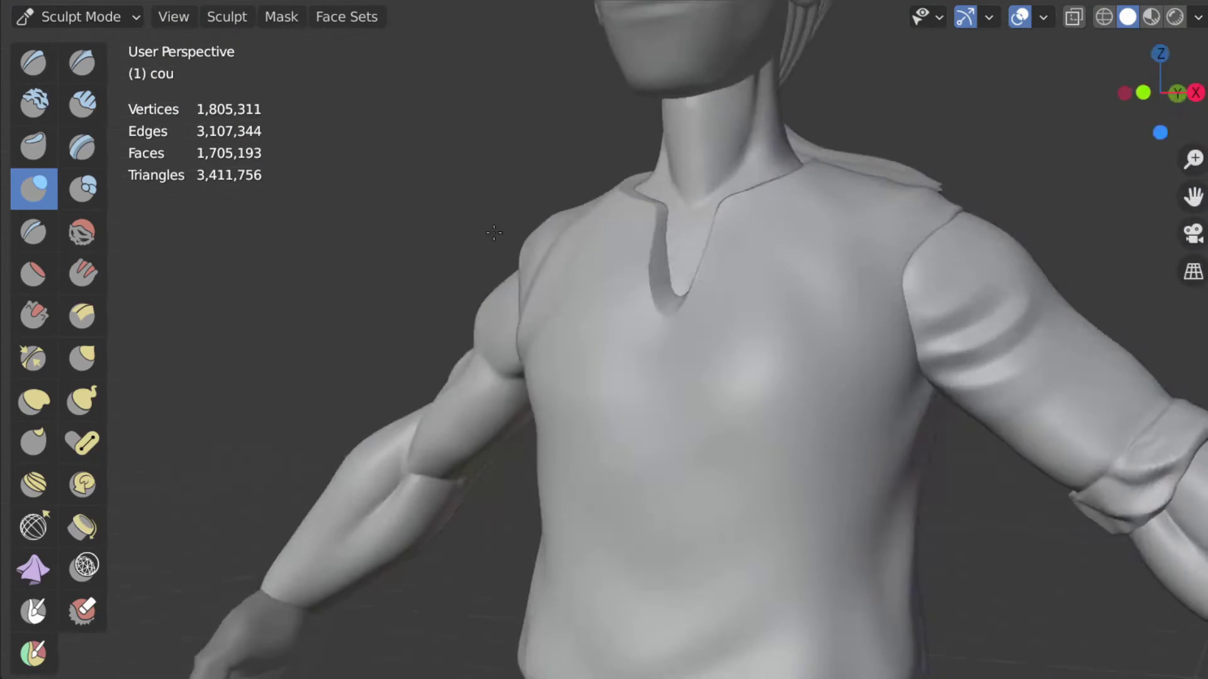
mouse_move(682, 385)
middle_mouse_down()
mouse_move(803, 289)
mouse_move(650, 431)
middle_mouse_up()
key("alt+q")
scroll(782, 291, "up", 5)
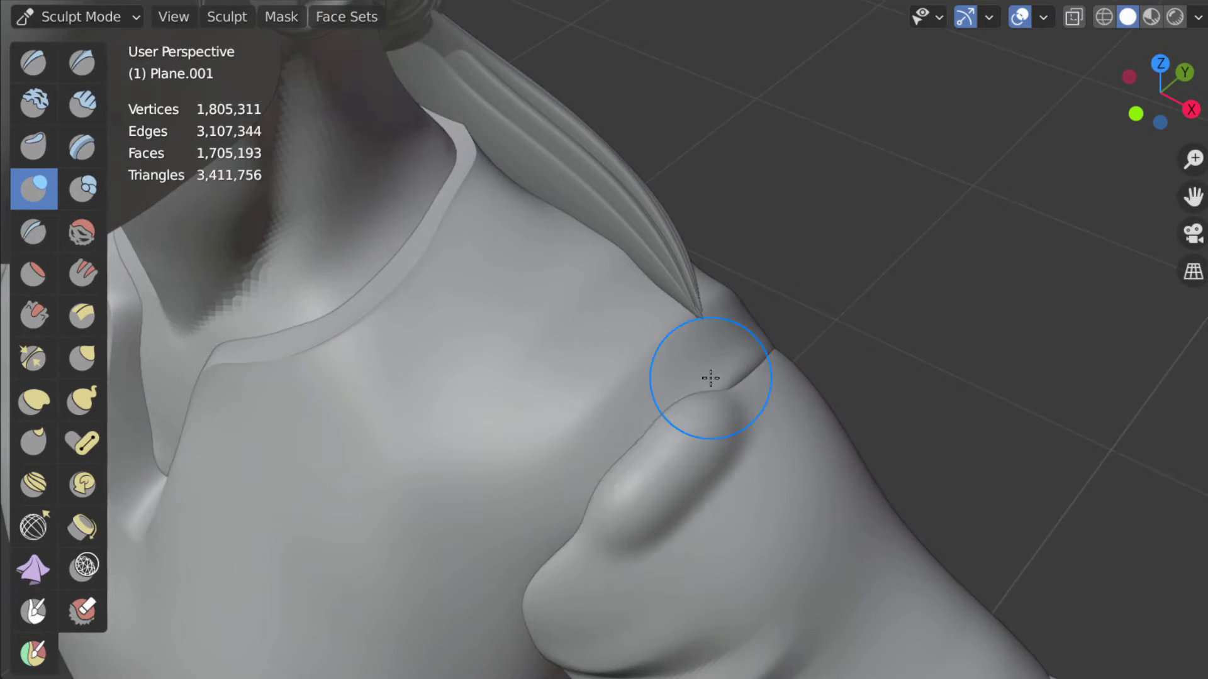
scroll(710, 378, "down", 4)
Step: Blend the shirt shoulder into the sleeve with the Grab brush, checking front and back
key("g")
mouse_move(662, 370)
middle_mouse_down()
mouse_move(615, 337)
mouse_move(520, 421)
mouse_move(474, 350)
middle_mouse_up()
mouse_move(735, 325)
middle_mouse_down()
mouse_move(405, 183)
mouse_move(698, 294)
middle_mouse_up()
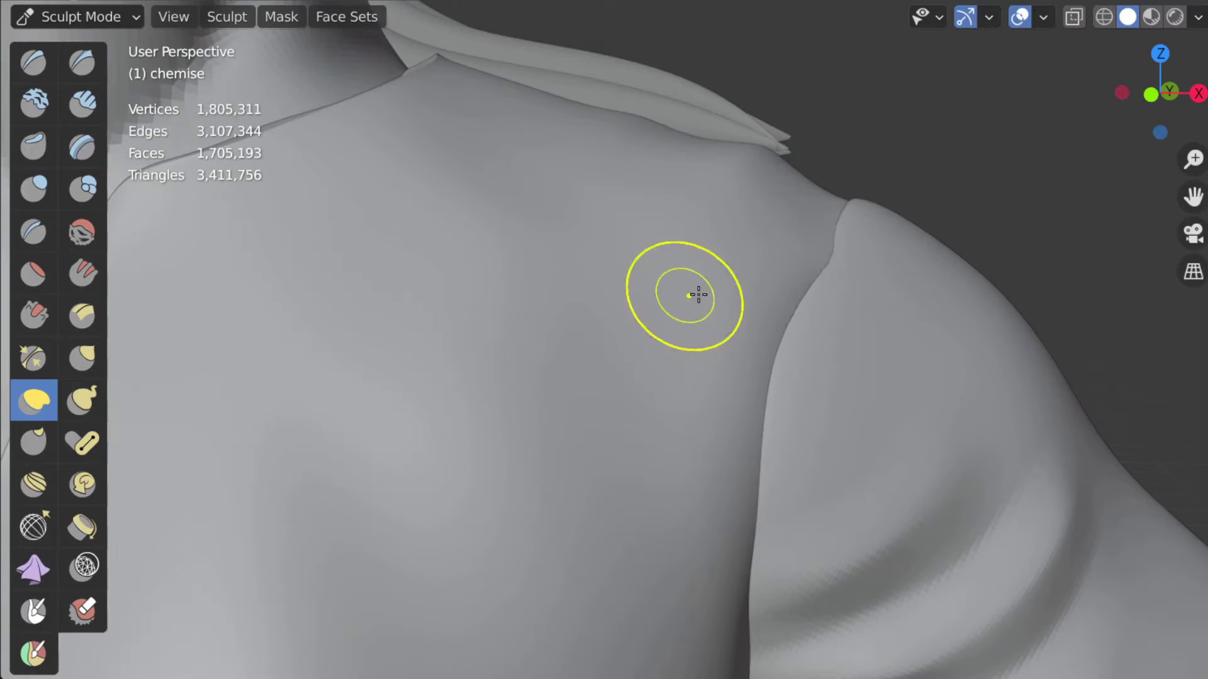
middle_click_drag(827, 186, 723, 270)
scroll(723, 270, "down", 5)
scroll(722, 270, "up", 5)
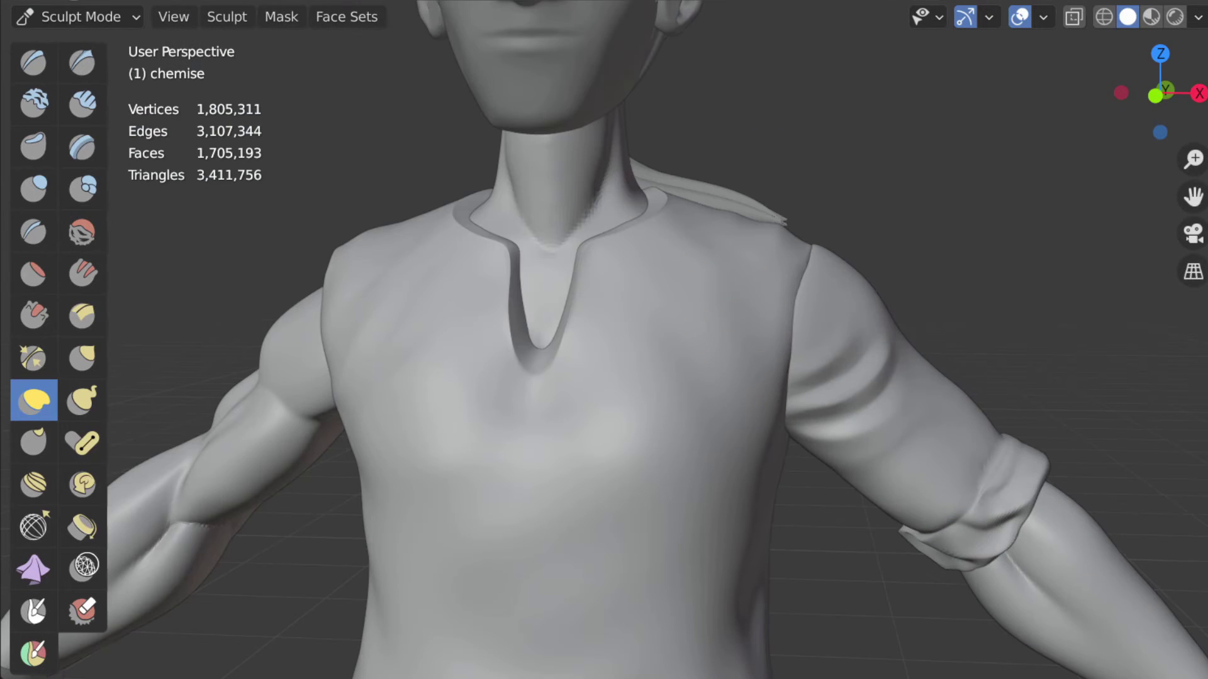
mouse_move(693, 346)
middle_mouse_down()
mouse_move(635, 597)
mouse_move(453, 337)
middle_mouse_up()
key("shift+c")
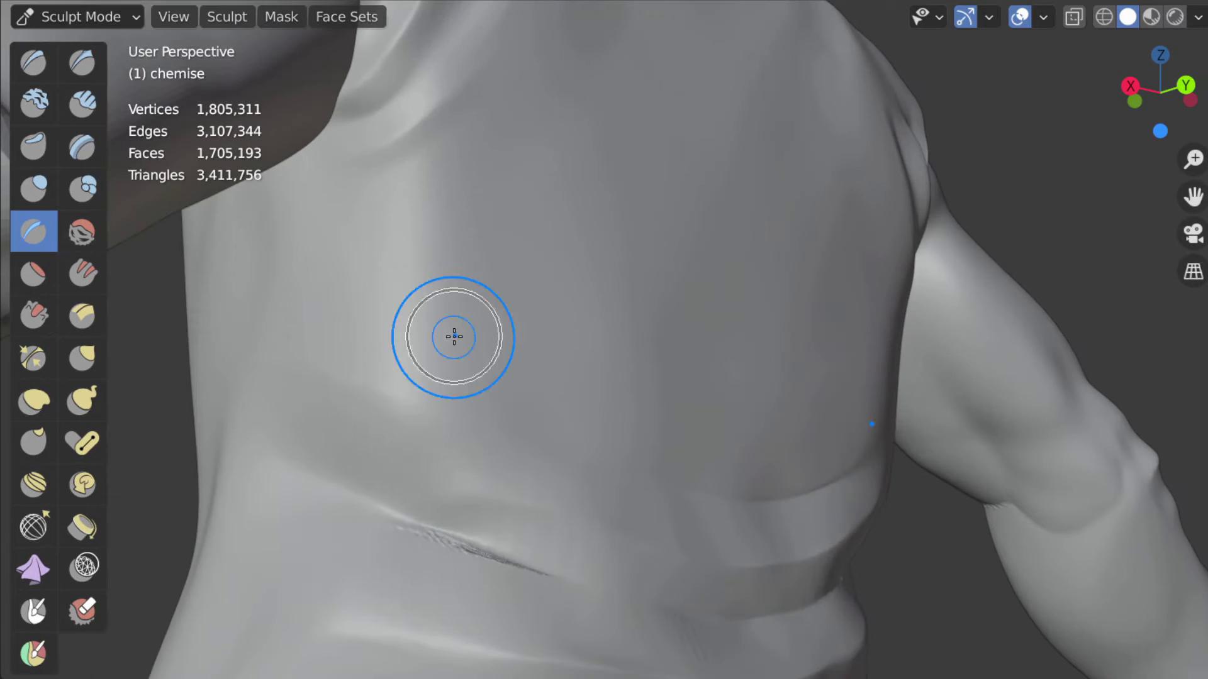
Step: Remesh the chemise to 1,784,156 vertices and resume shaping its torso with Pinch
left_click(1119, 3)
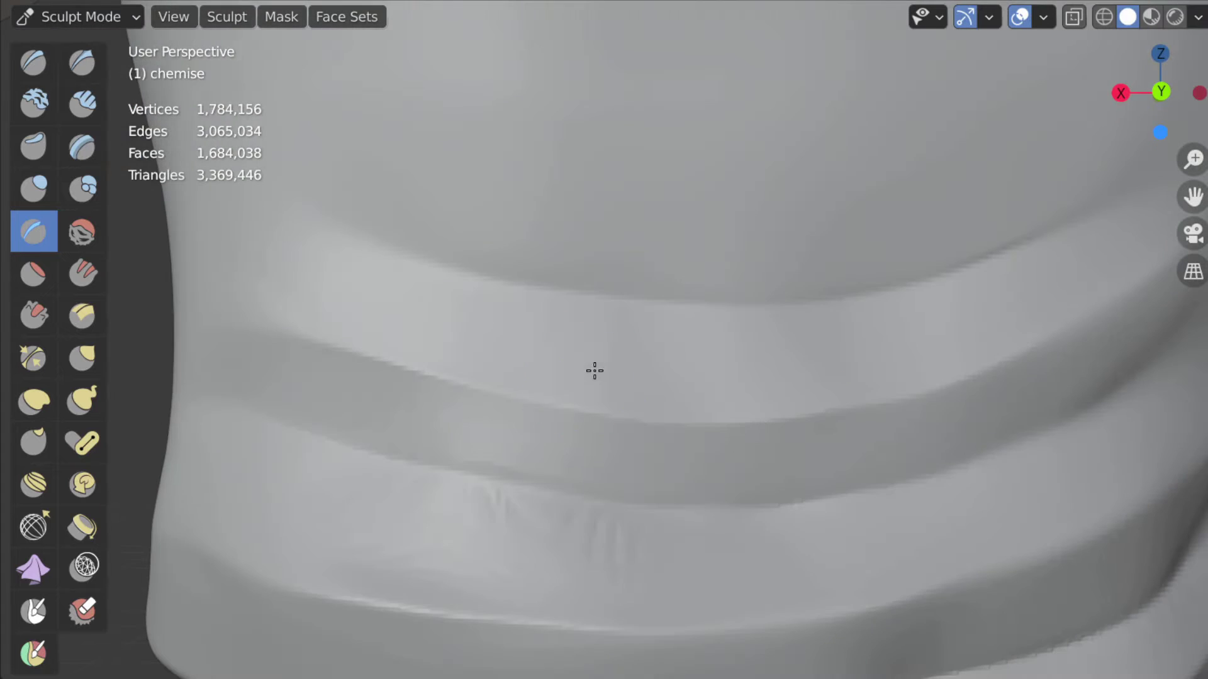
left_click(32, 355)
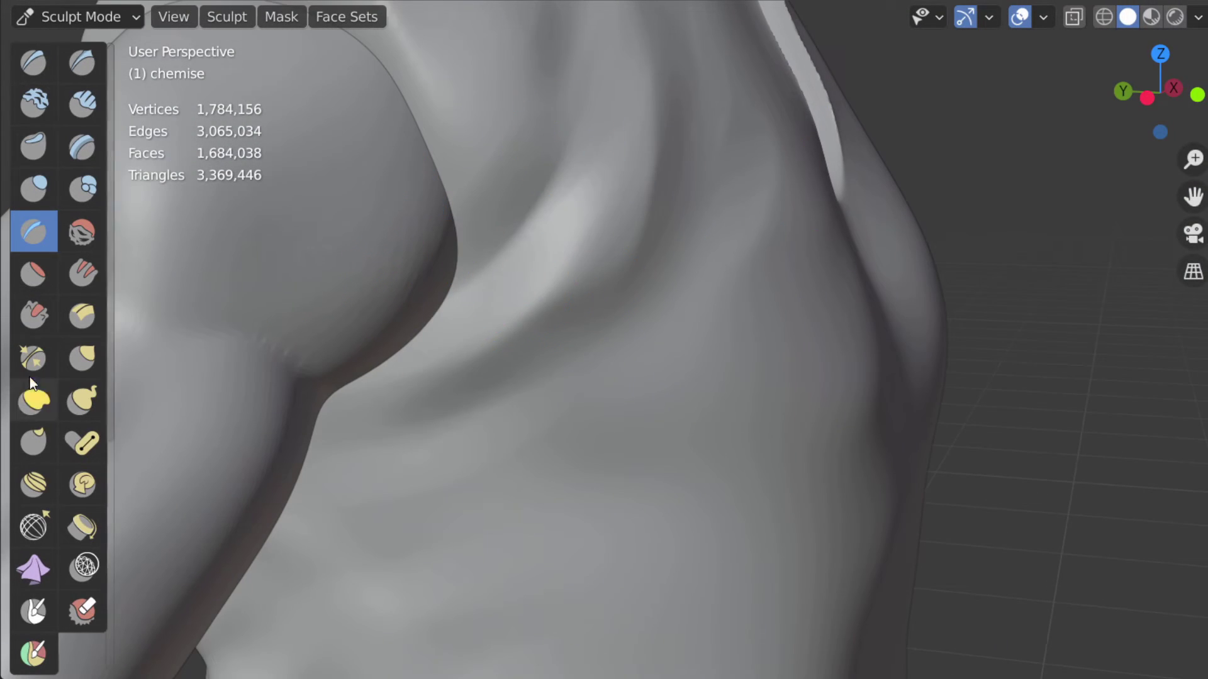
left_click(31, 359)
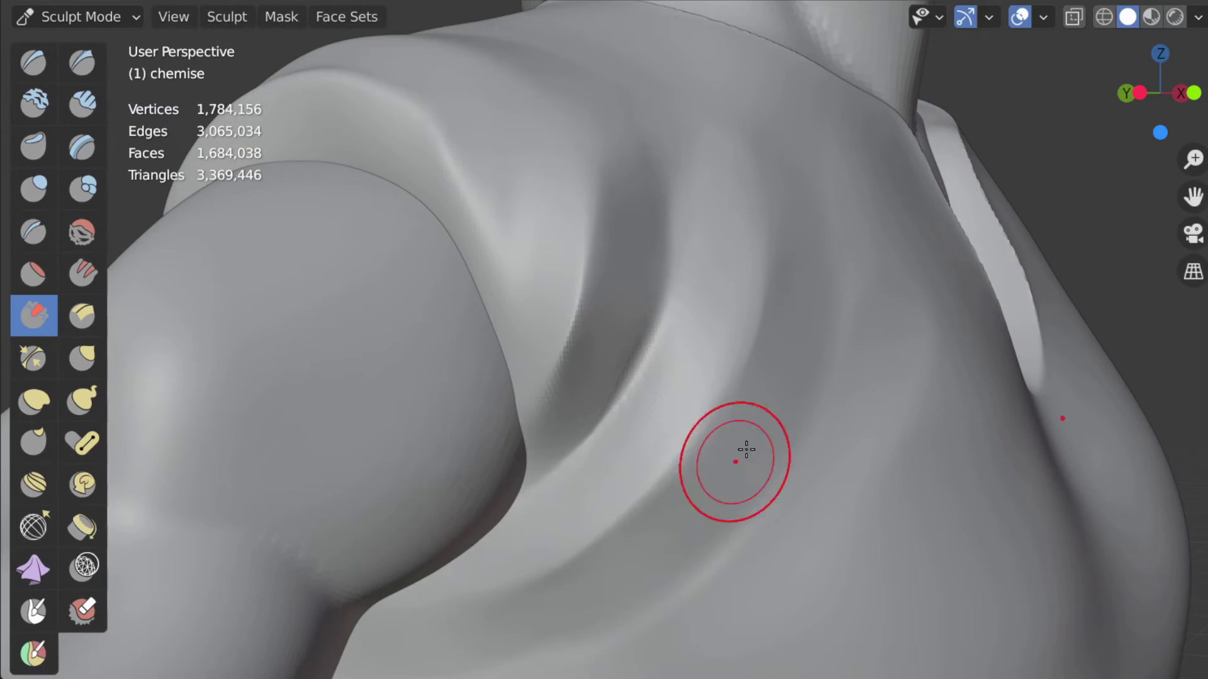
mouse_move(746, 450)
middle_mouse_down()
mouse_move(381, 437)
mouse_move(475, 370)
mouse_move(649, 359)
mouse_move(673, 440)
mouse_move(685, 313)
mouse_move(329, 259)
mouse_move(408, 539)
mouse_move(394, 326)
mouse_move(647, 350)
mouse_move(9, 376)
middle_mouse_up()
key("p")
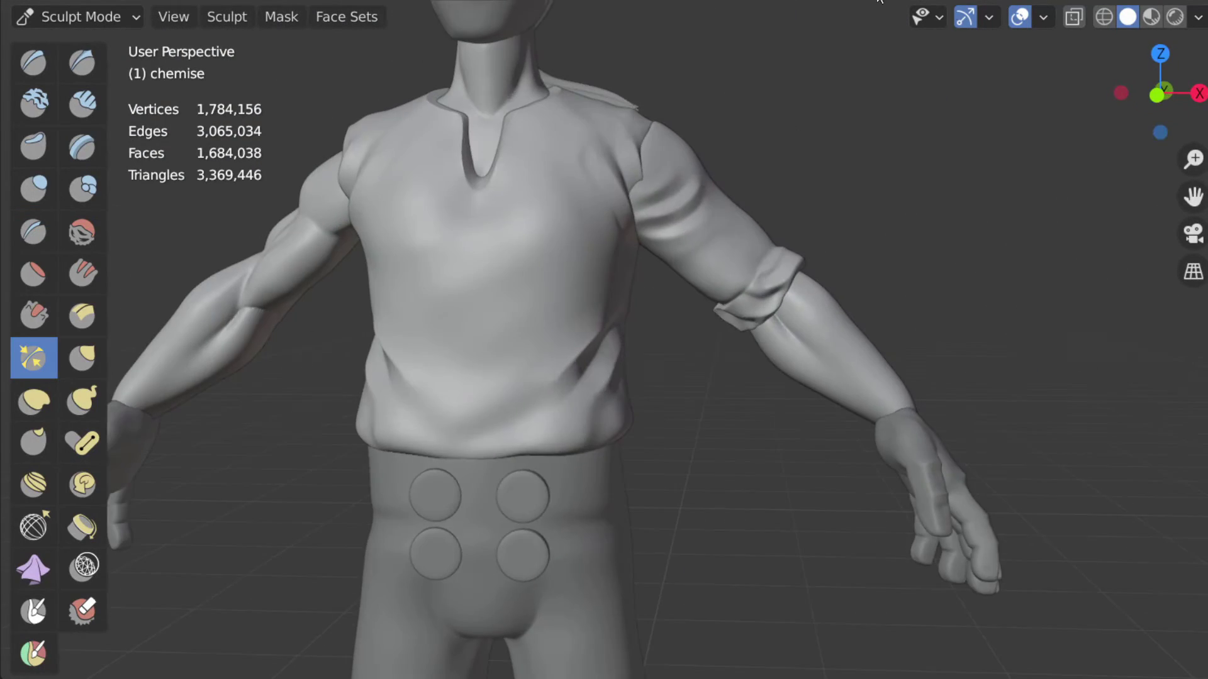
Step: Crease a diagonal fold on the shirt front above the waistband
middle_click_drag(879, 1, 422, 416)
middle_click_drag(503, 372, 821, 140, "ctrl")
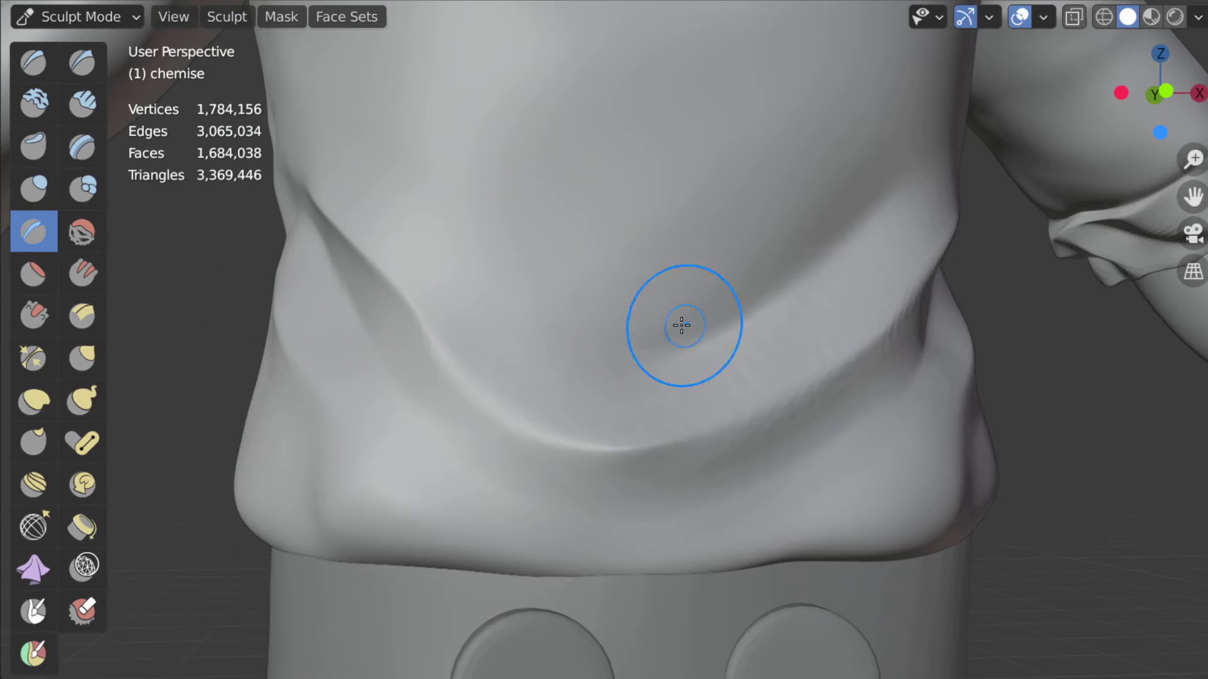
middle_click_drag(669, 524, 428, 229)
scroll(429, 229, "down", 5)
scroll(483, 231, "up", 5)
key("shift+c")
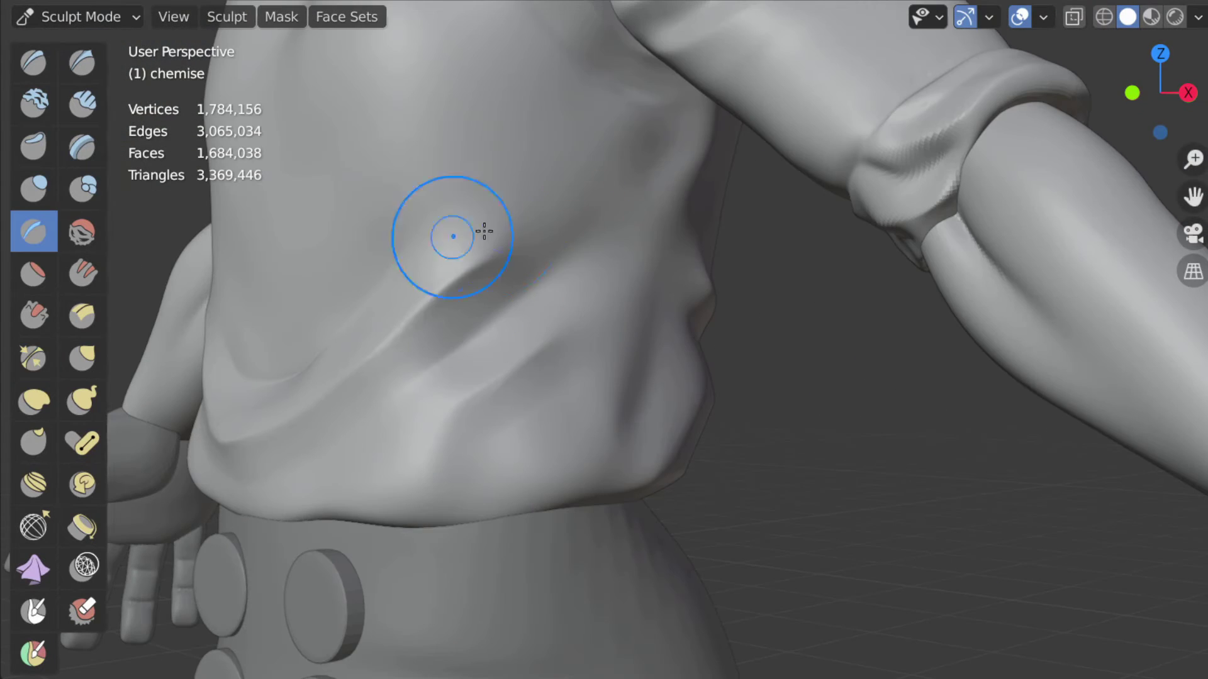
middle_click_drag(530, 359, 541, 346)
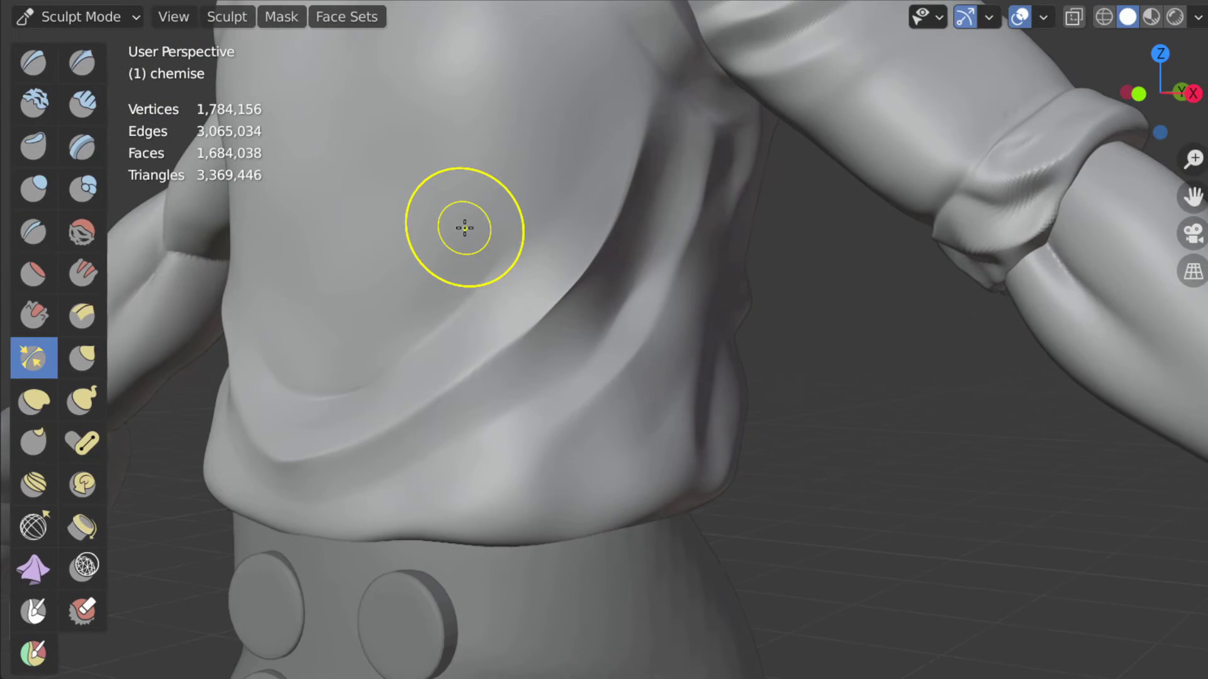
Step: Shape the folds with Elastic Deform and snap to the front view
middle_click_drag(555, 234, 693, 212)
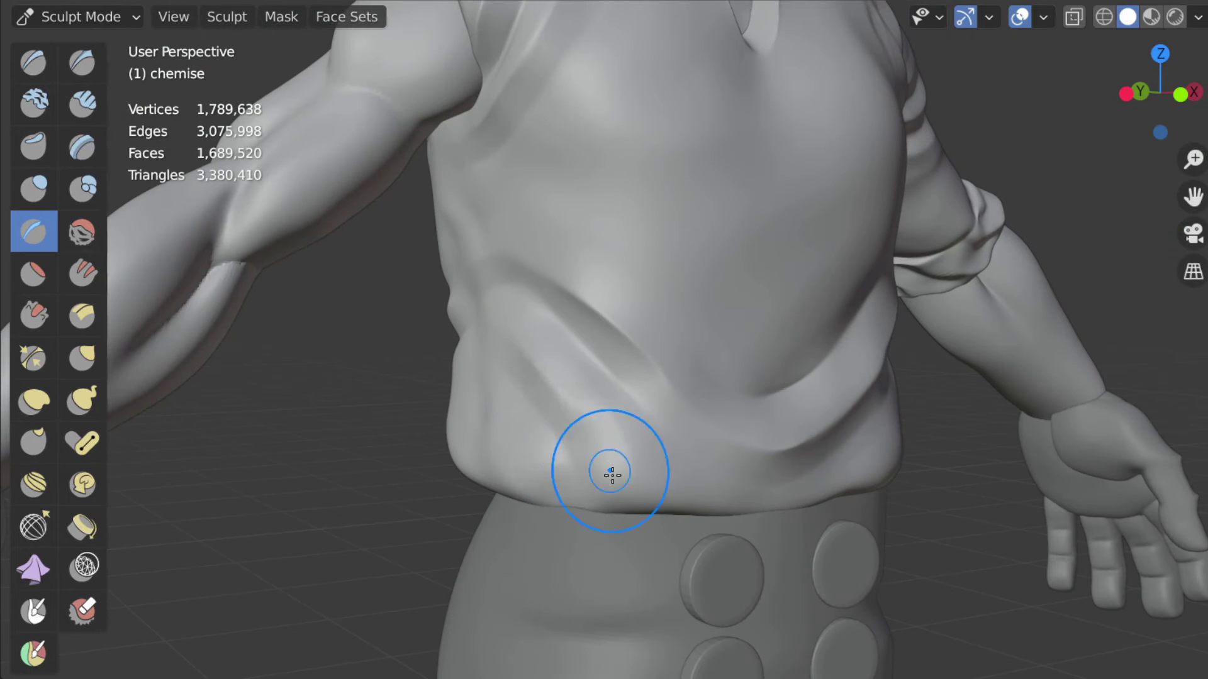
mouse_move(590, 330)
middle_mouse_down()
mouse_move(723, 377)
mouse_move(513, 400)
mouse_move(624, 440)
middle_mouse_up()
mouse_move(530, 484)
middle_mouse_down()
mouse_move(695, 286)
mouse_move(621, 189)
mouse_move(498, 246)
mouse_move(472, 129)
mouse_move(459, 121)
mouse_move(494, 143)
mouse_move(677, 114)
mouse_move(782, 13)
mouse_move(445, 122)
middle_mouse_up()
key("e")
scroll(485, 194, "up", 3)
mouse_move(486, 195)
middle_mouse_down()
mouse_move(607, 423)
mouse_move(997, 377)
mouse_move(493, 180)
mouse_move(493, 296)
middle_mouse_up()
key("KP_1")
Step: Switch to Object Mode, clear the selection, and orbit from the front view to the shirt back
left_click(76, 16)
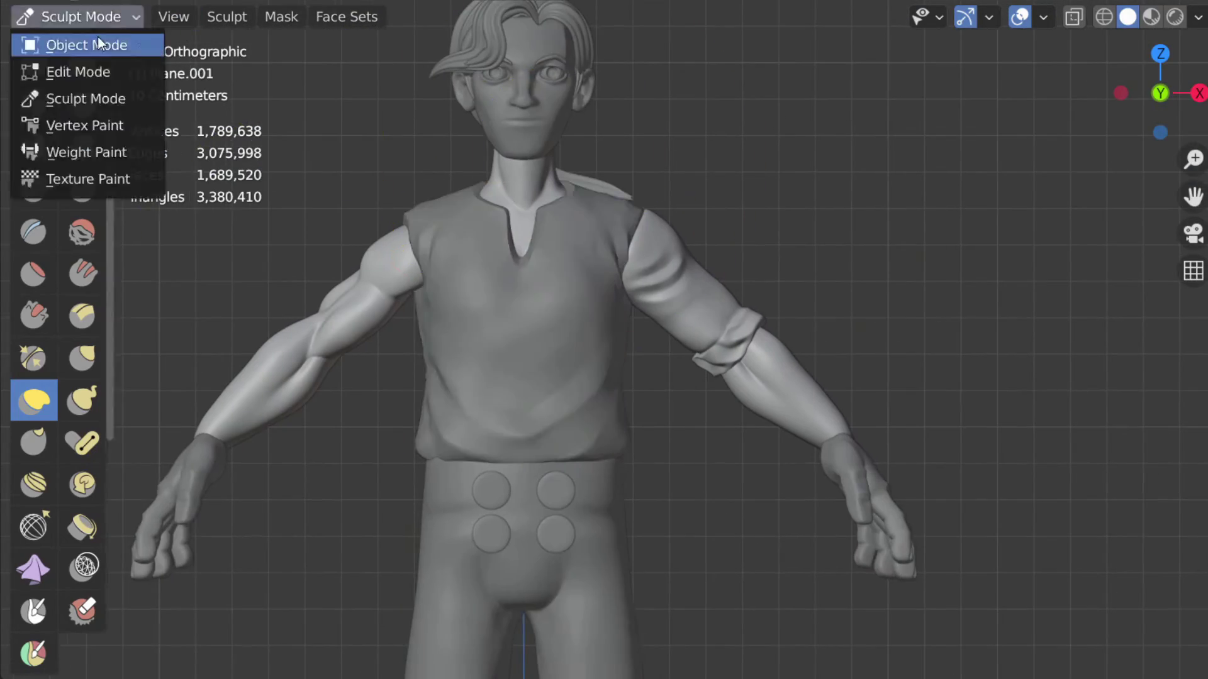
left_click(97, 43)
key("alt+a")
middle_click_drag(553, 390, 515, 353)
key("KP_1")
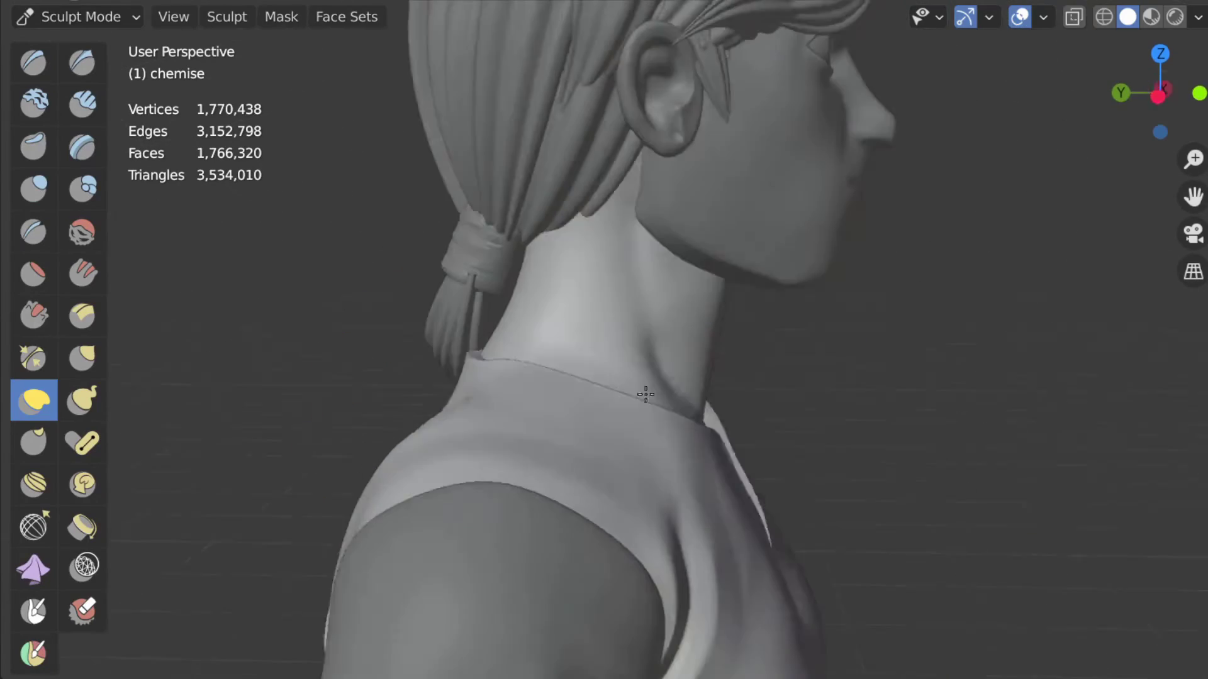
middle_click_drag(637, 514, 725, 479)
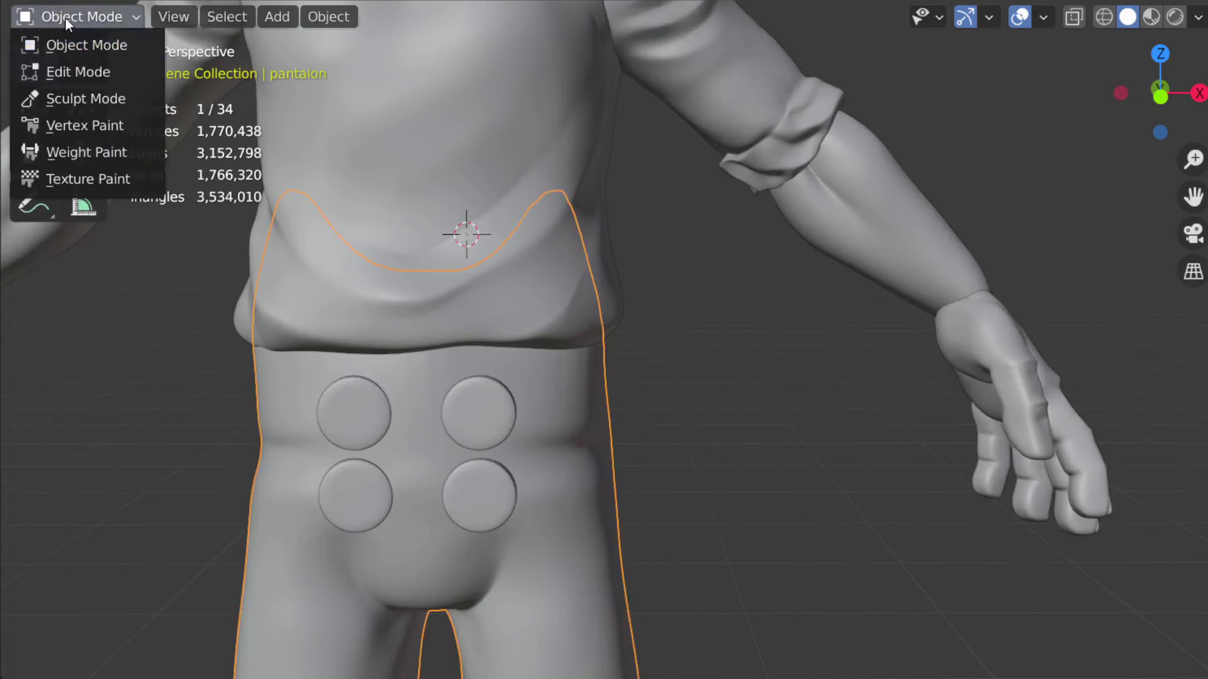
Step: Inspect the pantalon trousers from side, front and side-back views
scroll(686, 189, "down", 3)
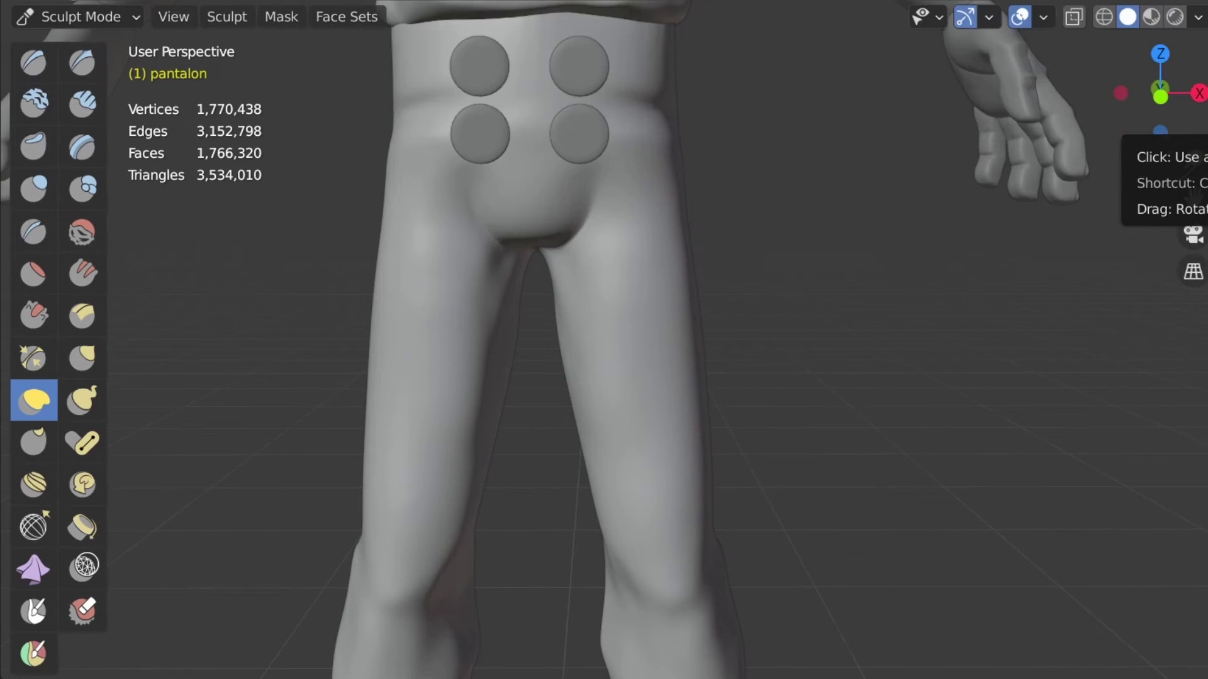
scroll(704, 248, "down", 3)
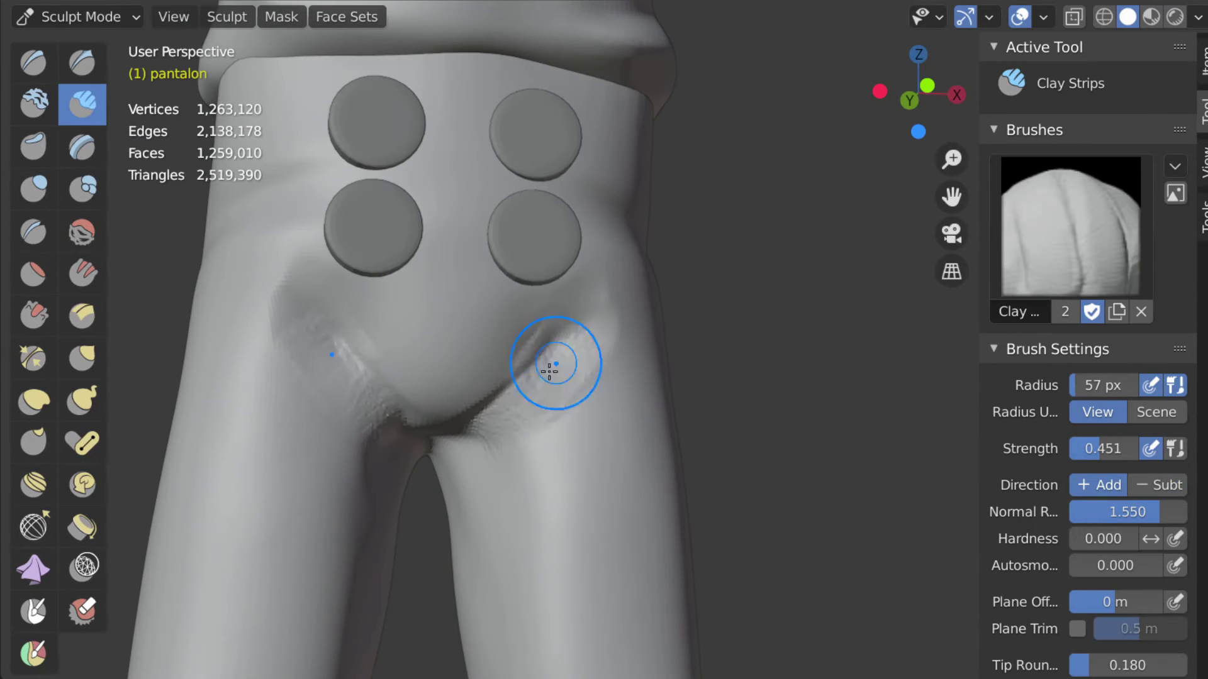
scroll(577, 292, "down", 3)
middle_click_drag(356, 154, 428, 310)
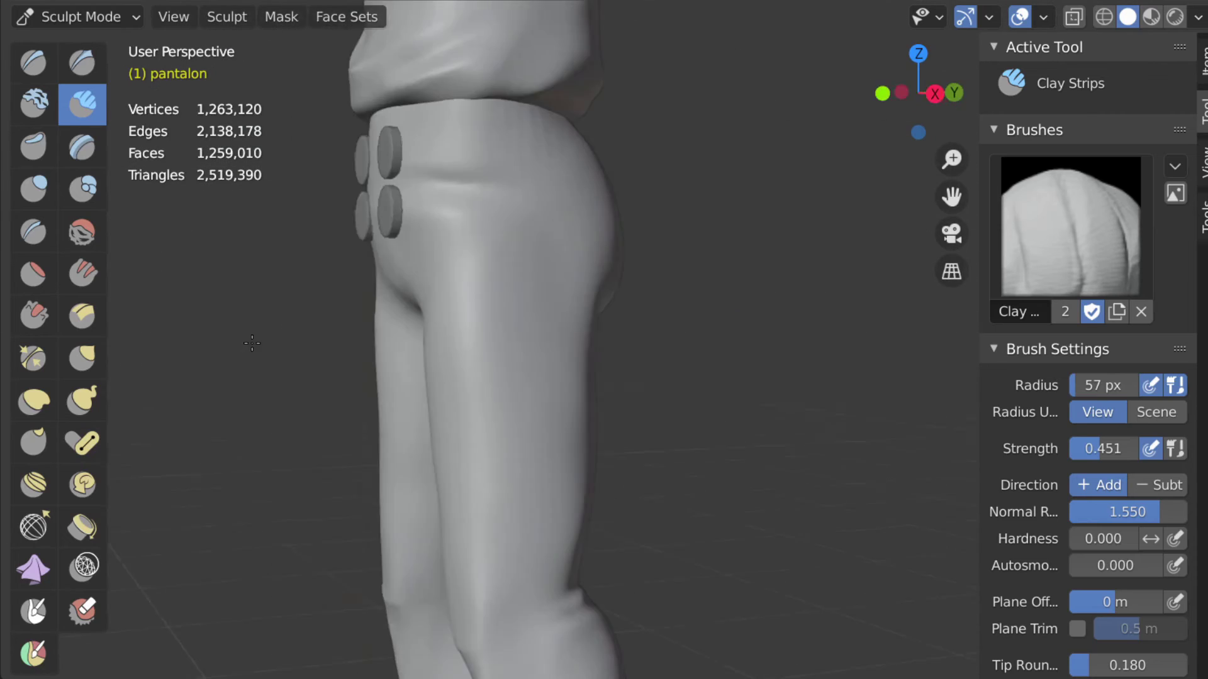
key("KP_1")
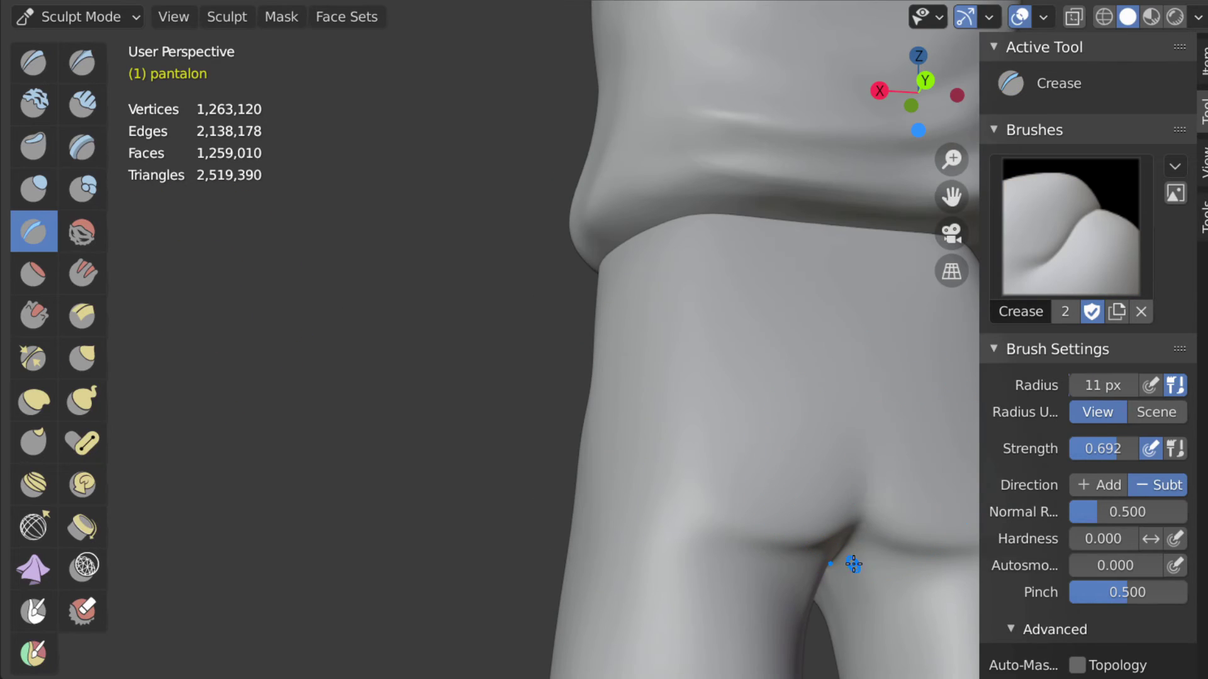
mouse_move(854, 564)
middle_mouse_down()
mouse_move(864, 212)
mouse_move(609, 183)
middle_mouse_up()
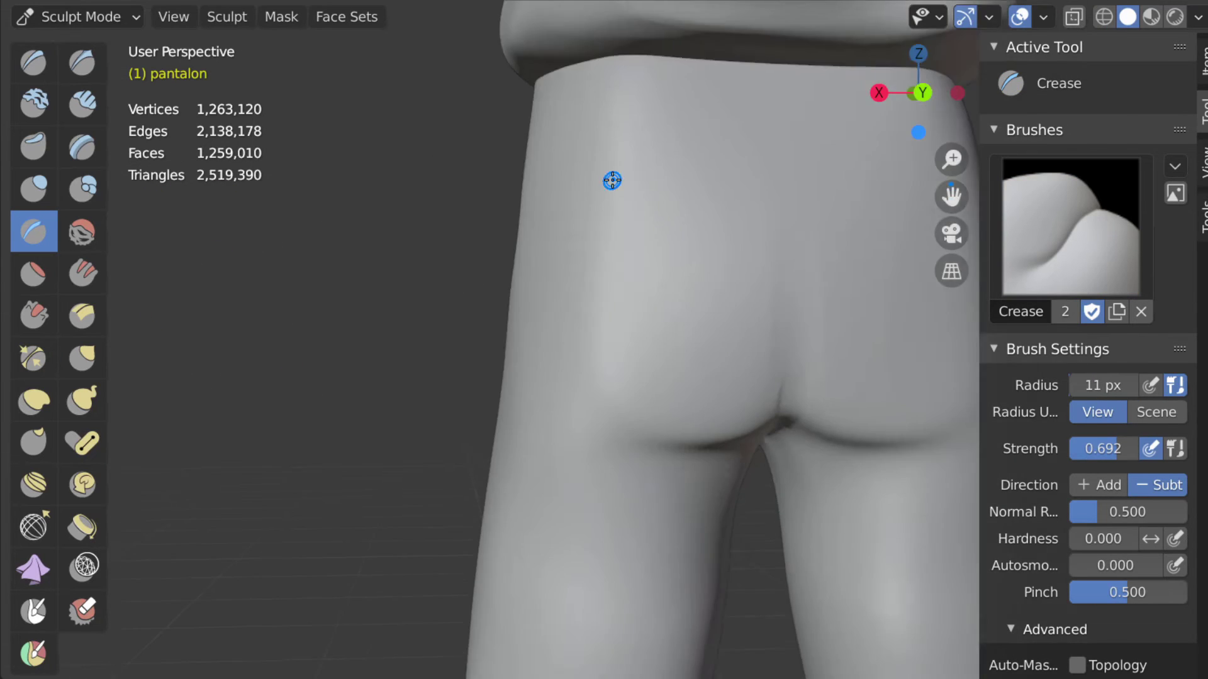
Step: Select the Crease brush and close in on the trousers' crotch from the front
scroll(628, 325, "down", 5)
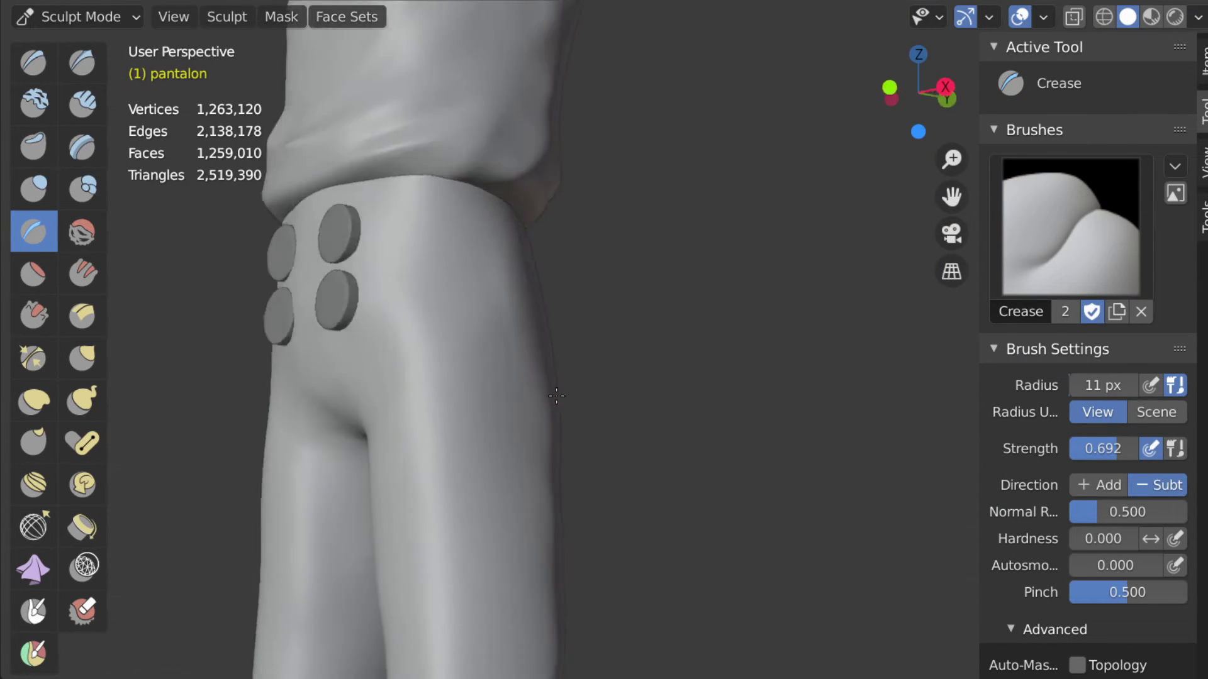
left_click(35, 231)
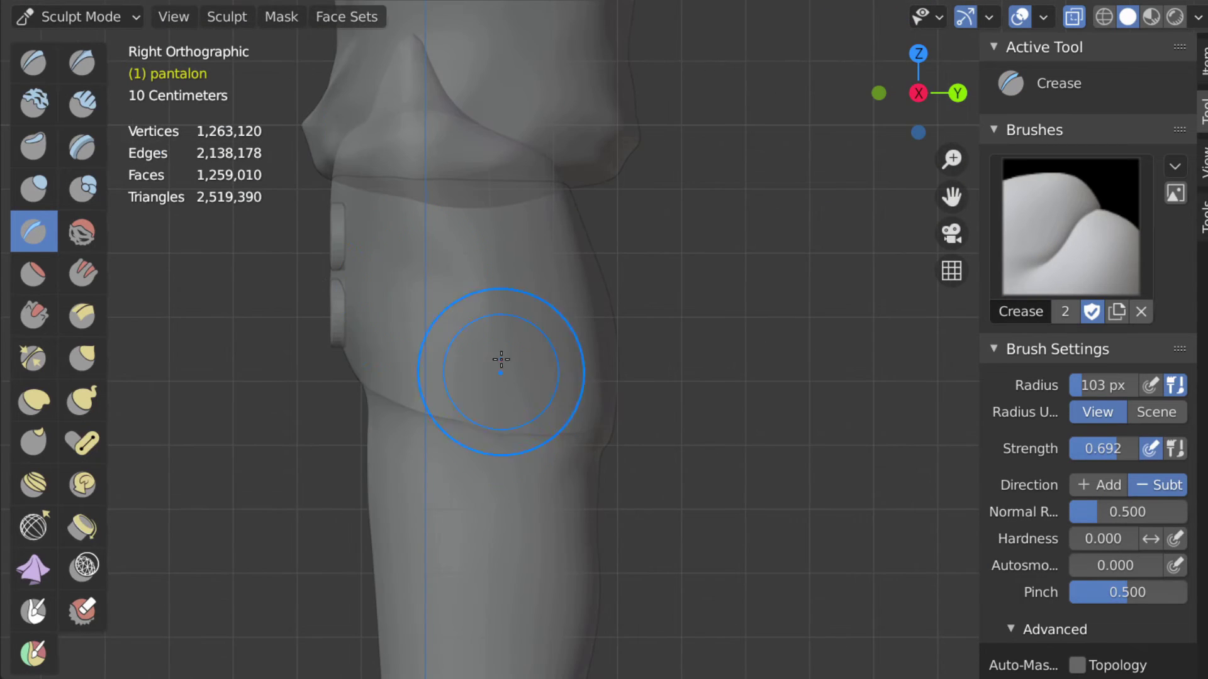
mouse_move(501, 359)
middle_mouse_down()
mouse_move(629, 289)
mouse_move(380, 298)
middle_mouse_up()
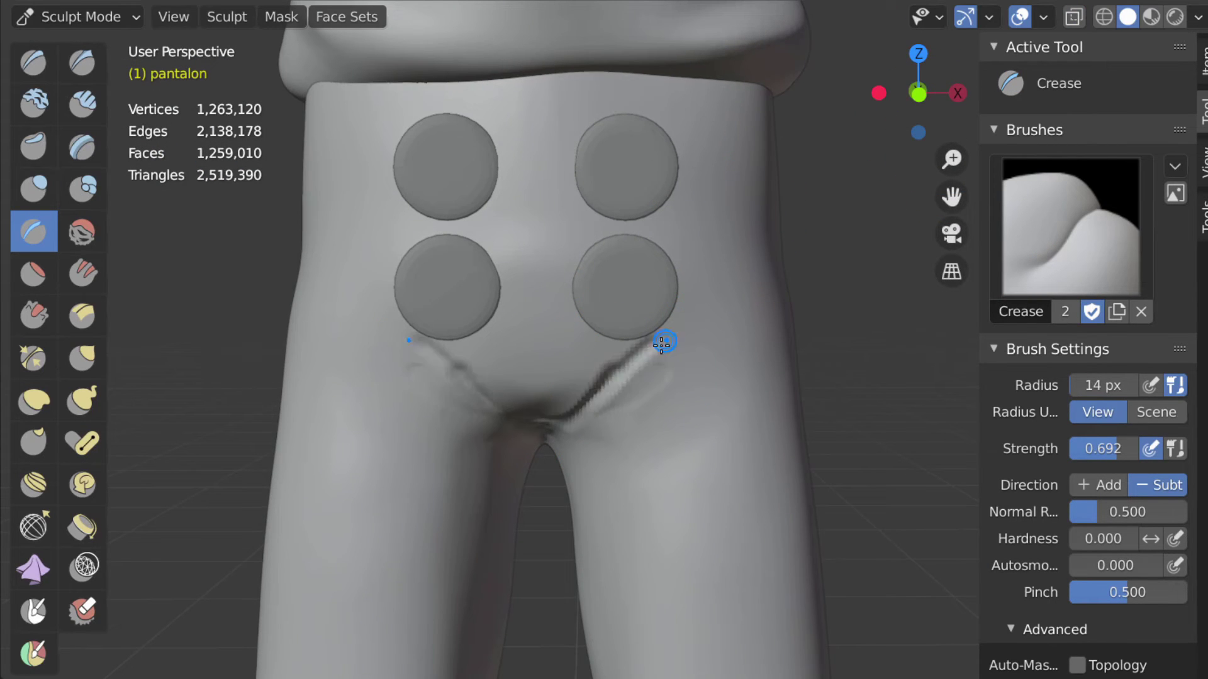
left_click(82, 104)
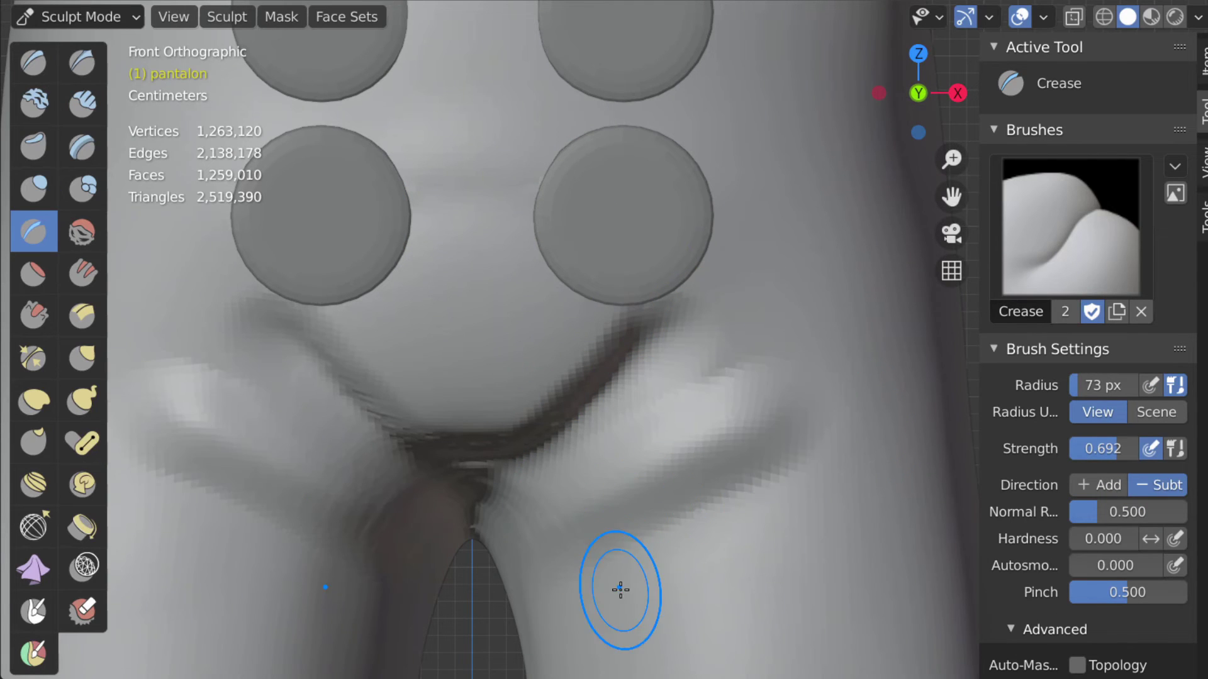
middle_click_drag(650, 546, 625, 357)
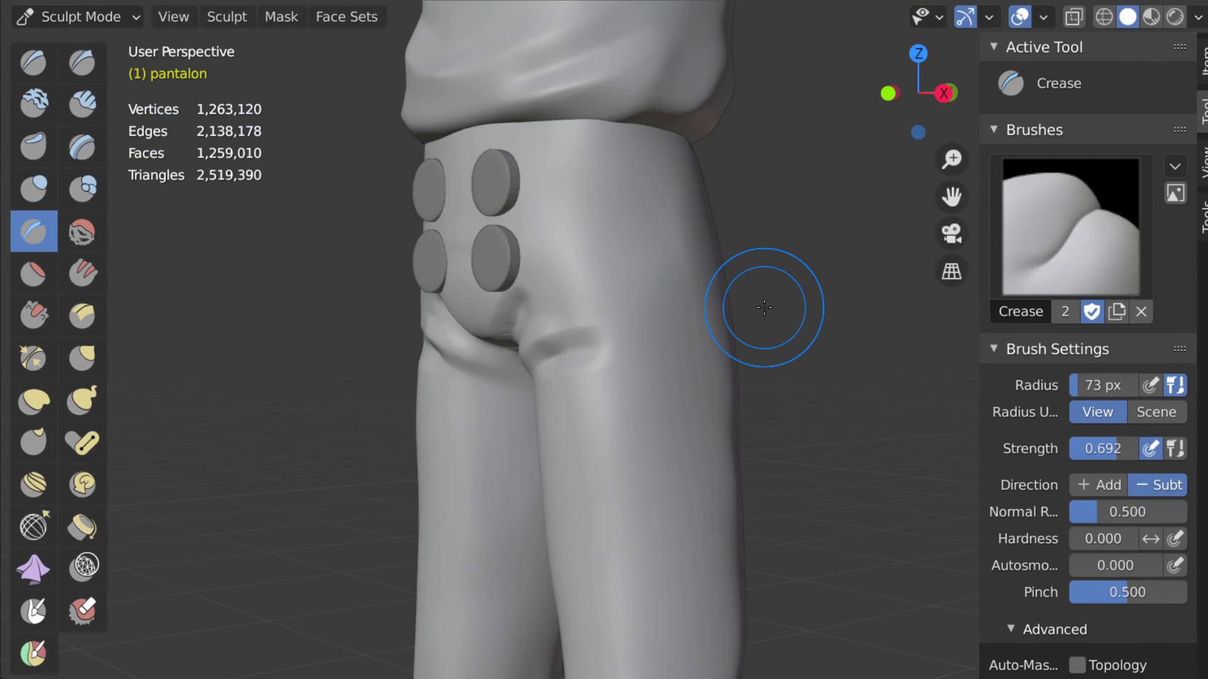
middle_click_drag(764, 307, 599, 296)
scroll(596, 329, "up", 3)
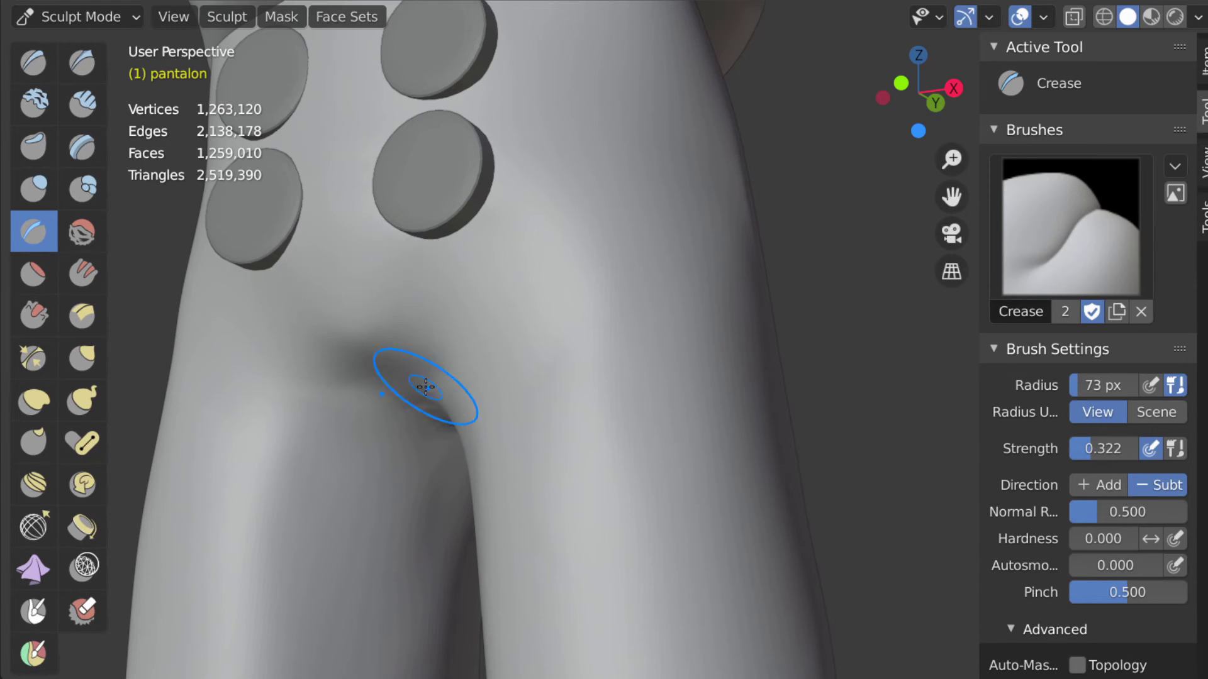
Step: Orbit around the crotch folds to check them, then pick the Pinch and Elastic Deform brushes
middle_click_drag(426, 387, 637, 342)
middle_click_drag(571, 467, 515, 462)
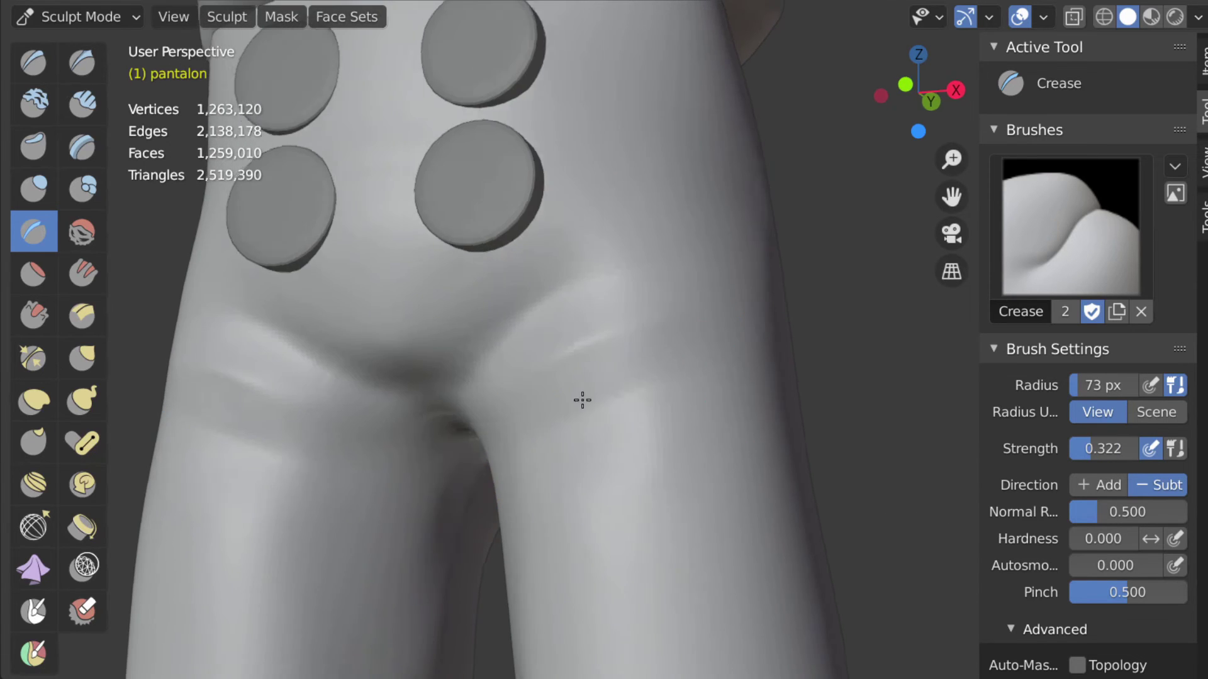
mouse_move(582, 400)
middle_mouse_down()
mouse_move(443, 291)
mouse_move(558, 426)
mouse_move(574, 502)
mouse_move(281, 290)
mouse_move(598, 383)
mouse_move(542, 423)
mouse_move(404, 377)
mouse_move(304, 463)
mouse_move(579, 466)
mouse_move(598, 485)
mouse_move(485, 575)
mouse_move(515, 396)
mouse_move(574, 302)
mouse_move(728, 162)
mouse_move(786, 137)
mouse_move(588, 181)
mouse_move(485, 229)
mouse_move(539, 122)
mouse_move(555, 128)
middle_mouse_up()
key("p")
left_click(33, 400)
scroll(556, 128, "up", 5)
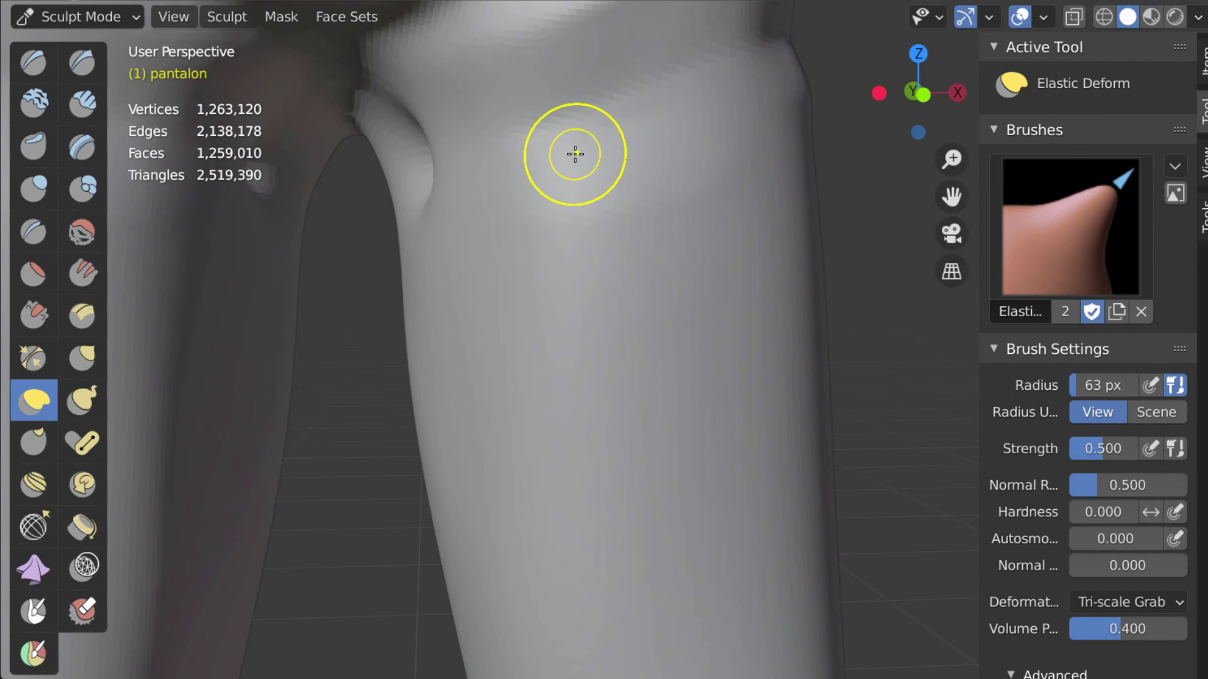
Step: Switch back to the Crease brush and orbit round to the back of the trousers
key("shift+c")
scroll(278, 559, "down", 5)
scroll(335, 561, "down", 3)
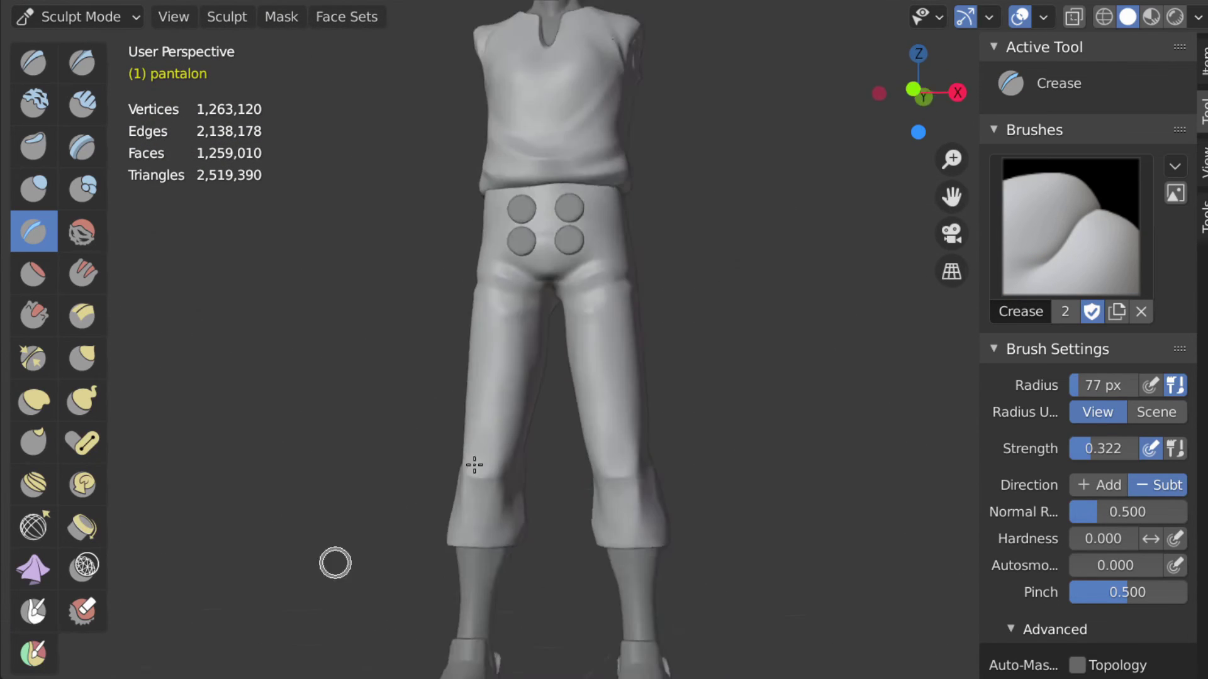
middle_click_drag(334, 561, 675, 214)
key("i")
middle_click_drag(604, 224, 782, 48)
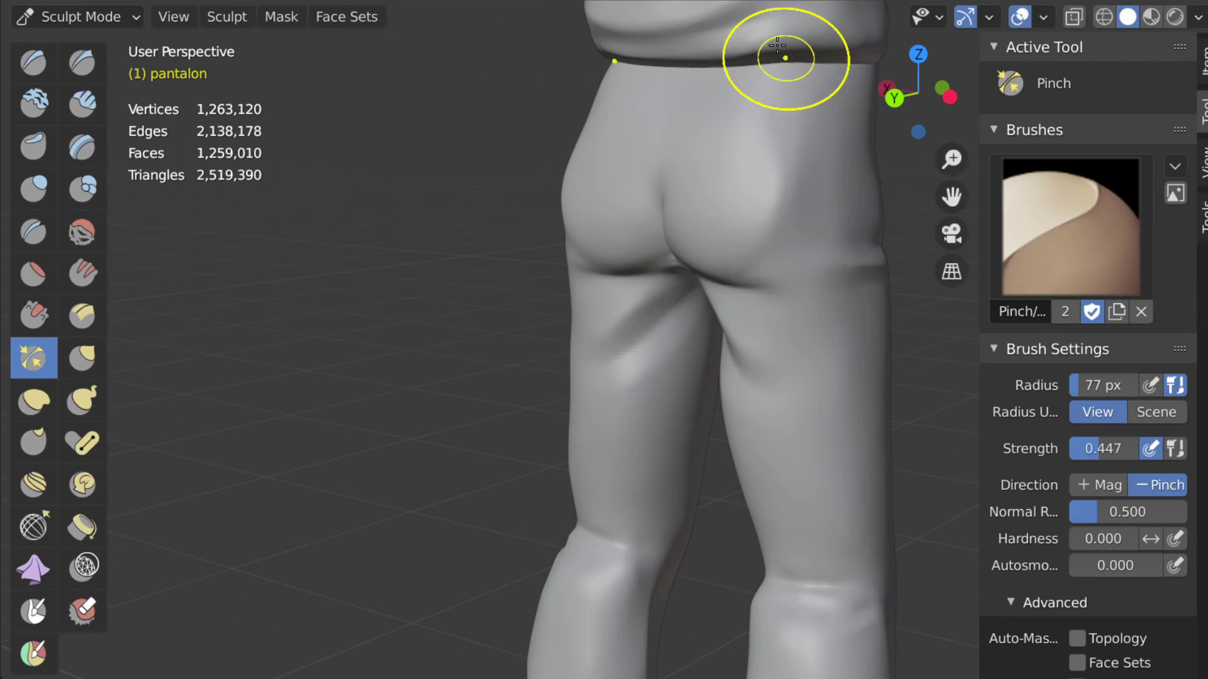
scroll(763, 224, "down", 1)
Step: Crease the trouser seat, enlarging the brush to about 144 px
key("shift+c")
scroll(617, 249, "up", 5)
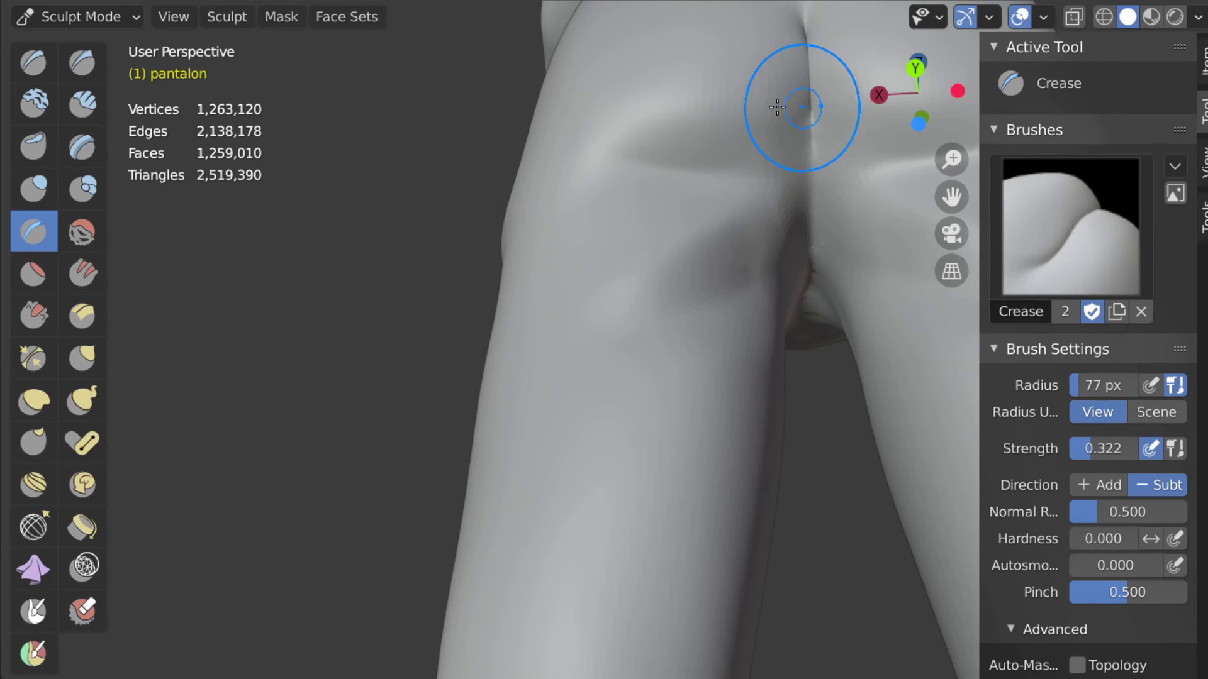
middle_click_drag(782, 108, 655, 458)
scroll(271, 436, "up", 3)
scroll(272, 361, "down", 5)
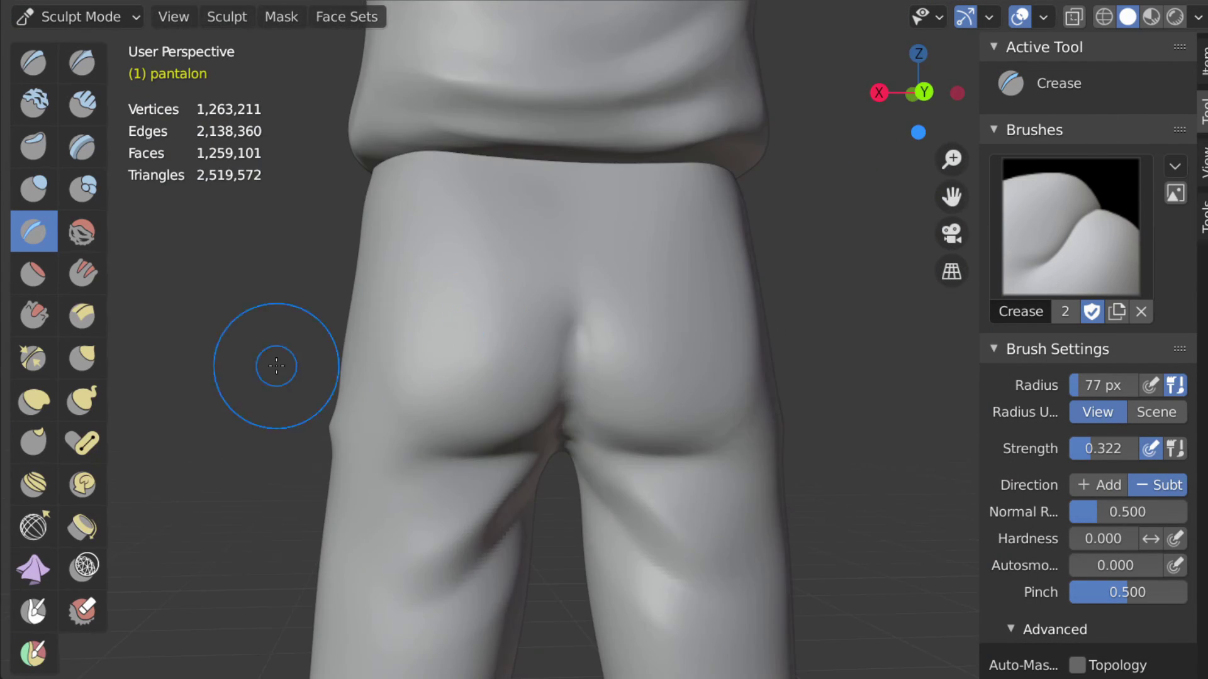
key("f")
mouse_move(272, 361)
middle_mouse_down()
mouse_move(423, 283)
mouse_move(694, 316)
mouse_move(509, 478)
middle_mouse_up()
scroll(451, 447, "up", 3)
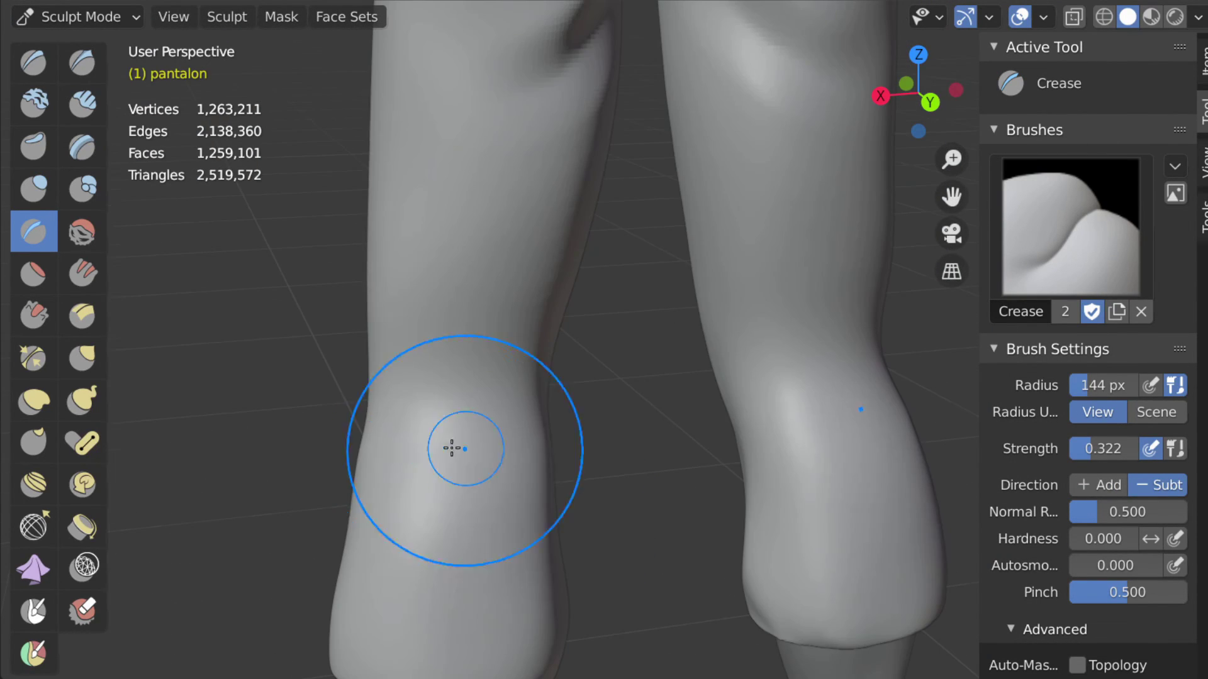
left_click(440, 436)
Step: Return to Object Mode and view the whole character from the front and left side
middle_click_drag(440, 436, 445, 435)
mouse_move(338, 449)
middle_mouse_down()
mouse_move(545, 432)
mouse_move(575, 334)
middle_mouse_up()
scroll(574, 334, "down", 5)
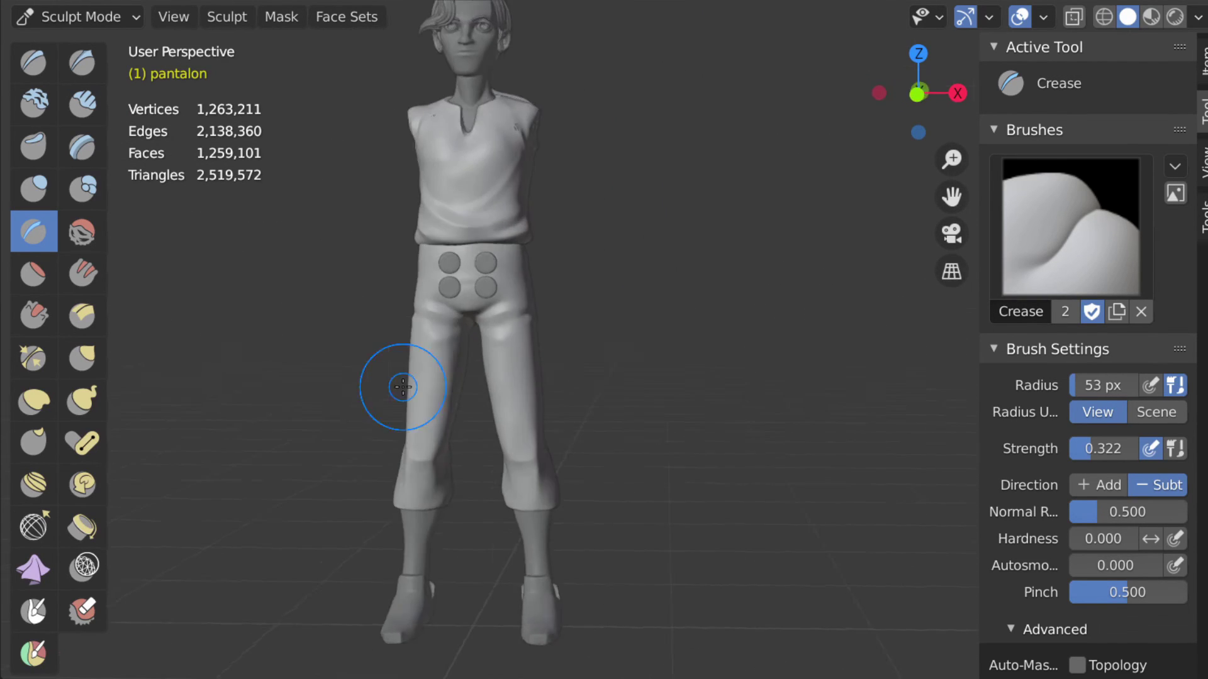
key("KP_1")
key("ctrl+Tab")
mouse_move(696, 360)
middle_mouse_down()
mouse_move(674, 375)
mouse_move(479, 363)
mouse_move(635, 362)
middle_mouse_up()
scroll(663, 372, "up", 2)
scroll(679, 353, "down", 2)
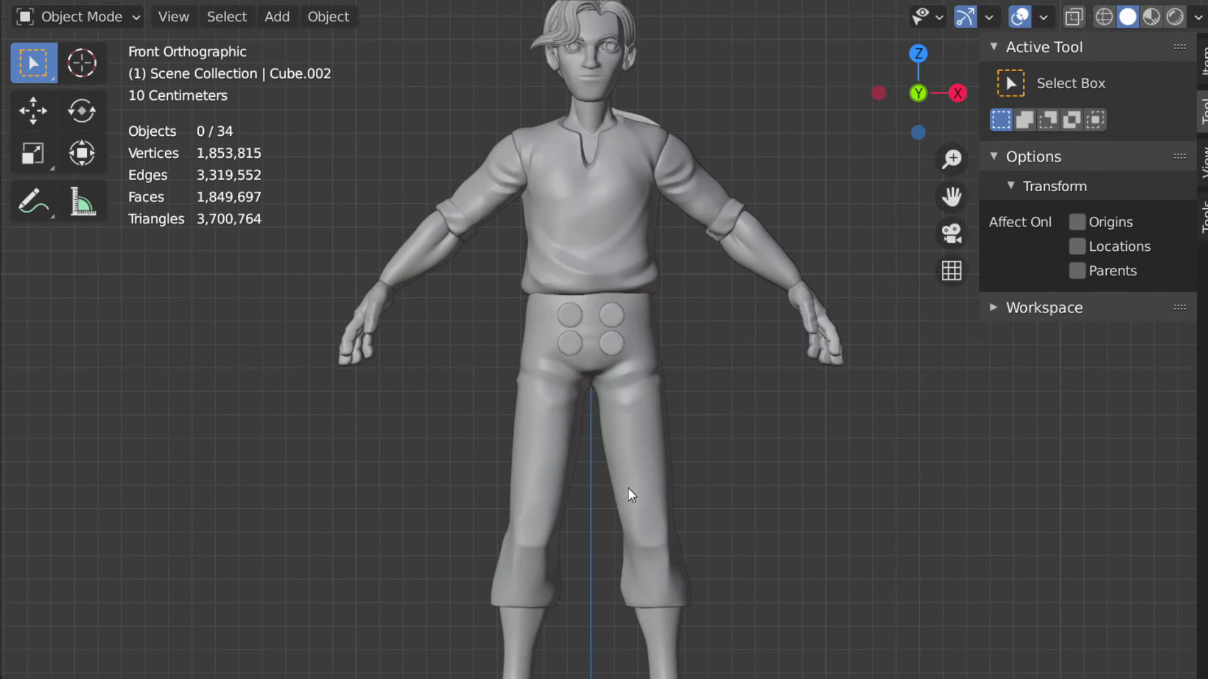
middle_click_drag(629, 494, 599, 504)
scroll(598, 505, "up", 3)
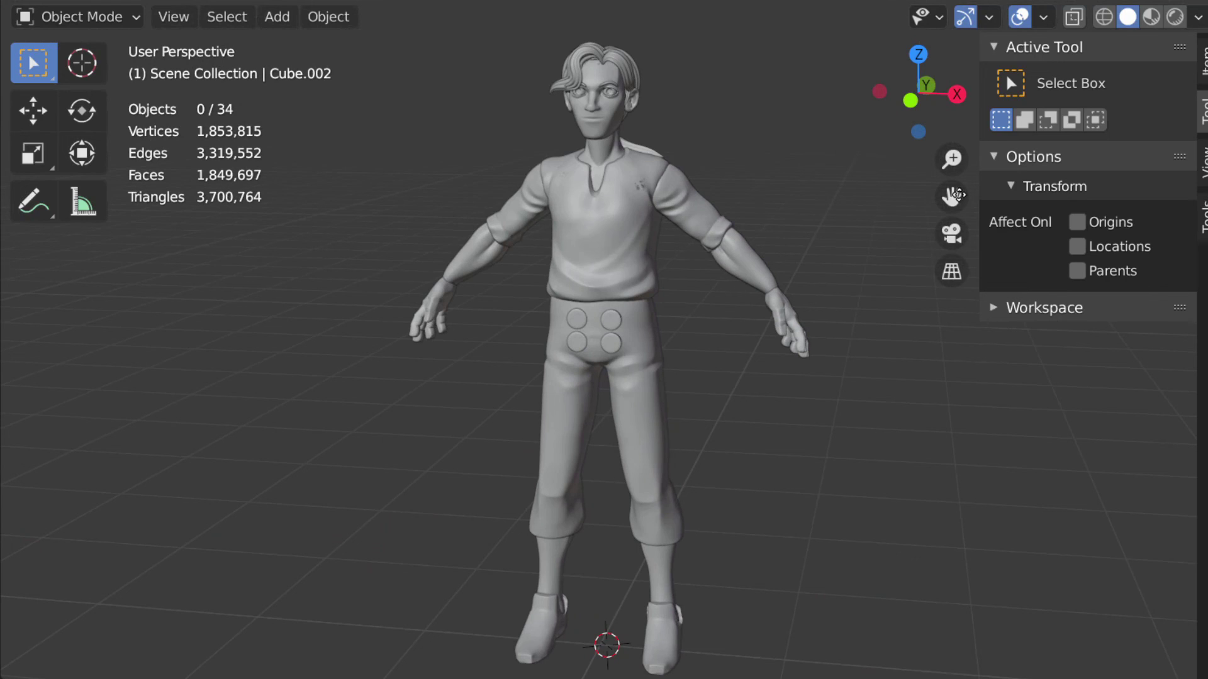
left_click(1197, 18)
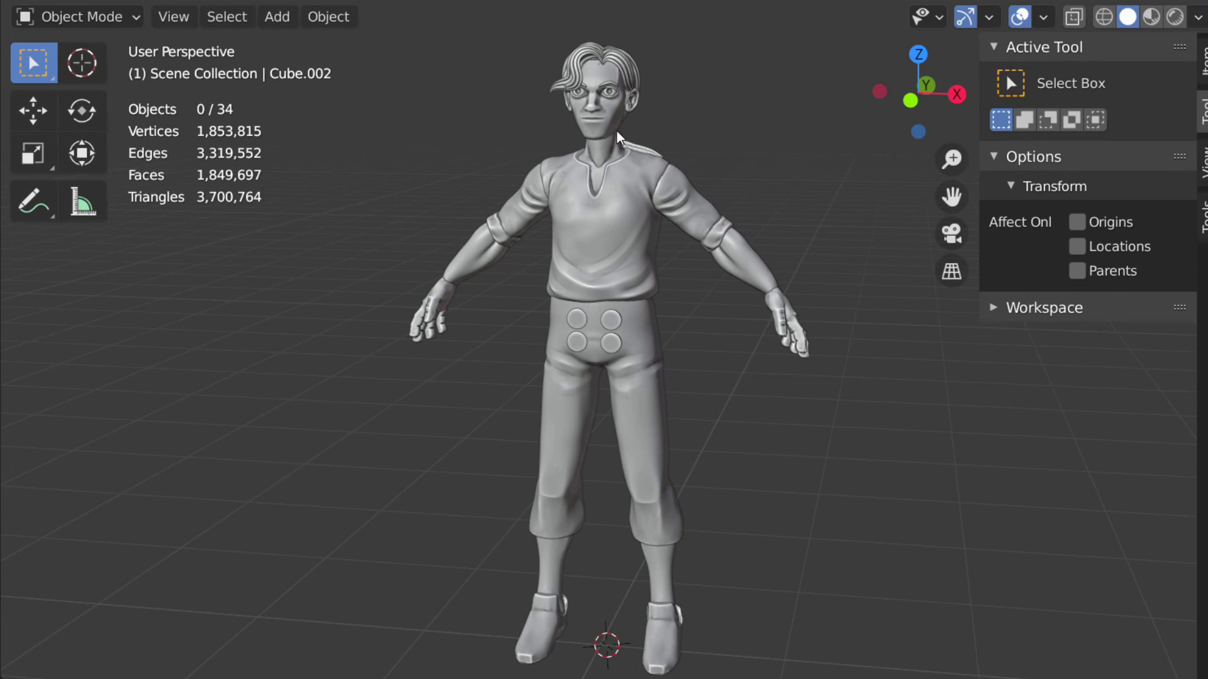
scroll(616, 138, "up", 2)
middle_click_drag(615, 116, 593, 305, "shift")
scroll(591, 277, "up", 2)
scroll(681, 434, "up", 2)
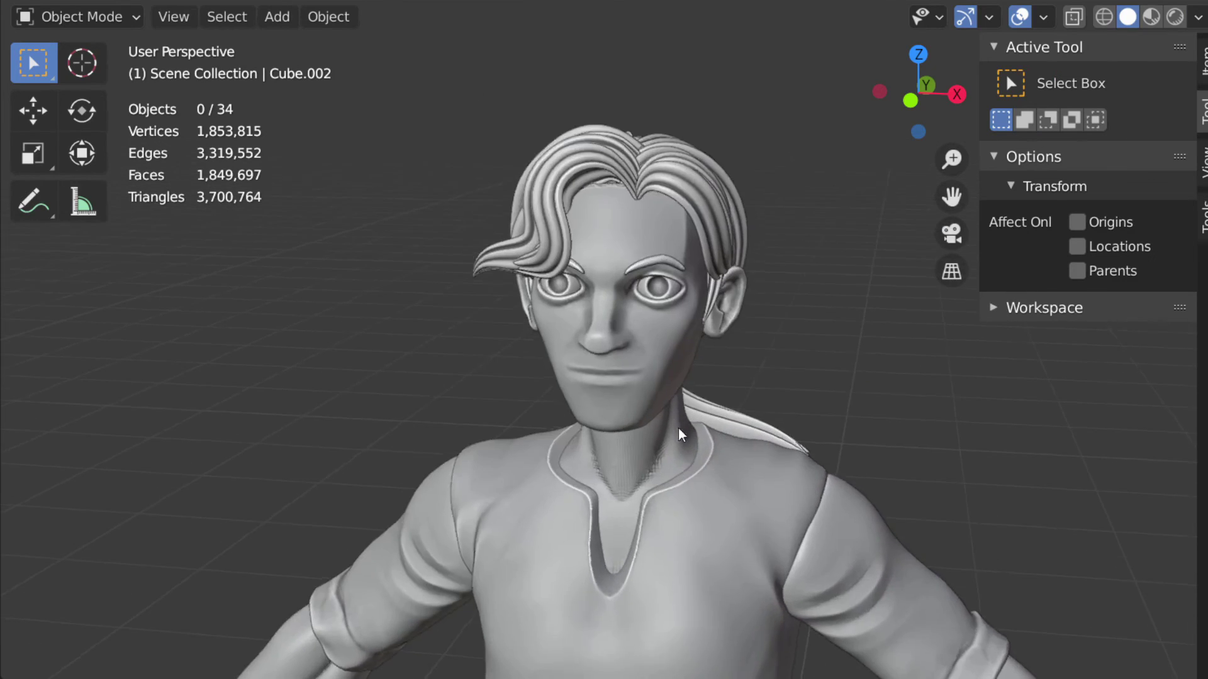
scroll(681, 434, "down", 2)
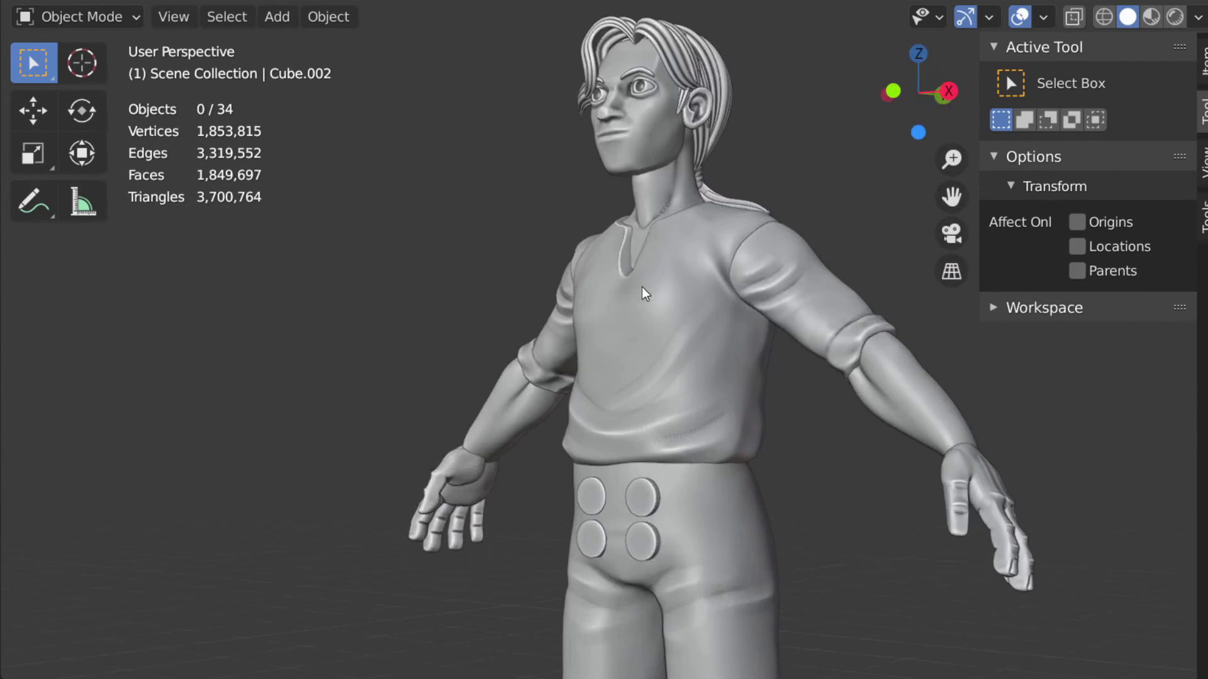
scroll(644, 294, "down", 4)
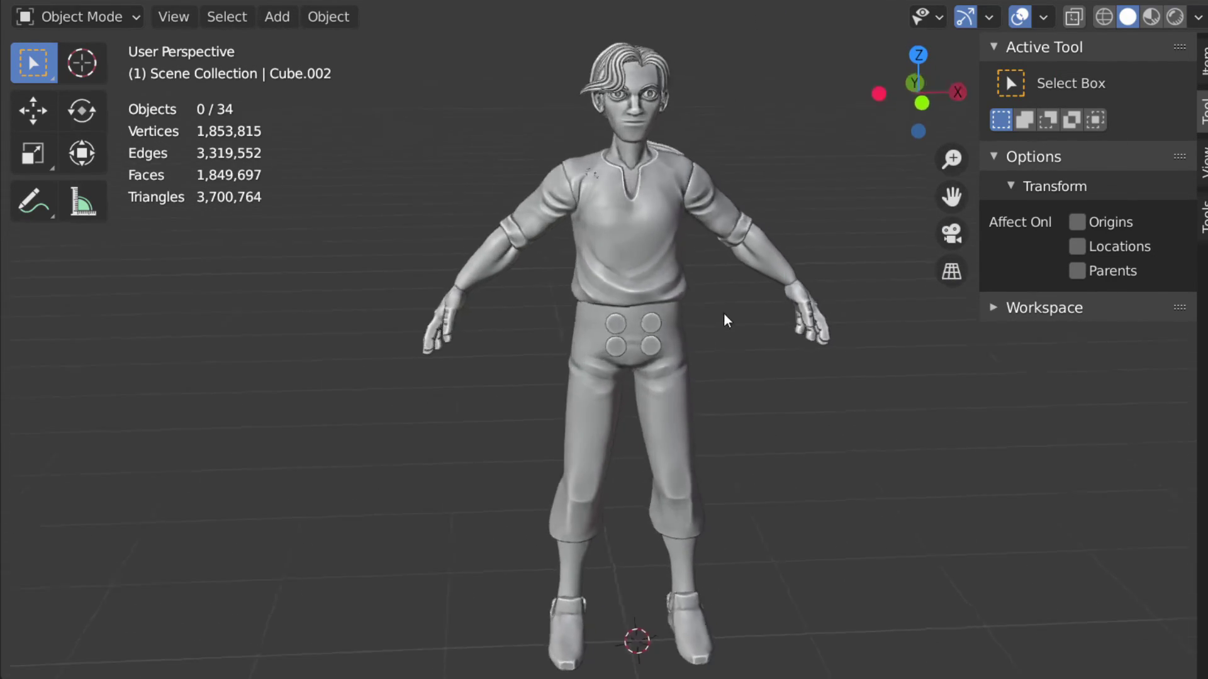